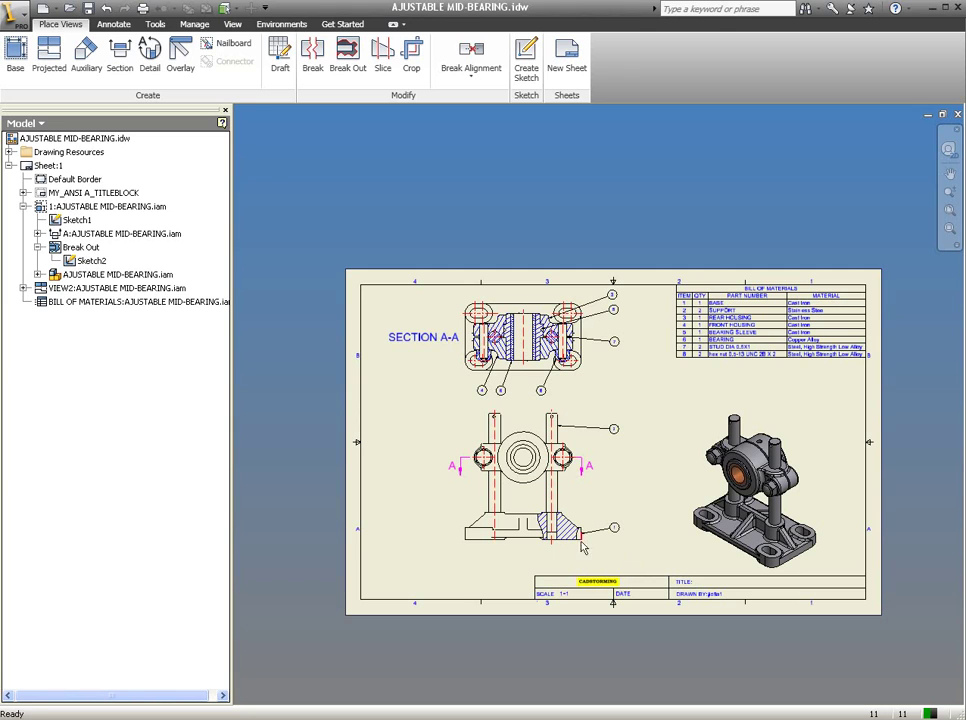
Place a center mark on the bearing's large central circle in the front view
{"action": "scroll", "coordinate": [569, 540], "scroll_direction": "up", "scroll_amount": 3}
{"action": "scroll", "coordinate": [450, 350], "scroll_direction": "up", "scroll_amount": 2}
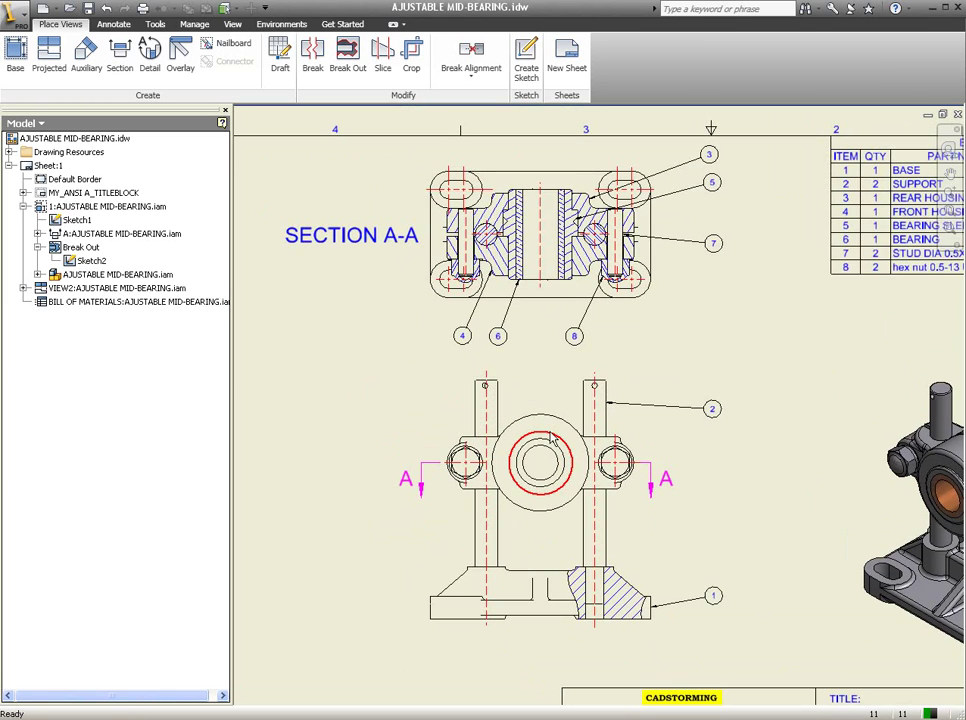
{"action": "scroll", "coordinate": [362, 193], "scroll_direction": "up", "scroll_amount": 2}
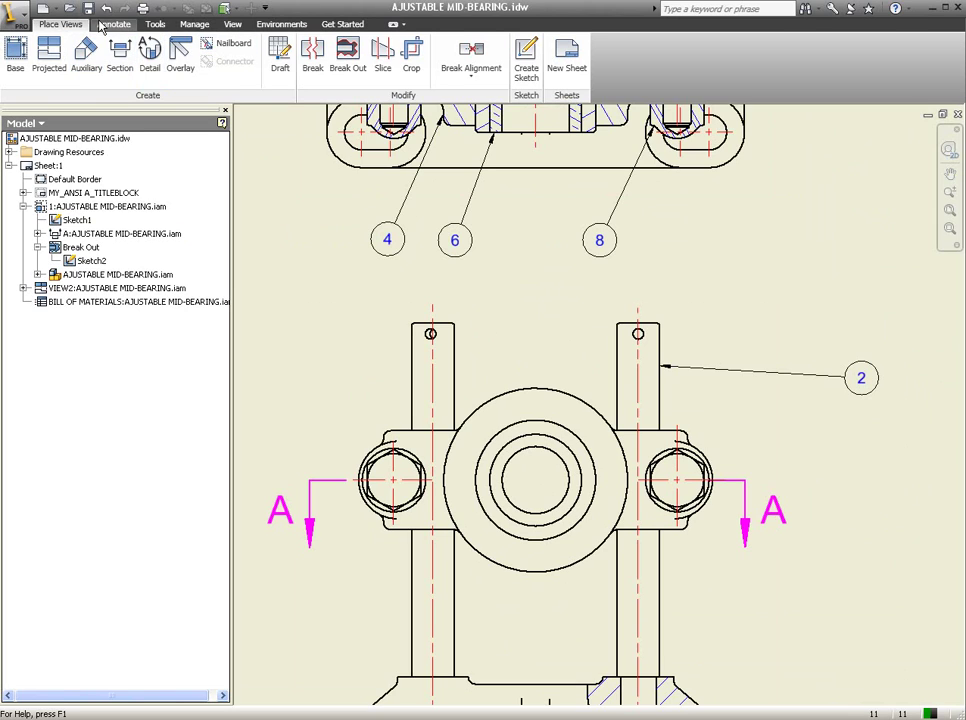
{"action": "left_click", "coordinate": [113, 24]}
{"action": "left_click", "coordinate": [518, 63]}
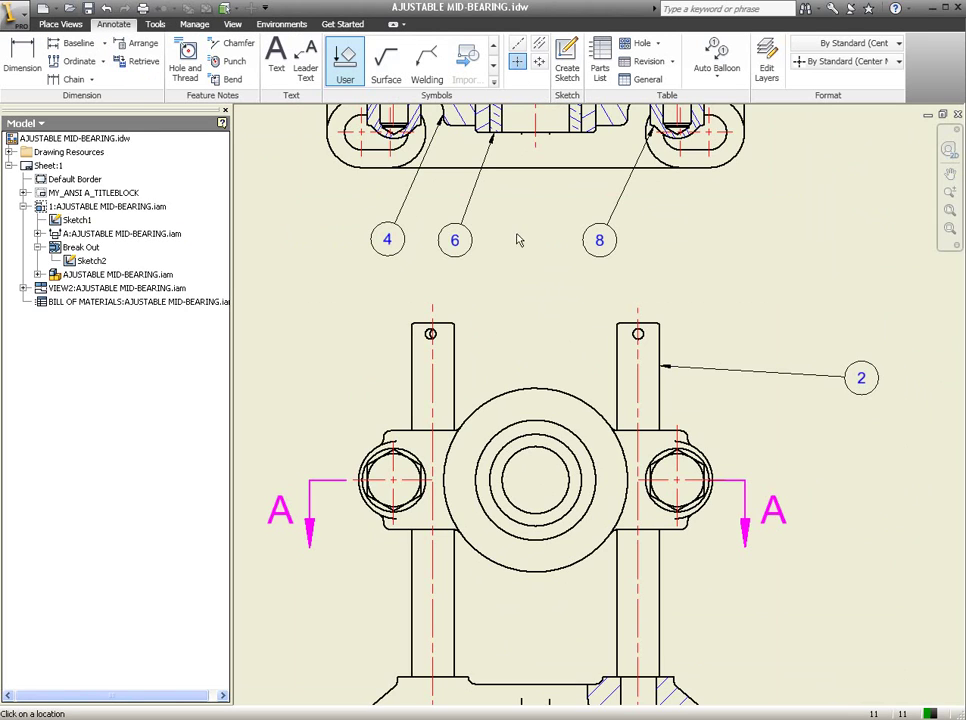
{"action": "left_click", "coordinate": [550, 392]}
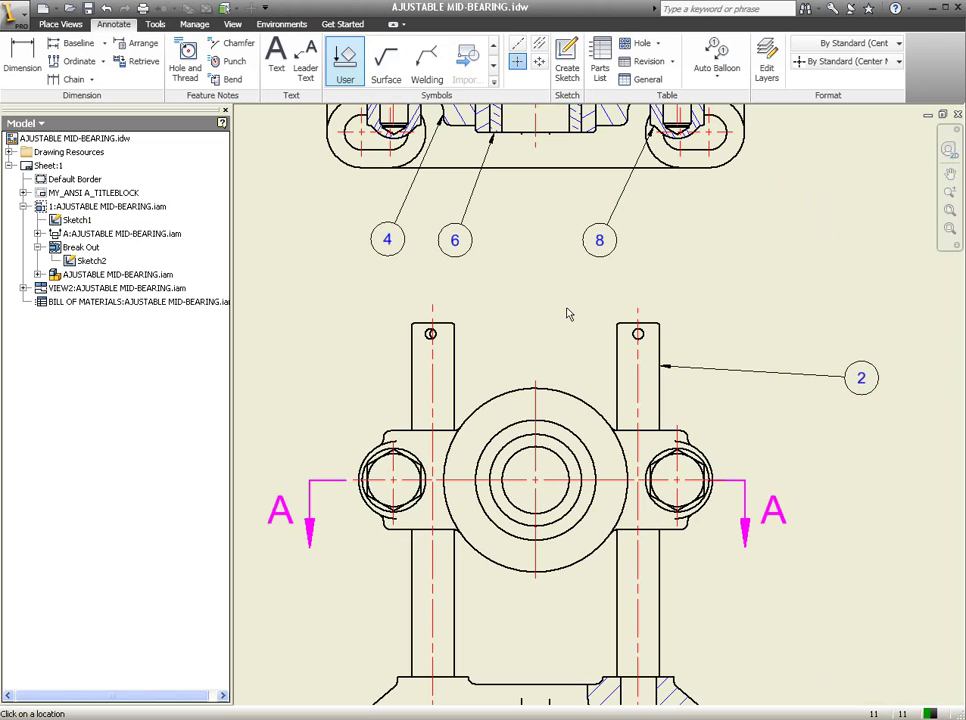
{"action": "key", "text": "Escape"}
{"action": "scroll", "coordinate": [545, 340], "scroll_direction": "up", "scroll_amount": 5}
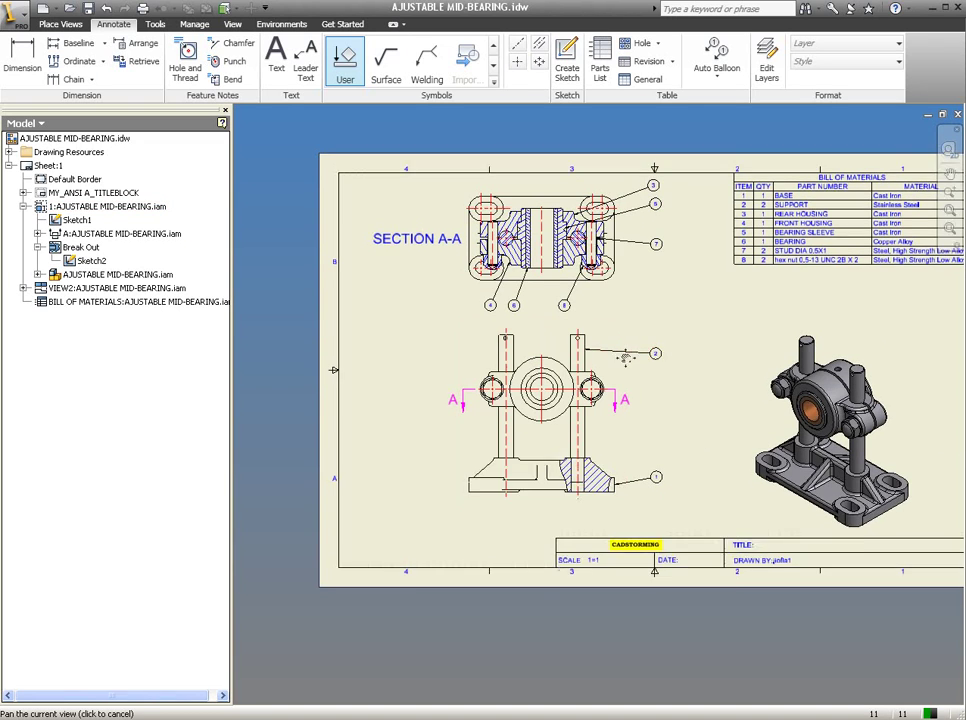
{"action": "middle_click_drag", "start_coordinate": [545, 340], "coordinate": [542, 349]}
{"action": "scroll", "coordinate": [604, 494], "scroll_direction": "down", "scroll_amount": 3}
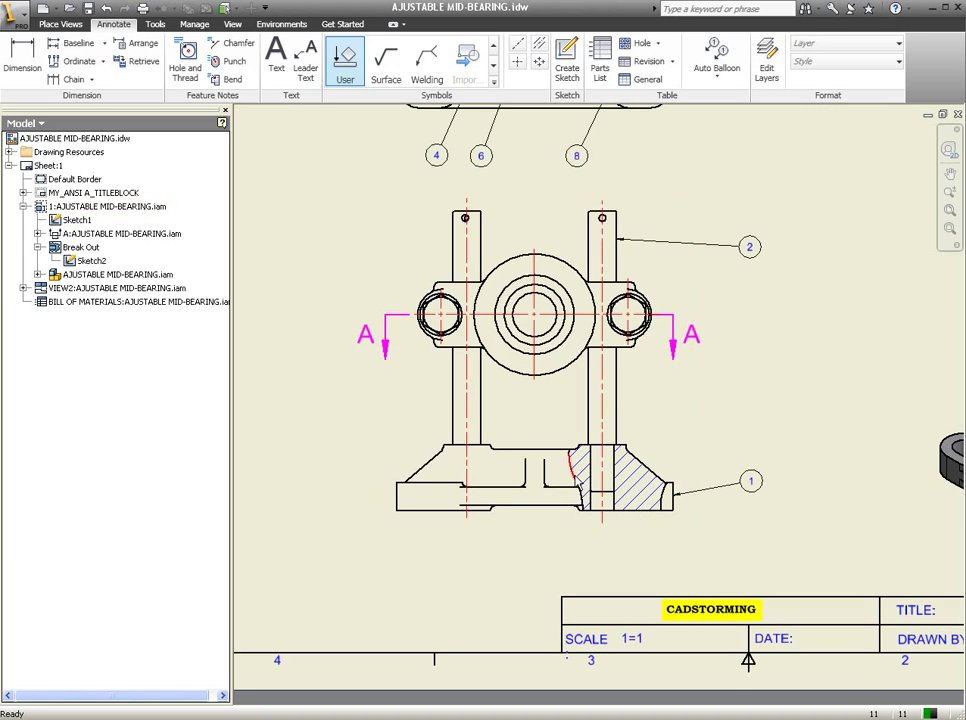
Open the Break Out boundary sketch (Sketch2) for editing
{"action": "left_click", "coordinate": [84, 249]}
{"action": "right_click", "coordinate": [92, 262]}
{"action": "left_click", "coordinate": [126, 333]}
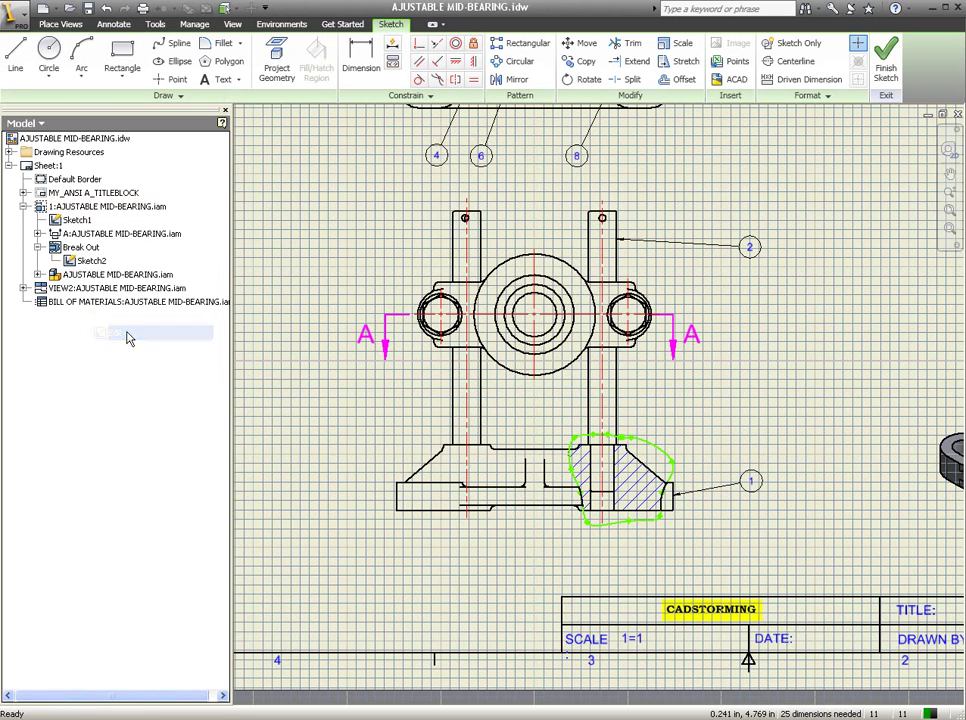
{"action": "scroll", "coordinate": [548, 552], "scroll_direction": "down", "scroll_amount": 3}
{"action": "scroll", "coordinate": [689, 478], "scroll_direction": "down", "scroll_amount": 5}
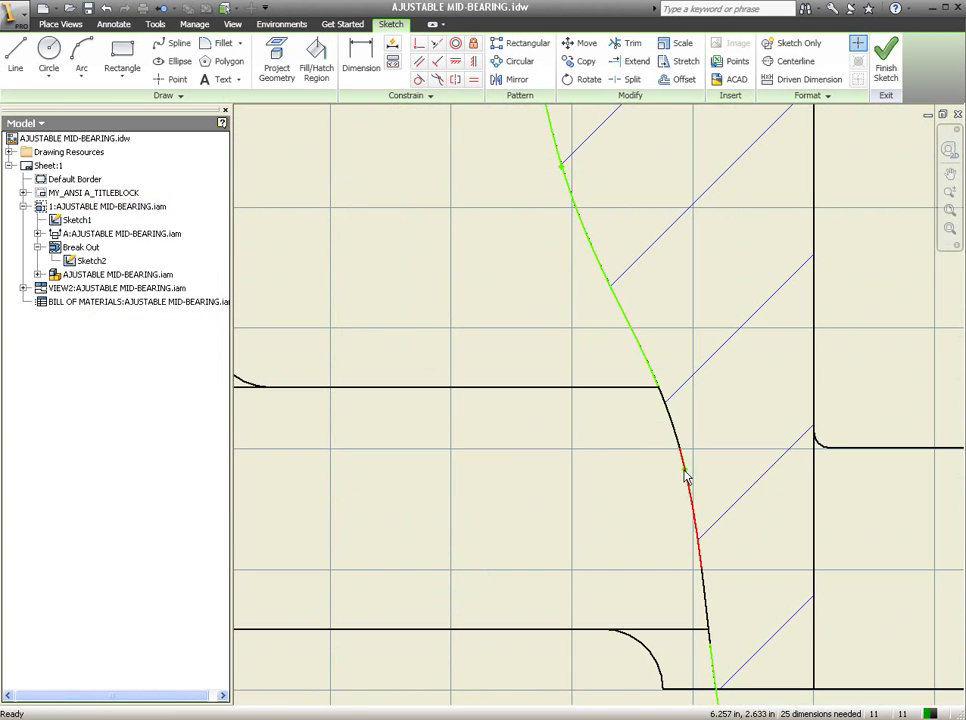
{"action": "scroll", "coordinate": [601, 424], "scroll_direction": "up", "scroll_amount": 5}
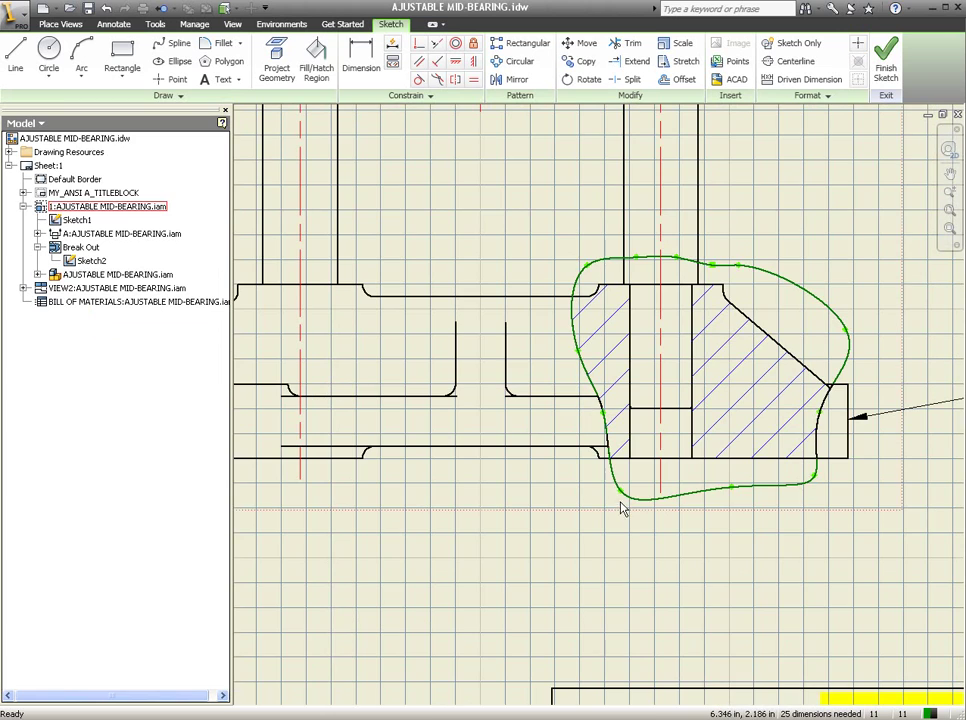
Drag the boundary spline points outward to enlarge the cutaway, then finish the sketch
{"action": "left_click_drag", "start_coordinate": [620, 494], "coordinate": [576, 497]}
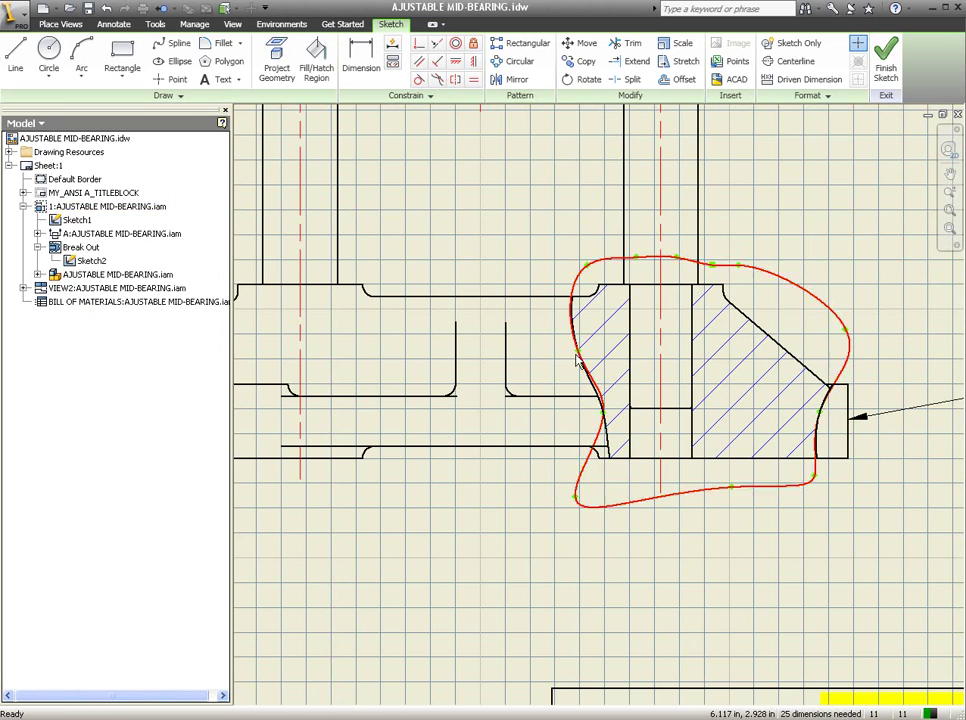
{"action": "mouse_move", "coordinate": [578, 355]}
{"action": "left_mouse_down"}
{"action": "mouse_move", "coordinate": [553, 383]}
{"action": "mouse_move", "coordinate": [588, 414]}
{"action": "mouse_move", "coordinate": [564, 411]}
{"action": "left_mouse_up"}
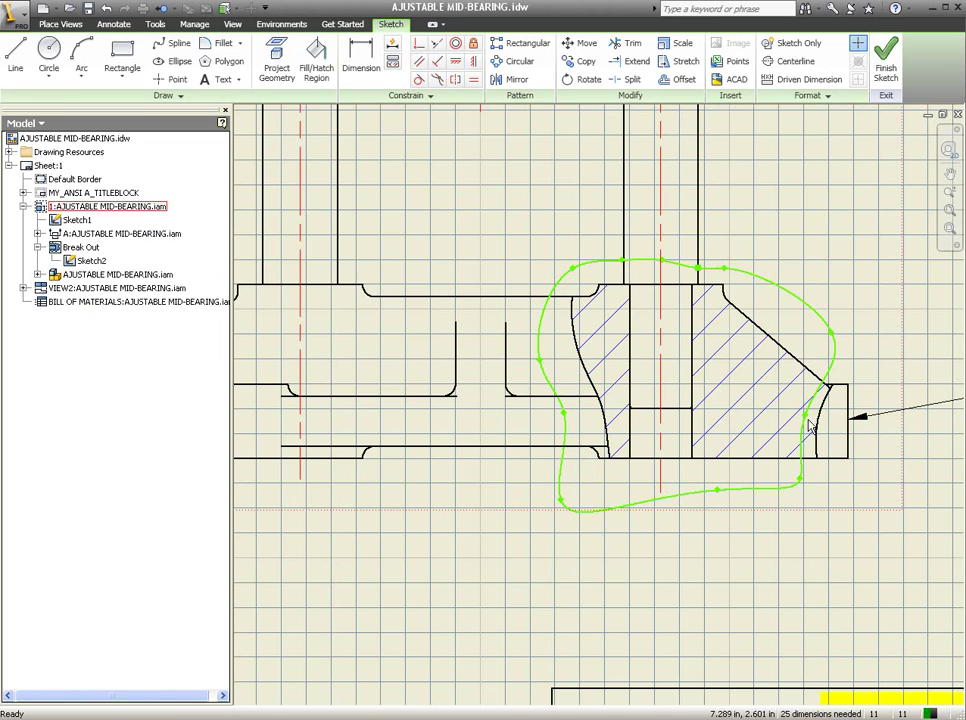
{"action": "left_click_drag", "start_coordinate": [805, 412], "coordinate": [890, 455]}
{"action": "left_click", "coordinate": [699, 267]}
{"action": "left_click_drag", "start_coordinate": [699, 267], "coordinate": [705, 258]}
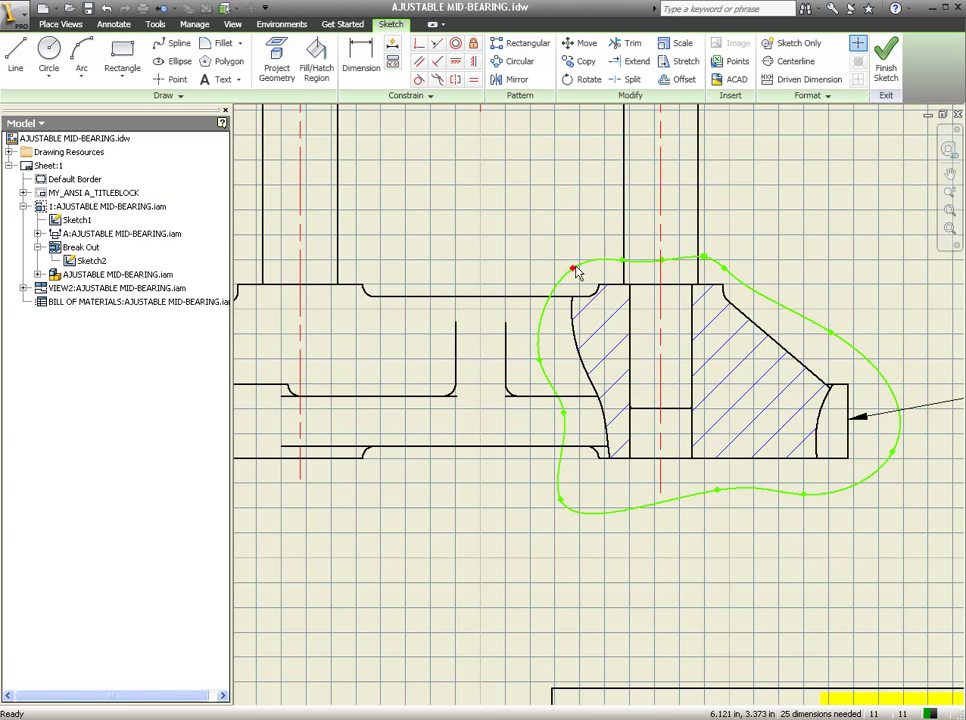
{"action": "left_click_drag", "start_coordinate": [622, 262], "coordinate": [620, 251]}
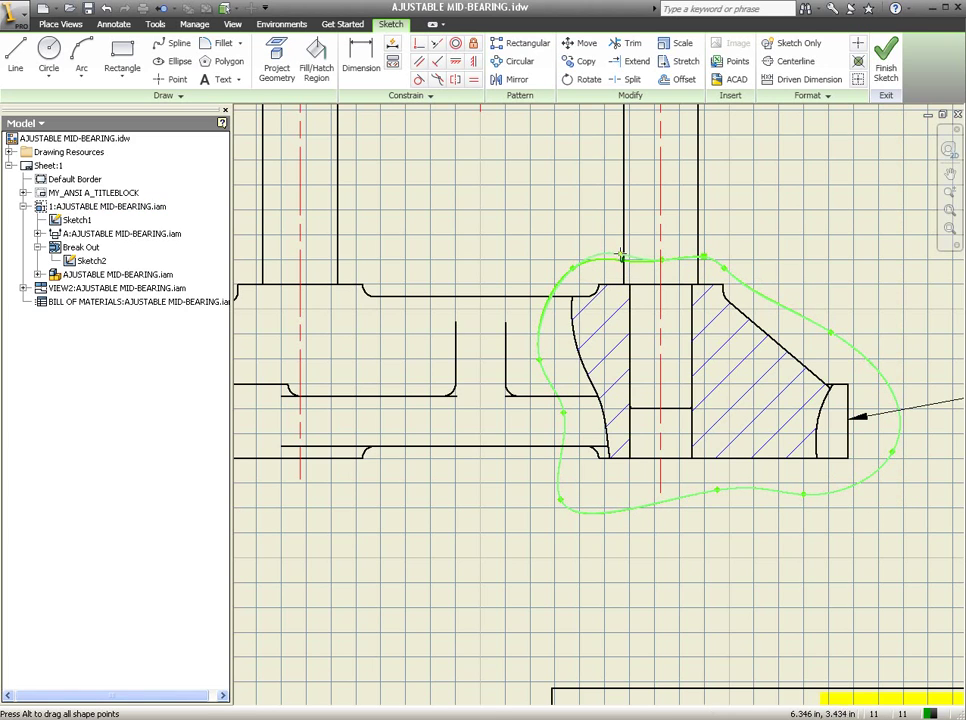
{"action": "left_click", "coordinate": [889, 66]}
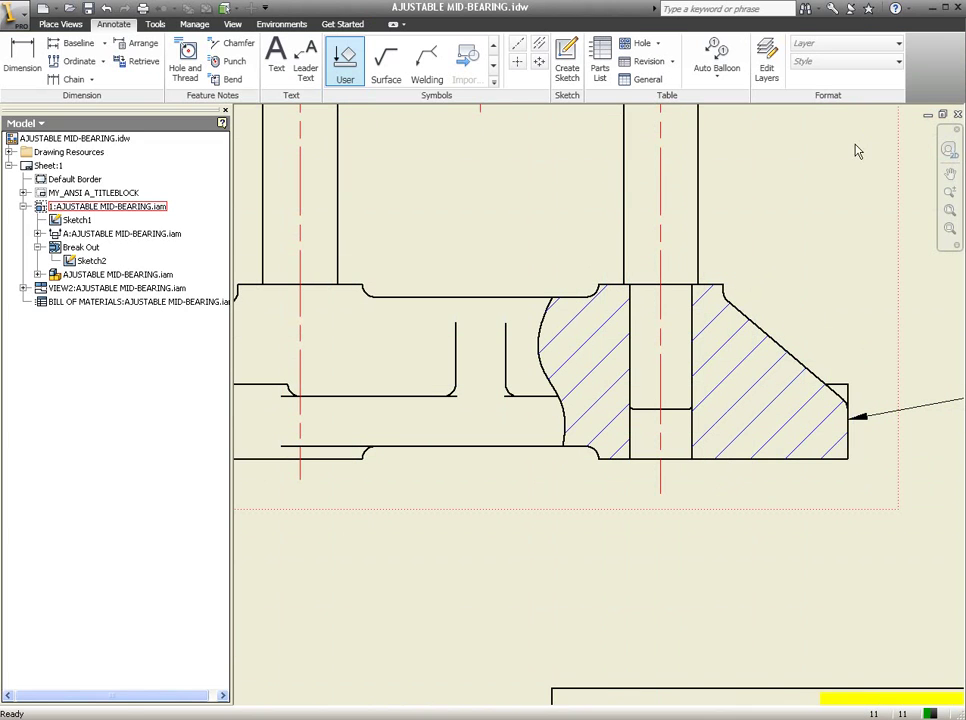
Hide the hatch pattern in the base's broken-out region
{"action": "middle_click_drag", "start_coordinate": [866, 170], "coordinate": [806, 206]}
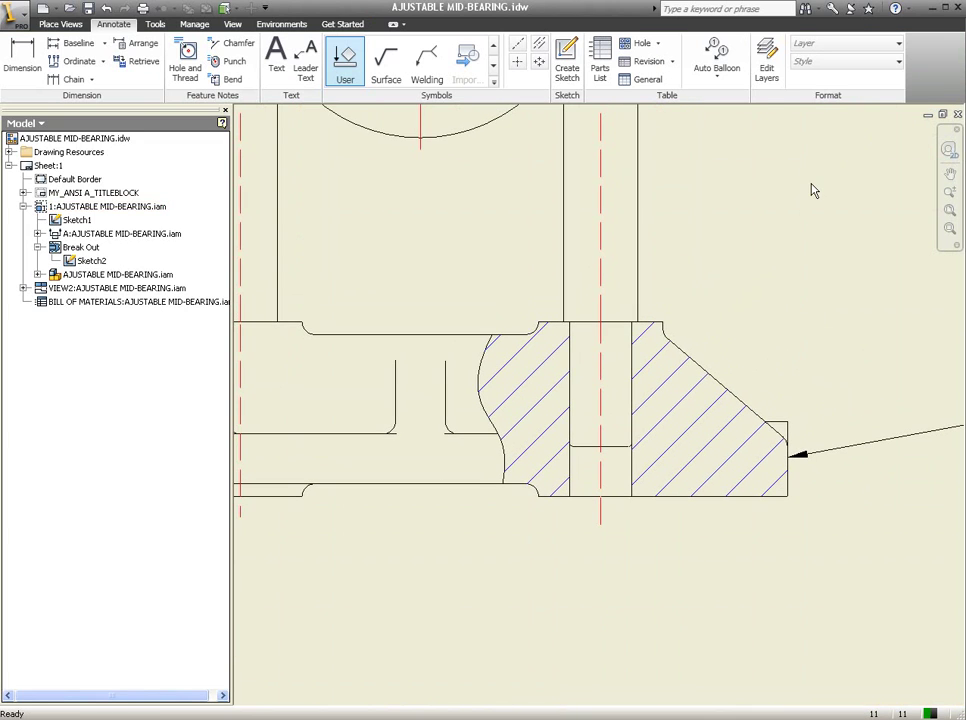
{"action": "right_click", "coordinate": [547, 400]}
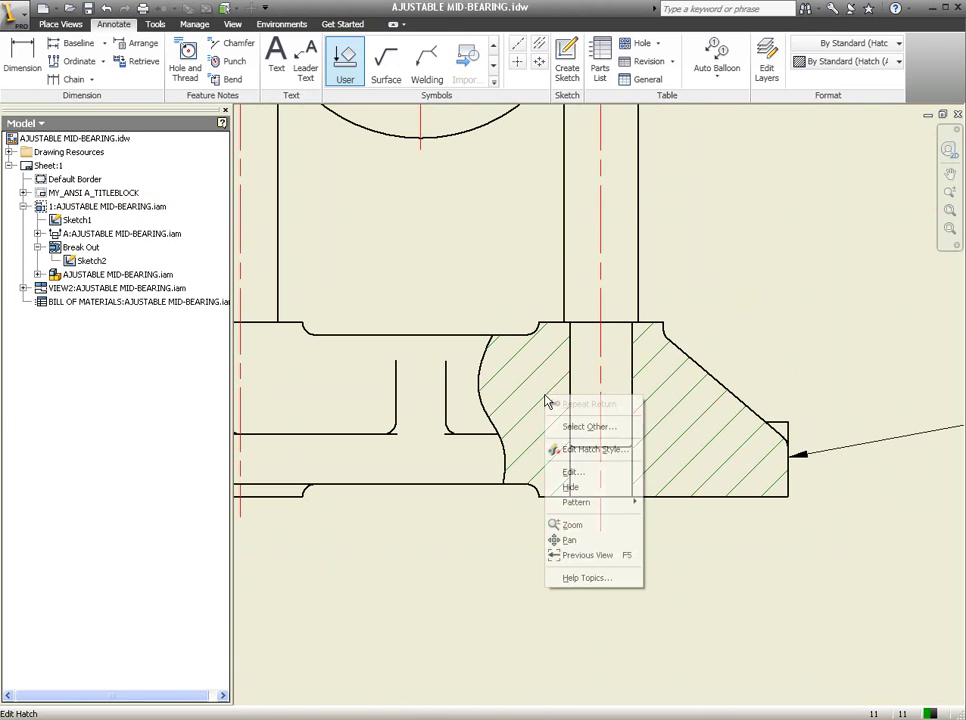
{"action": "left_click", "coordinate": [568, 486]}
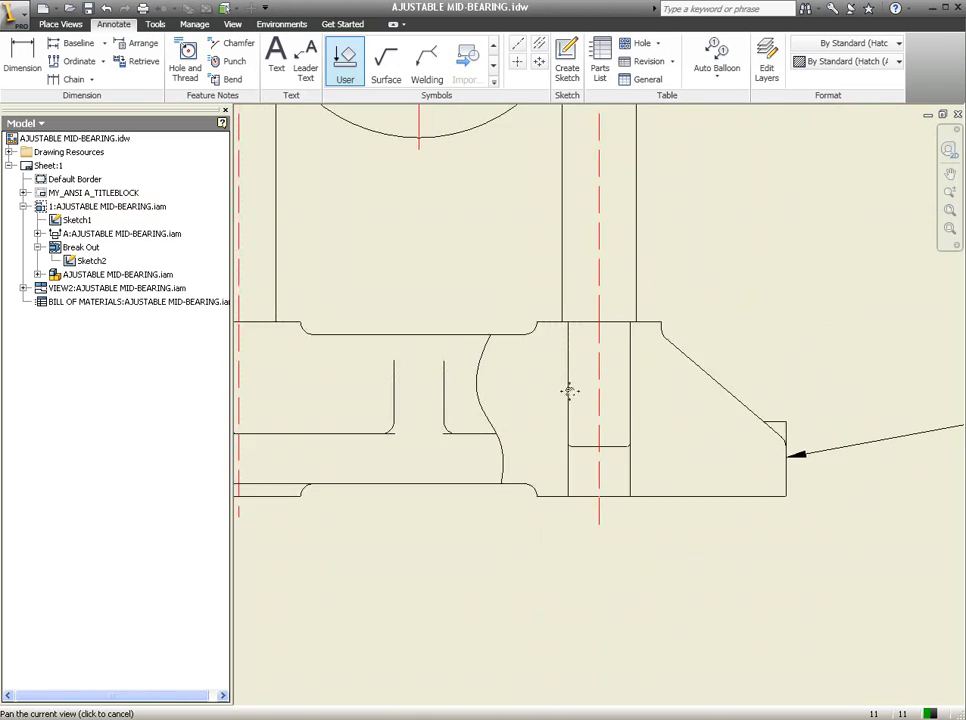
{"action": "left_click_drag", "start_coordinate": [568, 391], "coordinate": [560, 406]}
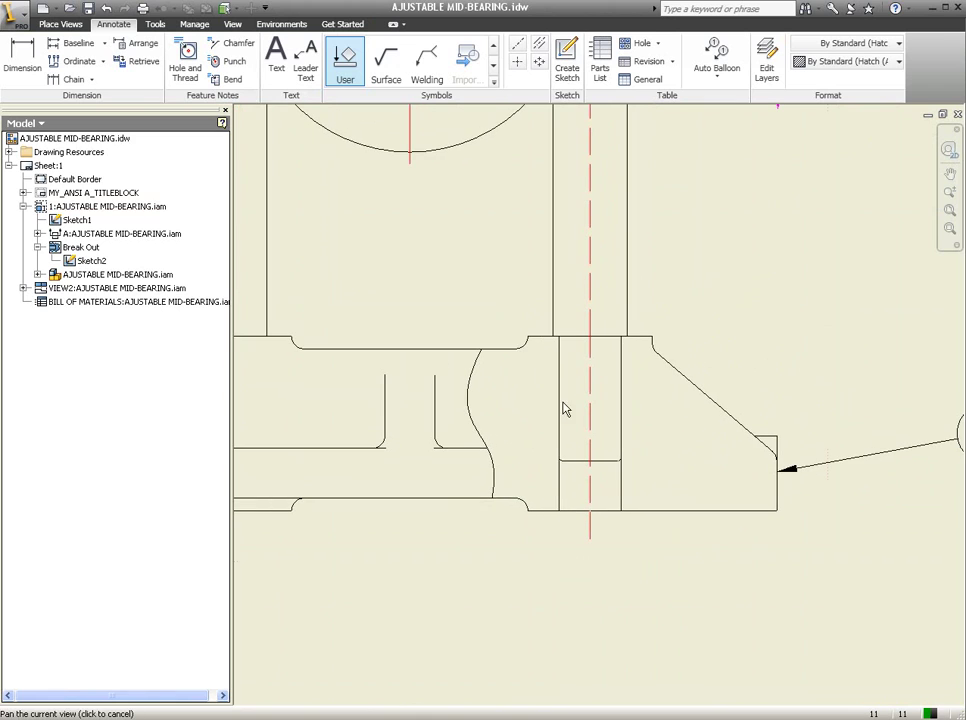
{"action": "left_click", "coordinate": [826, 402]}
{"action": "right_click", "coordinate": [826, 402]}
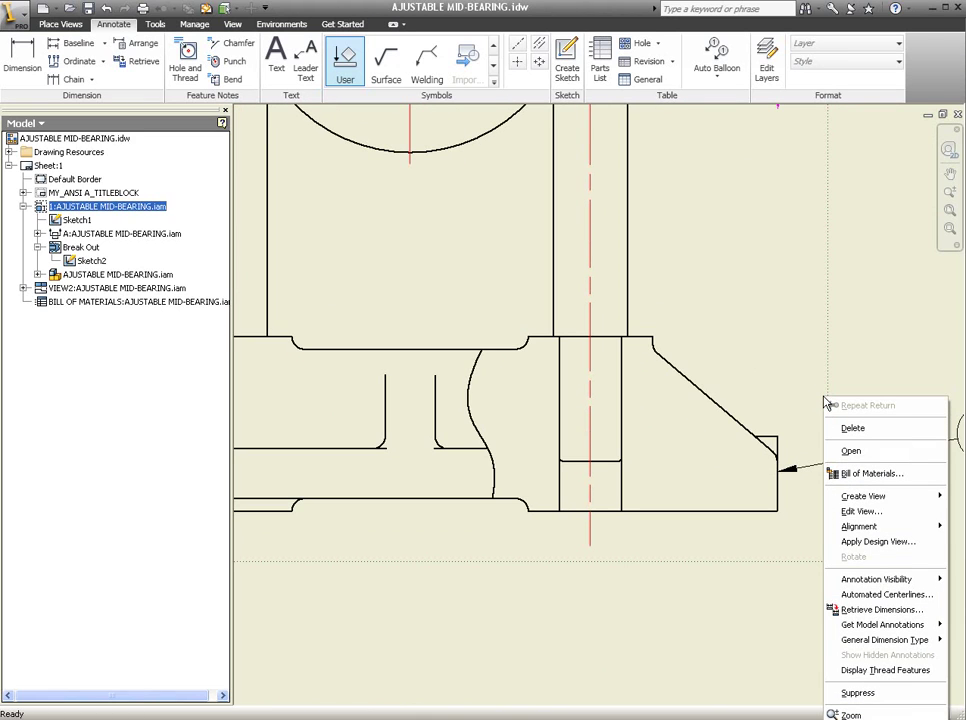
{"action": "left_click", "coordinate": [835, 331]}
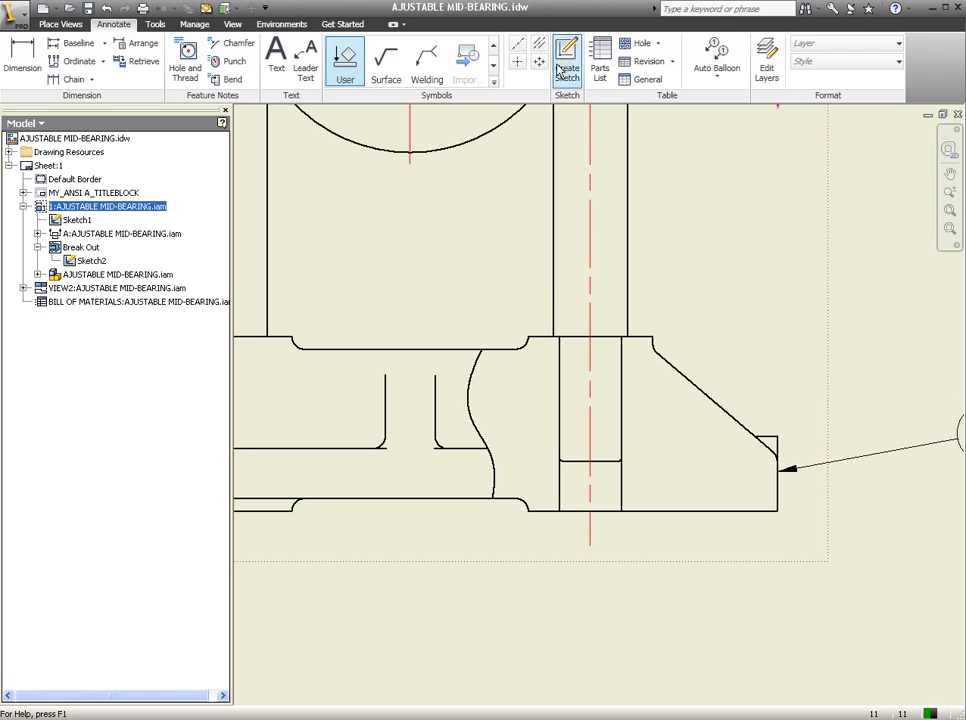
Create a sketch on the view and project the curved profile edges, dismissing projection warnings
{"action": "left_click", "coordinate": [60, 27]}
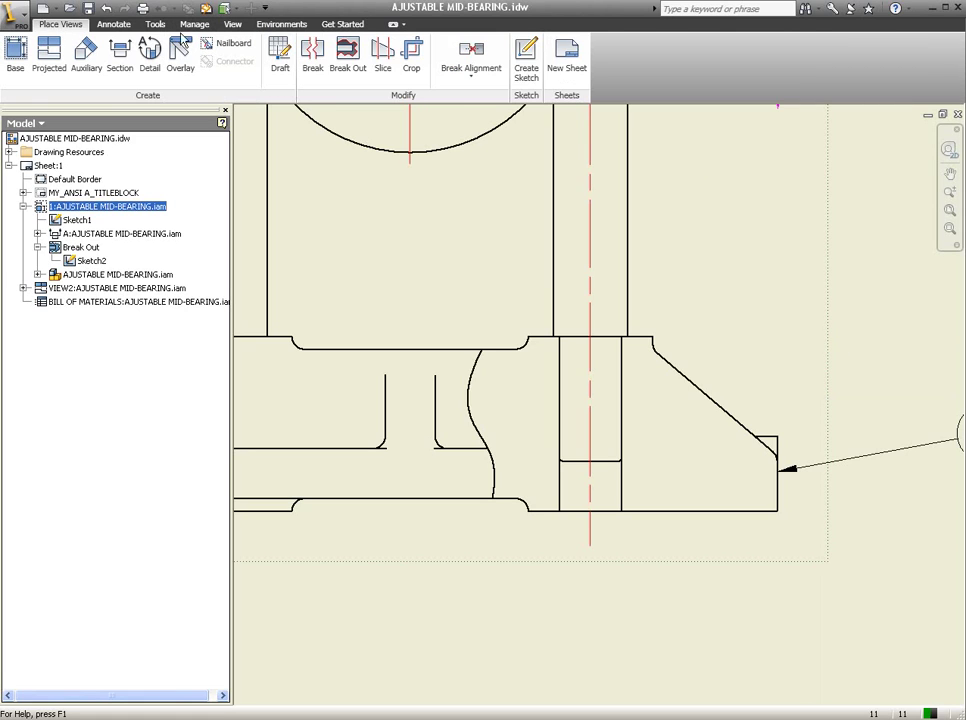
{"action": "left_click", "coordinate": [528, 62]}
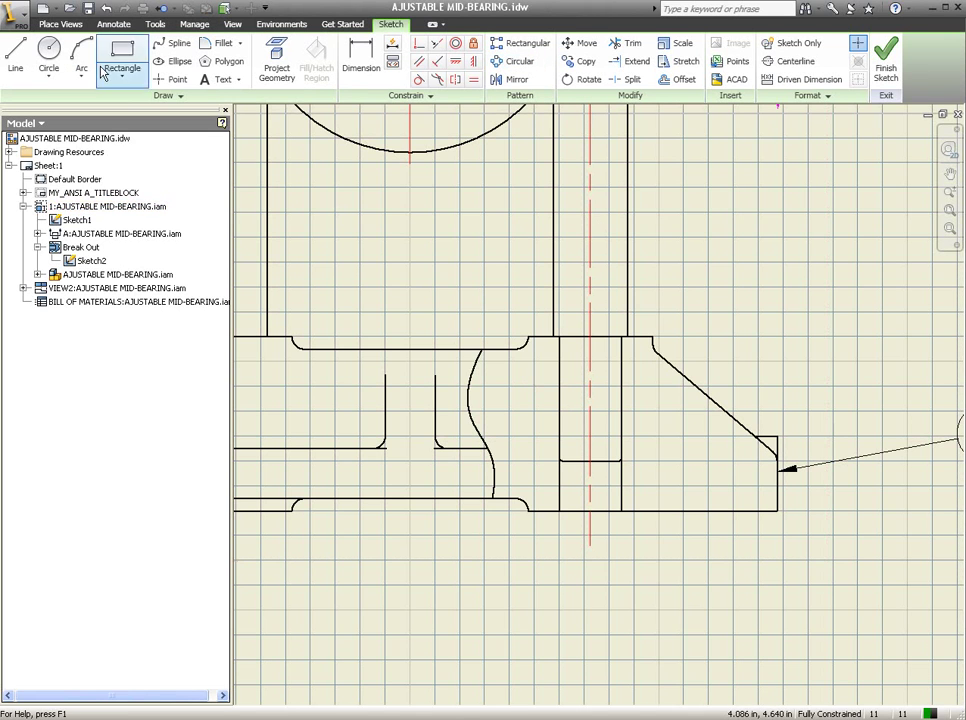
{"action": "left_click", "coordinate": [277, 55]}
{"action": "left_click", "coordinate": [464, 457]}
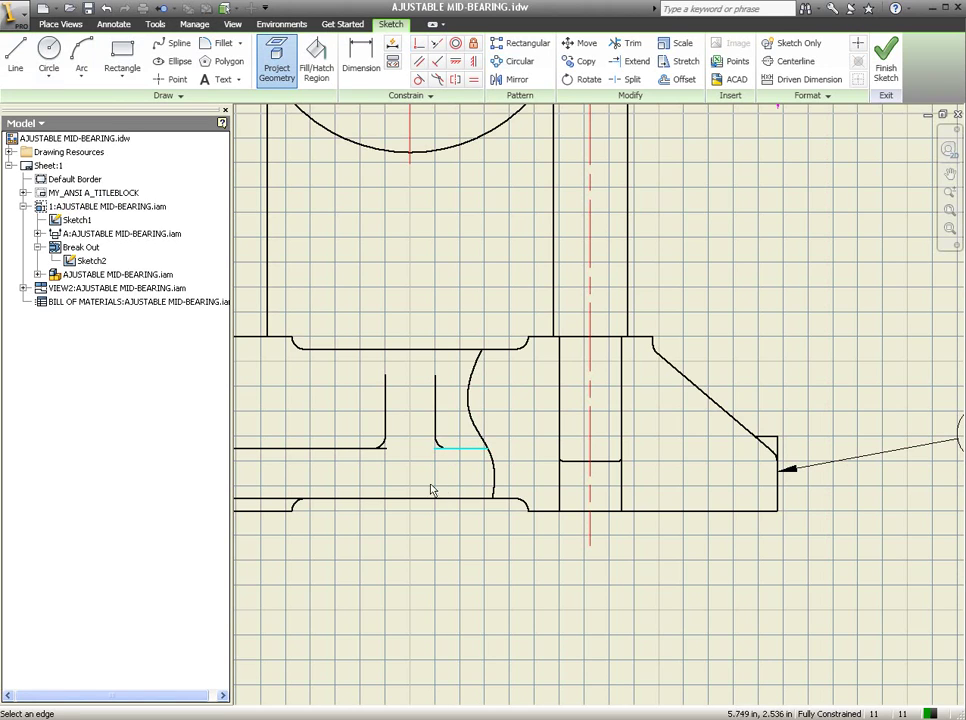
{"action": "left_click", "coordinate": [496, 480]}
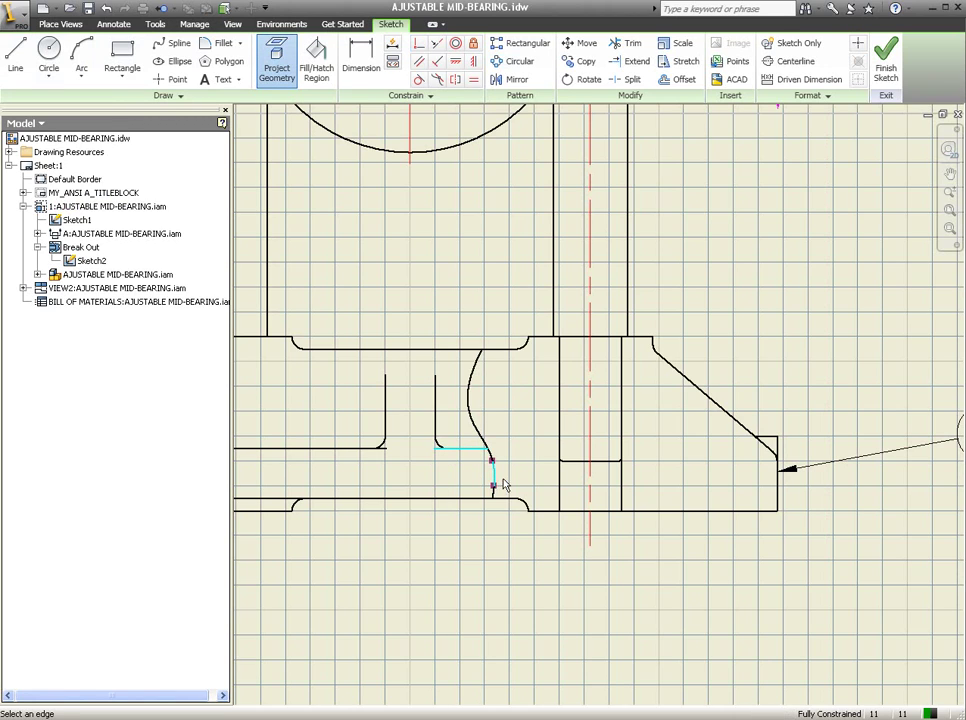
{"action": "left_click", "coordinate": [495, 499]}
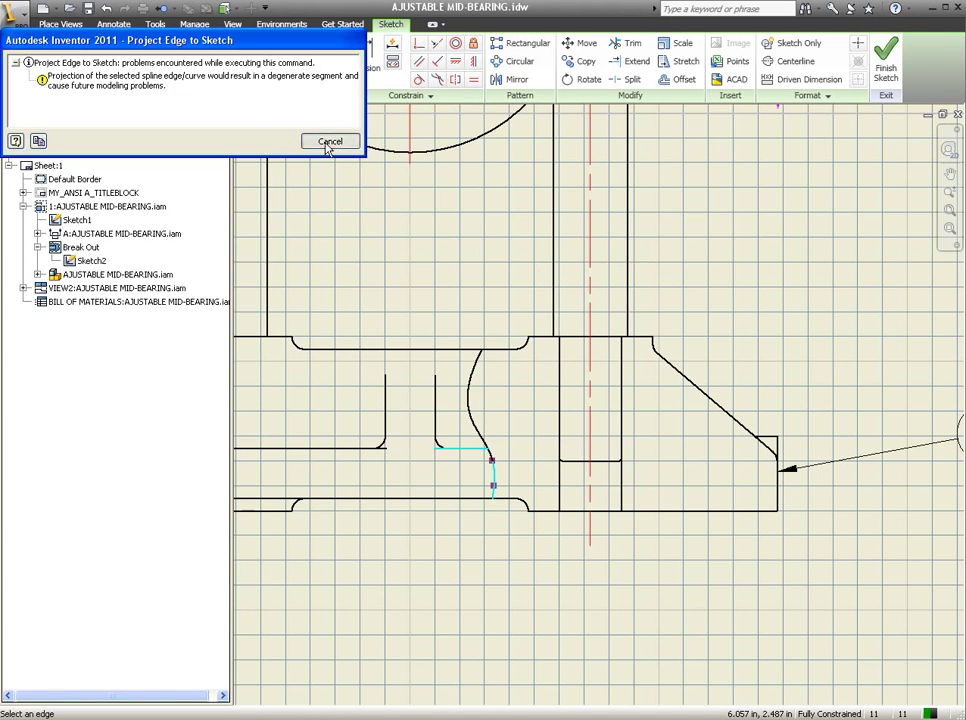
{"action": "left_click", "coordinate": [330, 141]}
{"action": "left_click", "coordinate": [492, 459]}
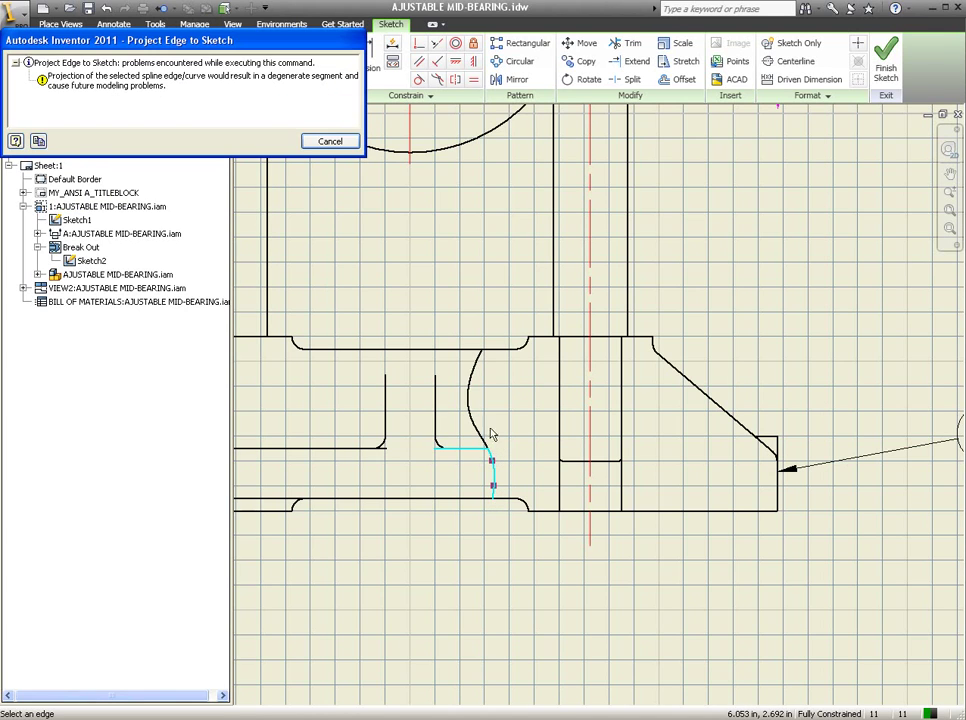
{"action": "left_click", "coordinate": [330, 141]}
{"action": "left_click", "coordinate": [480, 434]}
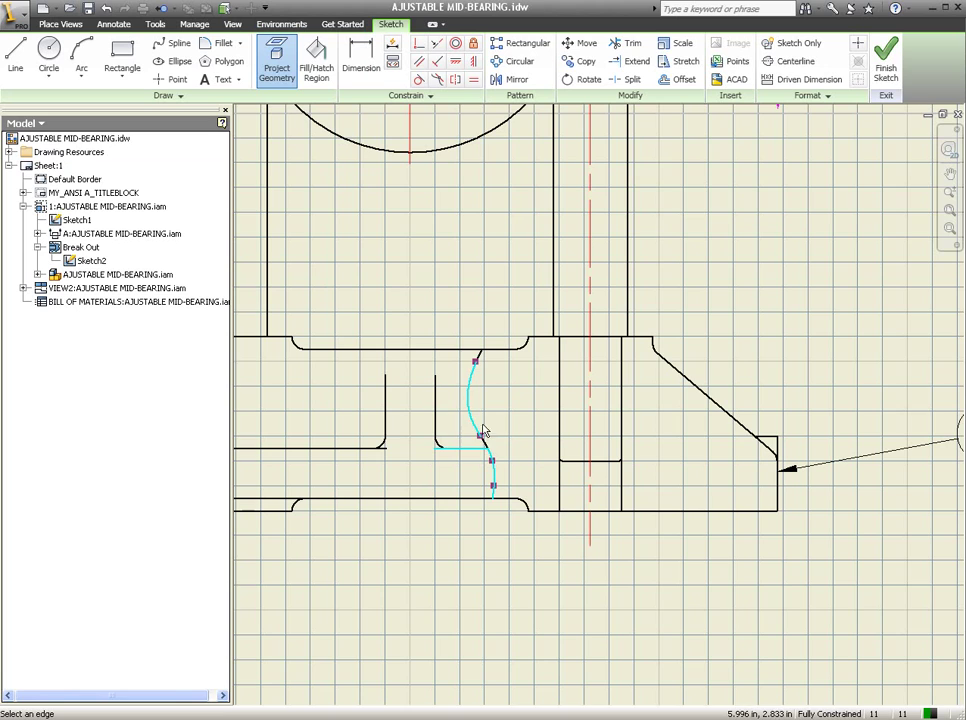
{"action": "left_click", "coordinate": [488, 449]}
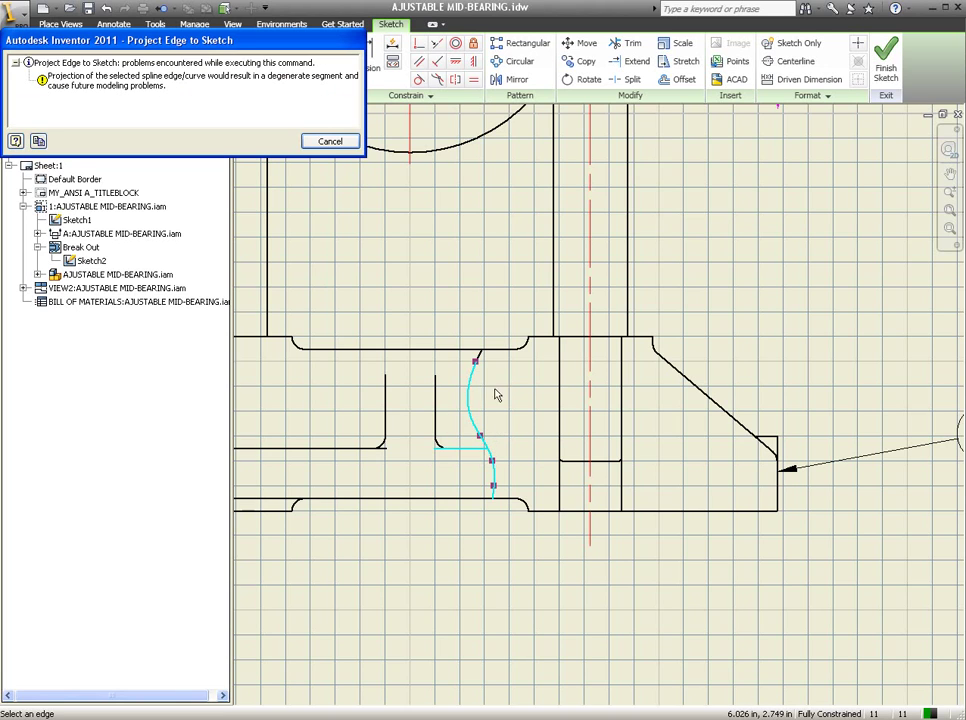
{"action": "left_click", "coordinate": [320, 140]}
{"action": "left_click", "coordinate": [496, 378]}
{"action": "left_click", "coordinate": [330, 141]}
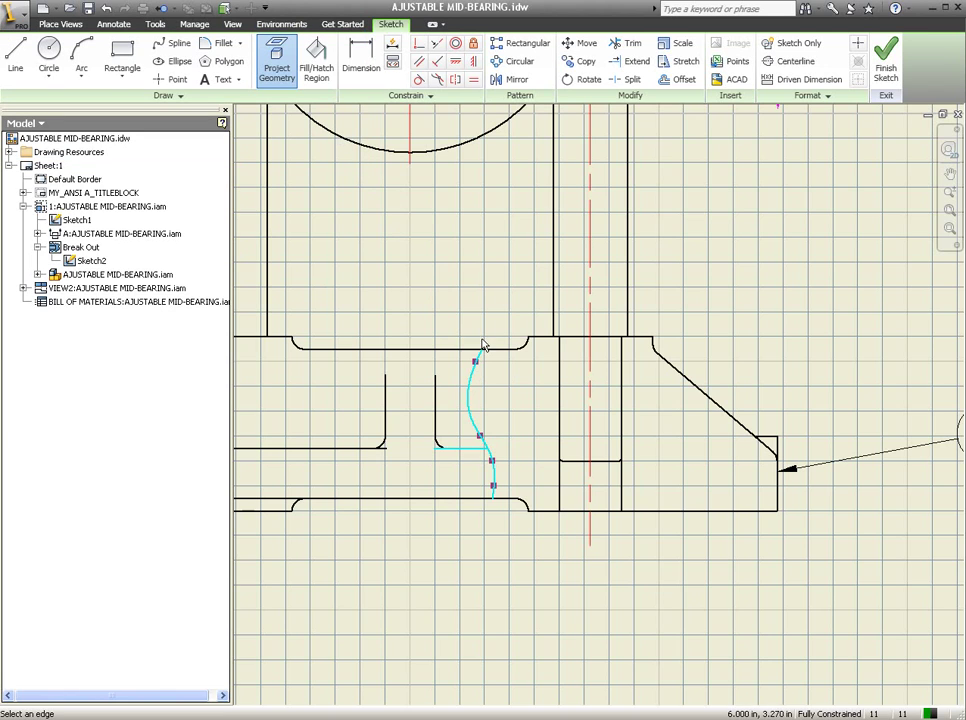
Project the upper edges, the diagonal, the right and interior vertical edges, and the bottom edge
{"action": "left_click_drag", "start_coordinate": [468, 315], "coordinate": [719, 384]}
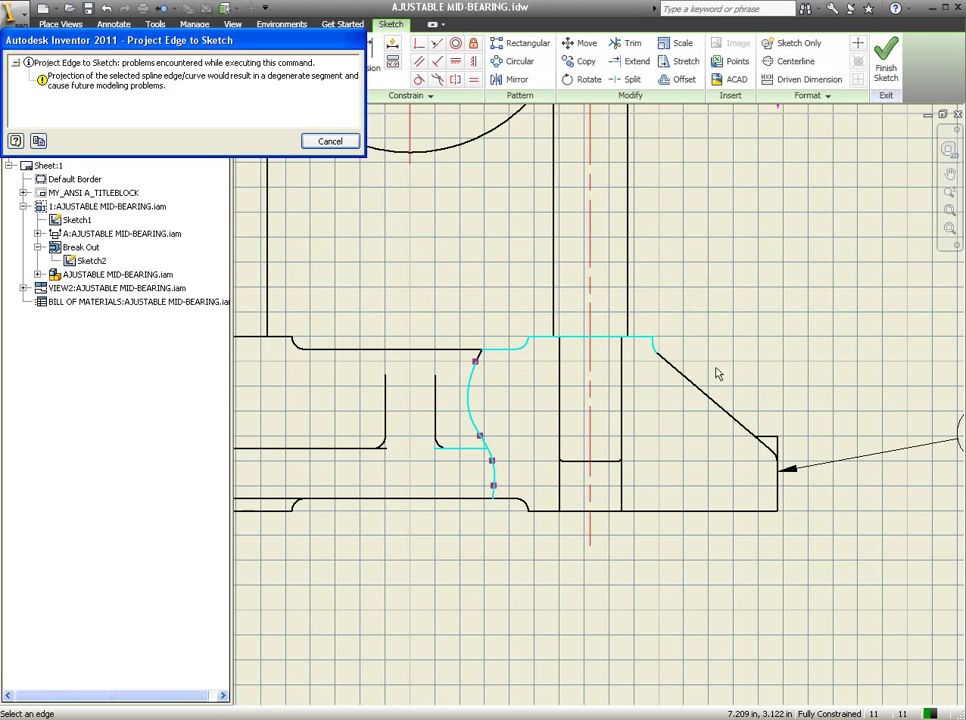
{"action": "left_click", "coordinate": [336, 145]}
{"action": "left_click", "coordinate": [669, 366]}
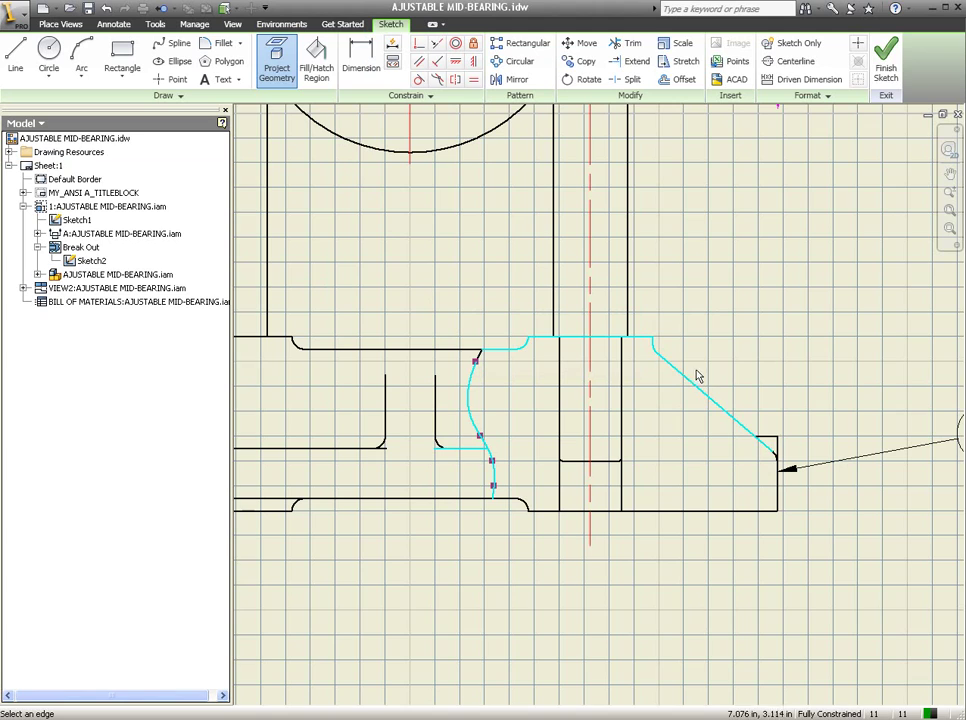
{"action": "left_click", "coordinate": [779, 490]}
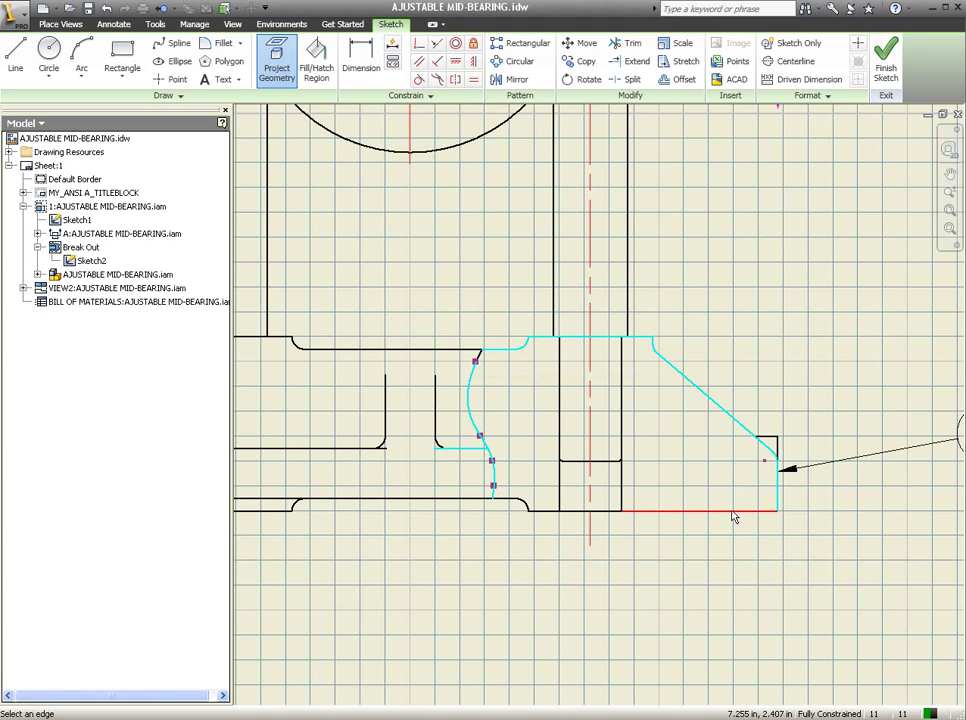
{"action": "left_click", "coordinate": [628, 491]}
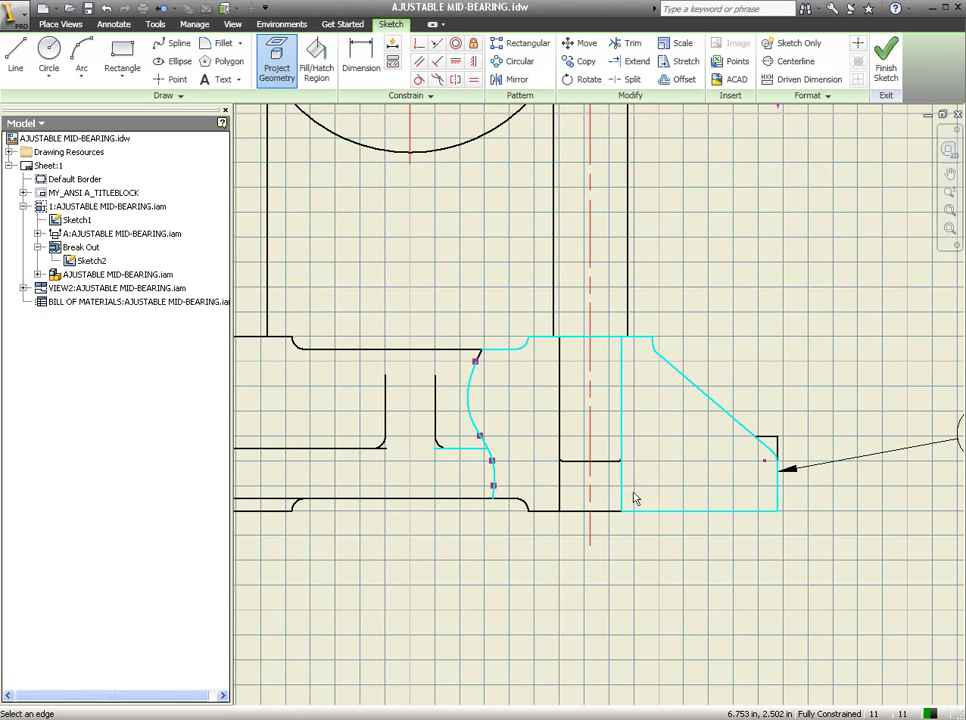
{"action": "left_click", "coordinate": [563, 505]}
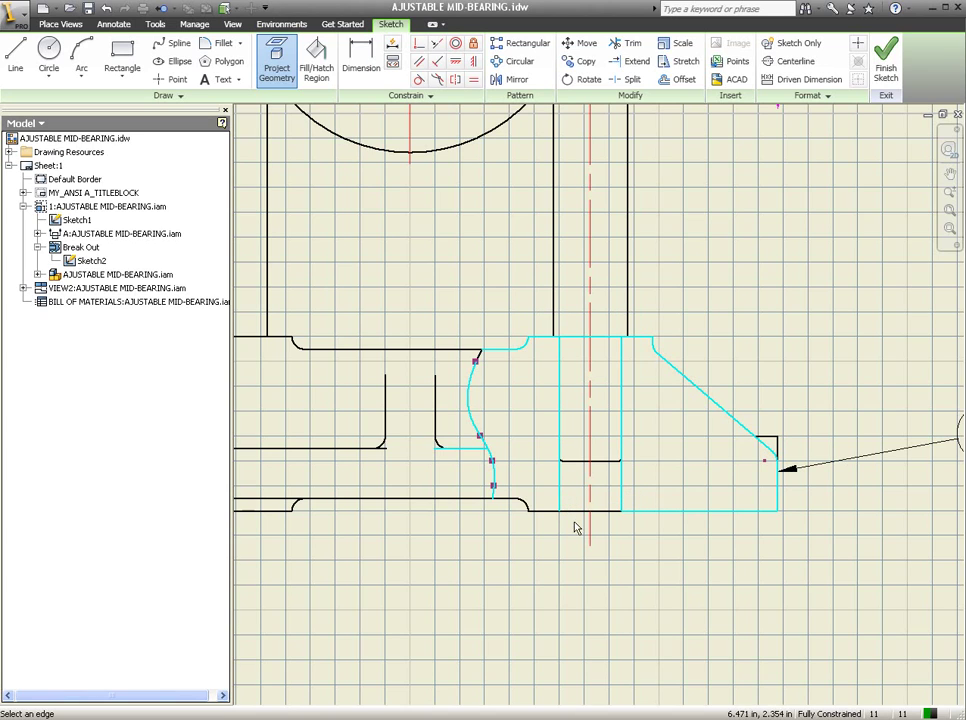
{"action": "left_click", "coordinate": [547, 514]}
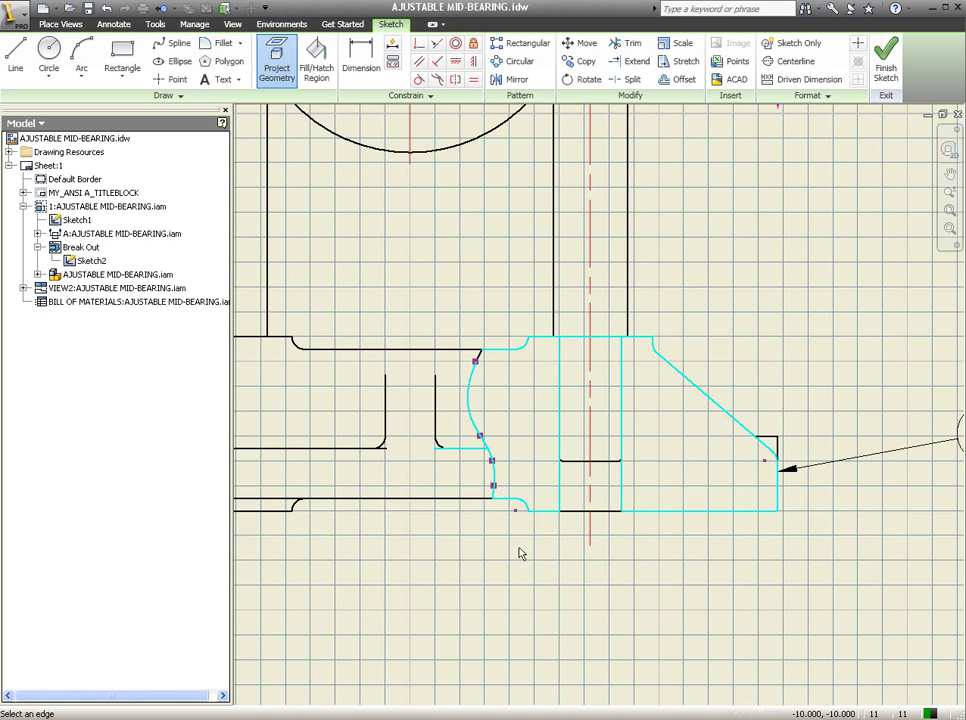
Draw a short horizontal line at the spline and a vertical line down from the arc end
{"action": "left_click", "coordinate": [13, 57]}
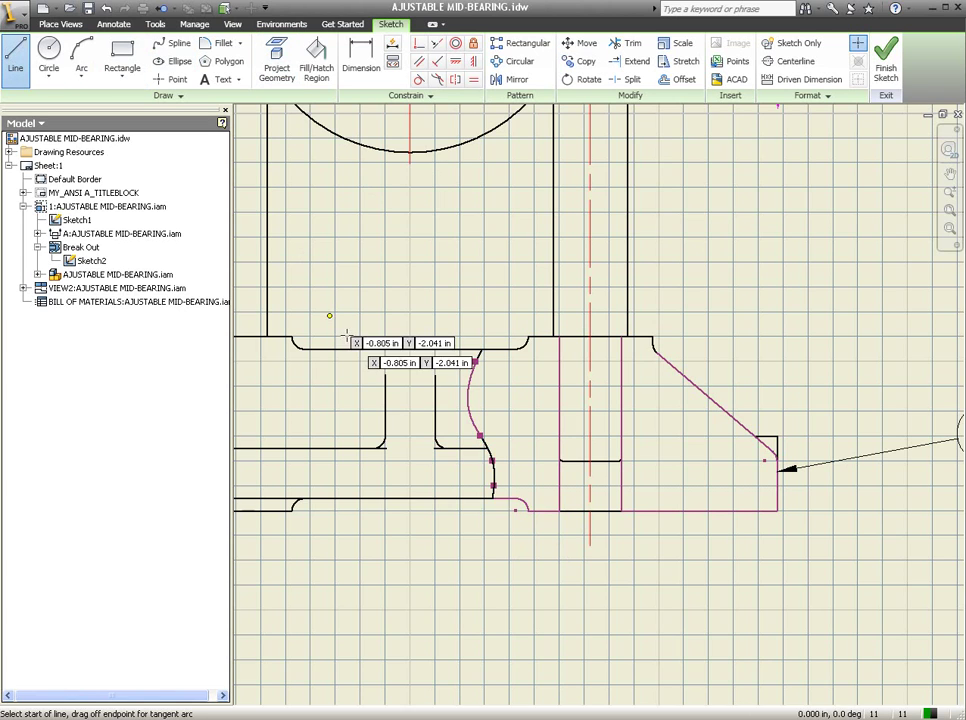
{"action": "left_click", "coordinate": [486, 448]}
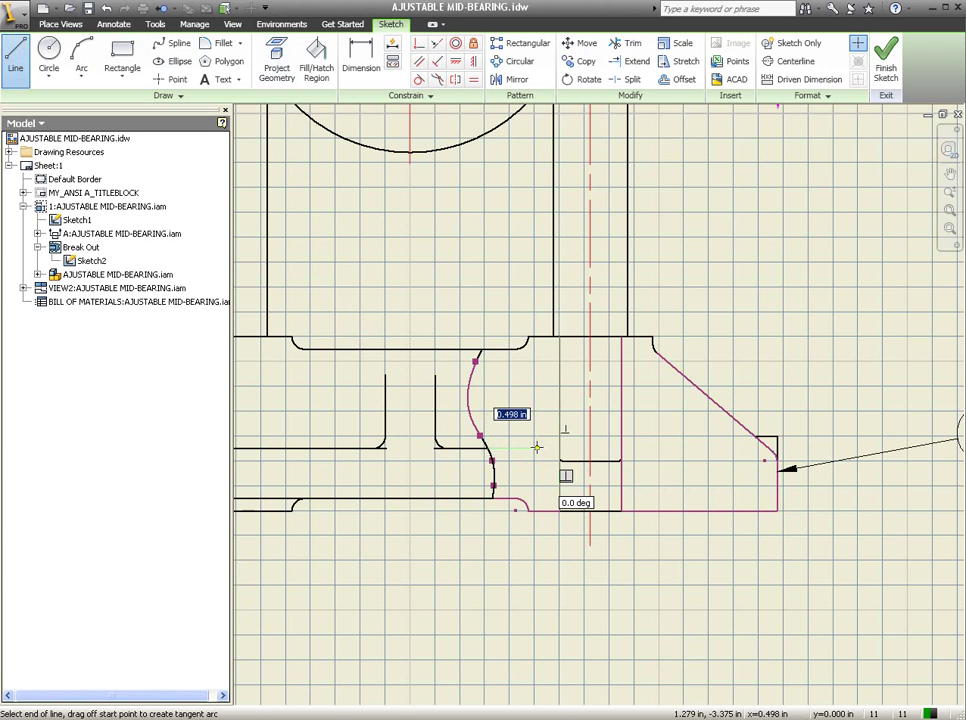
{"action": "left_click", "coordinate": [533, 447]}
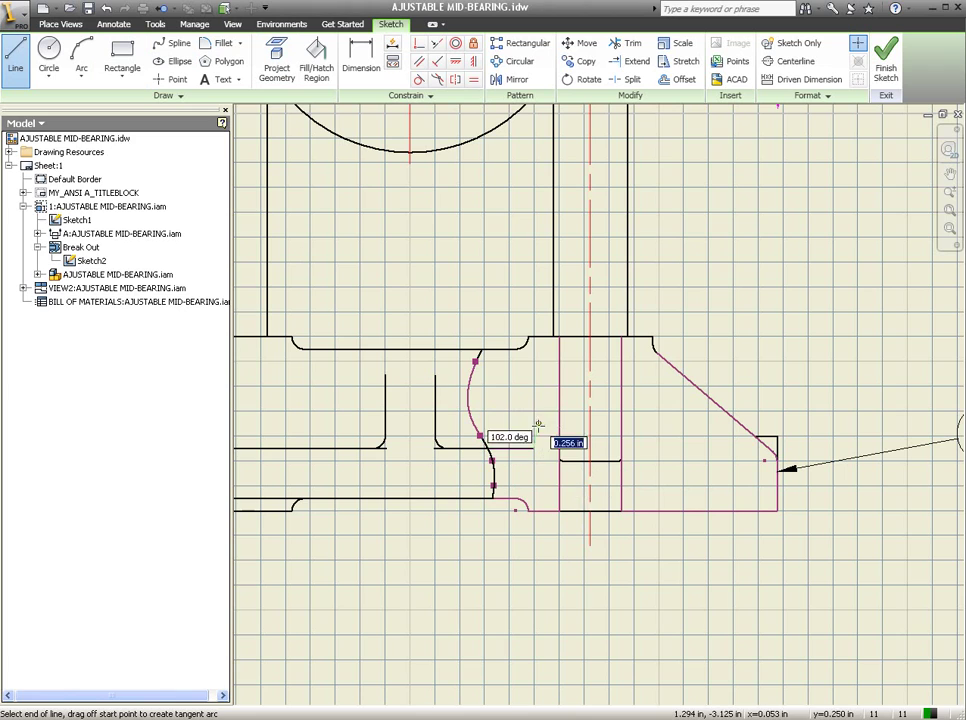
{"action": "right_click", "coordinate": [538, 368]}
{"action": "left_click", "coordinate": [566, 381]}
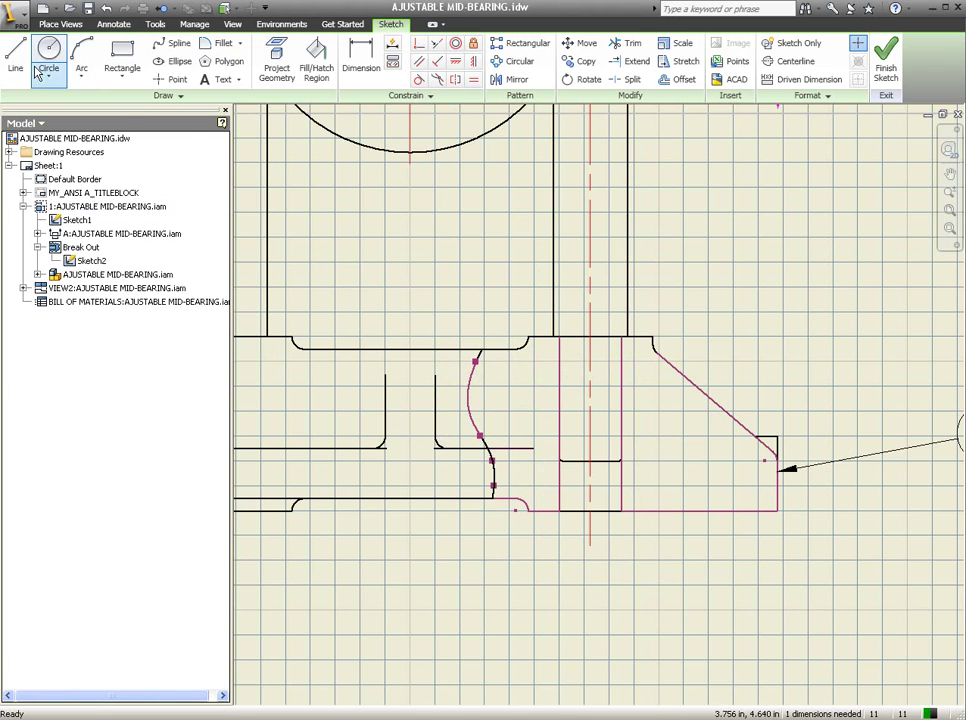
{"action": "left_click", "coordinate": [15, 55]}
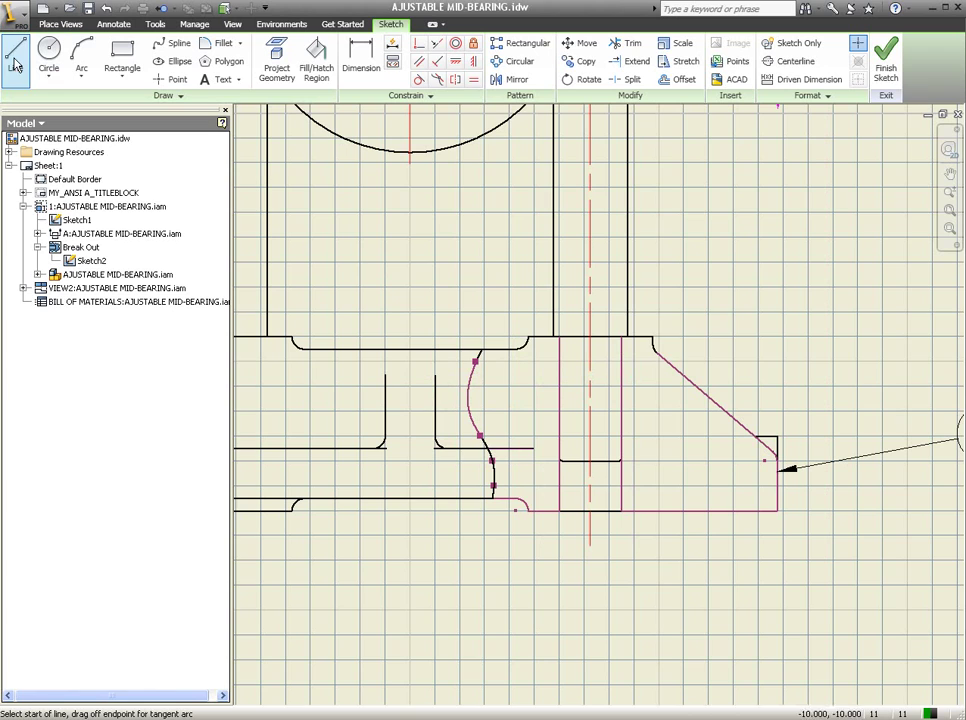
{"action": "left_click", "coordinate": [528, 337]}
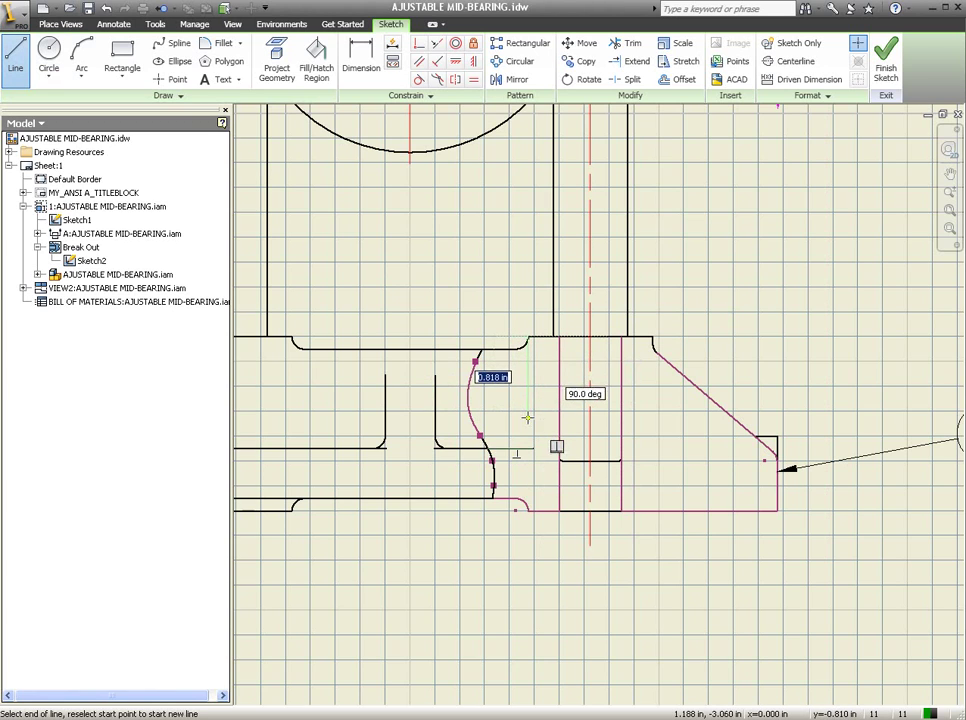
{"action": "left_click", "coordinate": [528, 448]}
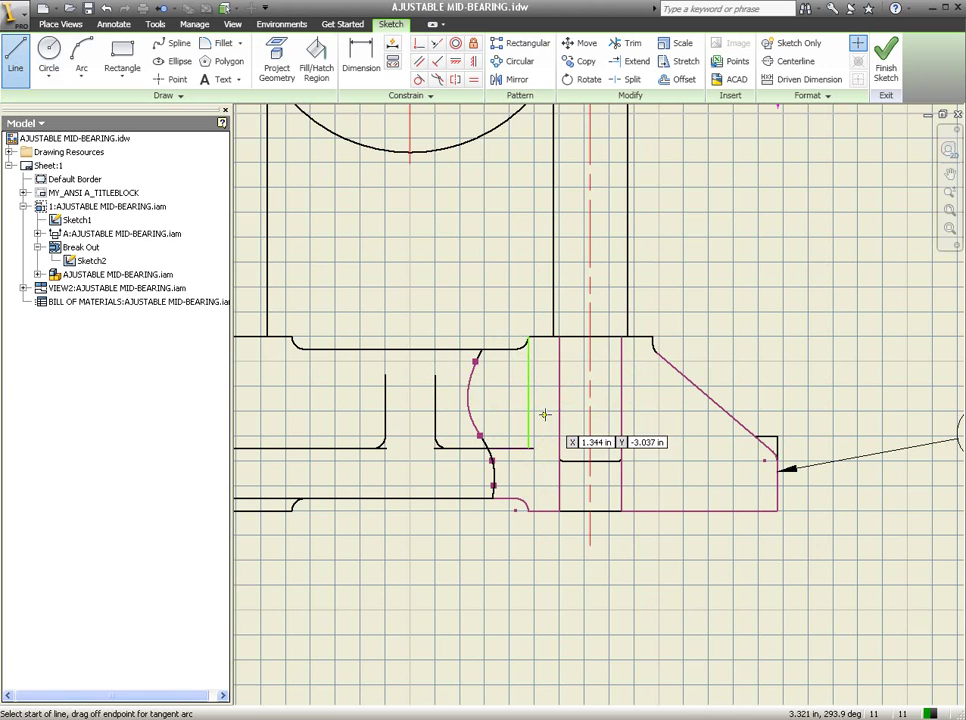
{"action": "key", "text": "Escape"}
{"action": "left_click_drag", "start_coordinate": [529, 370], "coordinate": [542, 372]}
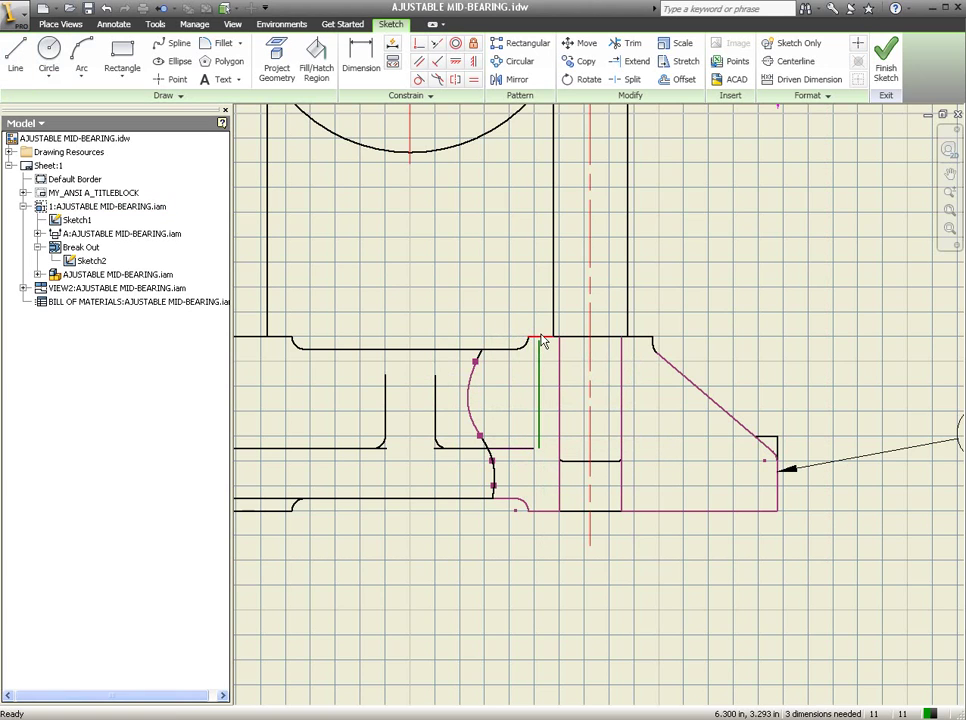
{"action": "scroll", "coordinate": [541, 341], "scroll_direction": "down", "scroll_amount": 8}
{"action": "scroll", "coordinate": [540, 338], "scroll_direction": "down", "scroll_amount": 2}
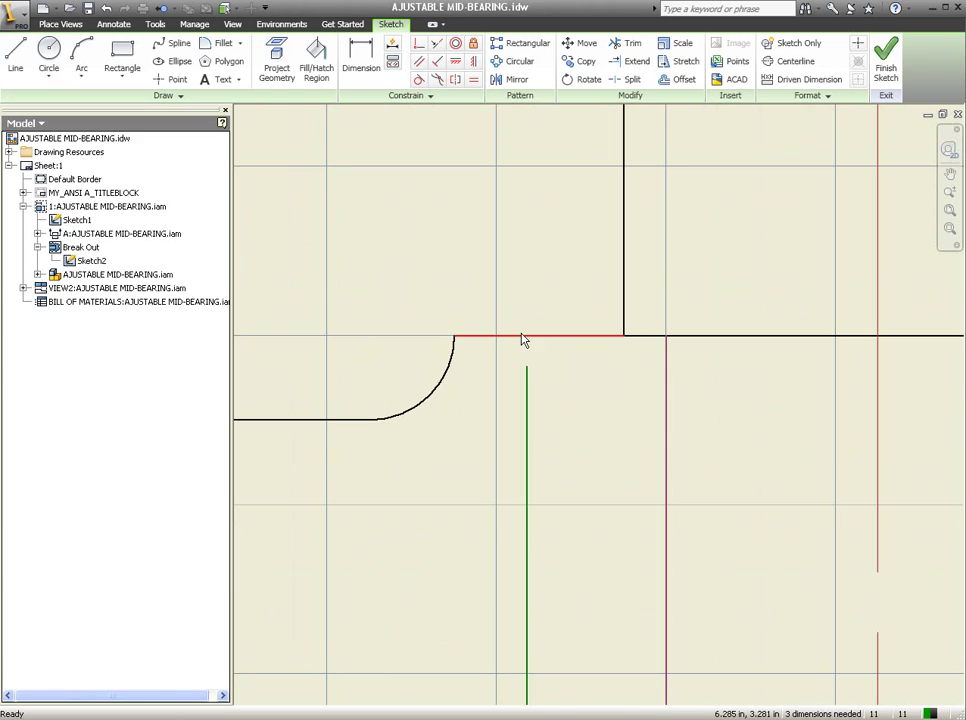
Project the adjacent top edge and corner arc into the sketch
{"action": "left_click", "coordinate": [273, 78]}
{"action": "left_click", "coordinate": [473, 340]}
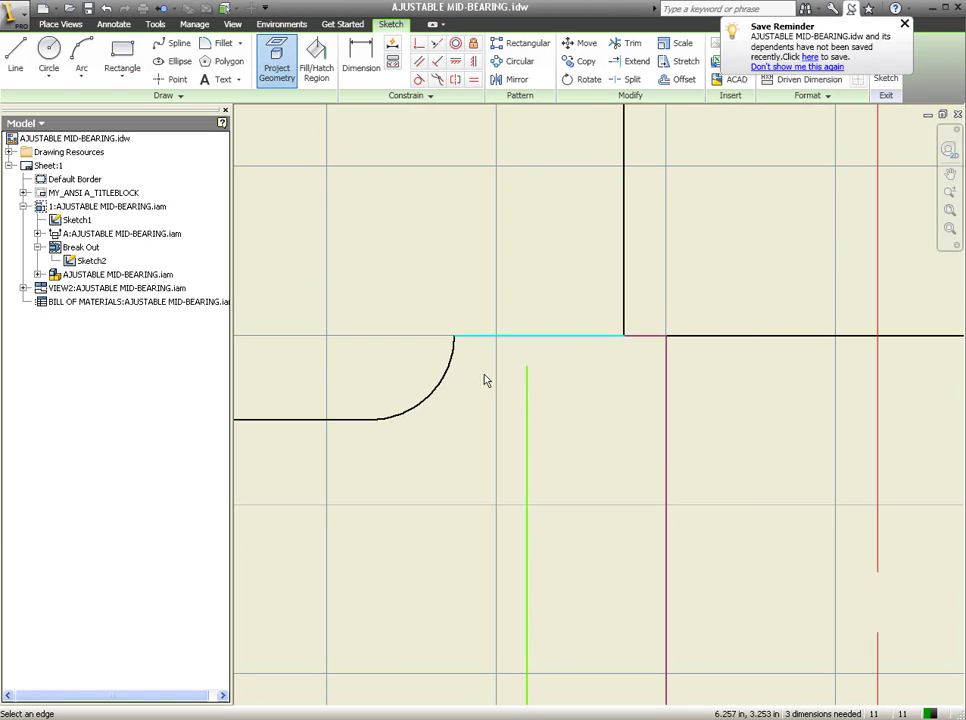
{"action": "left_click", "coordinate": [452, 373]}
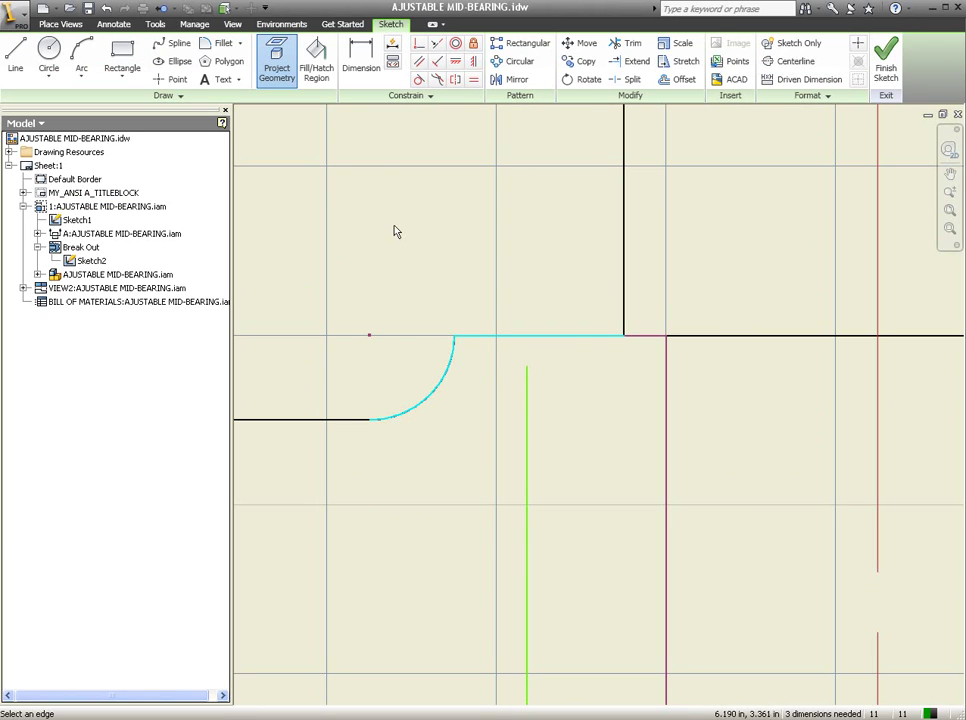
{"action": "left_click", "coordinate": [278, 80]}
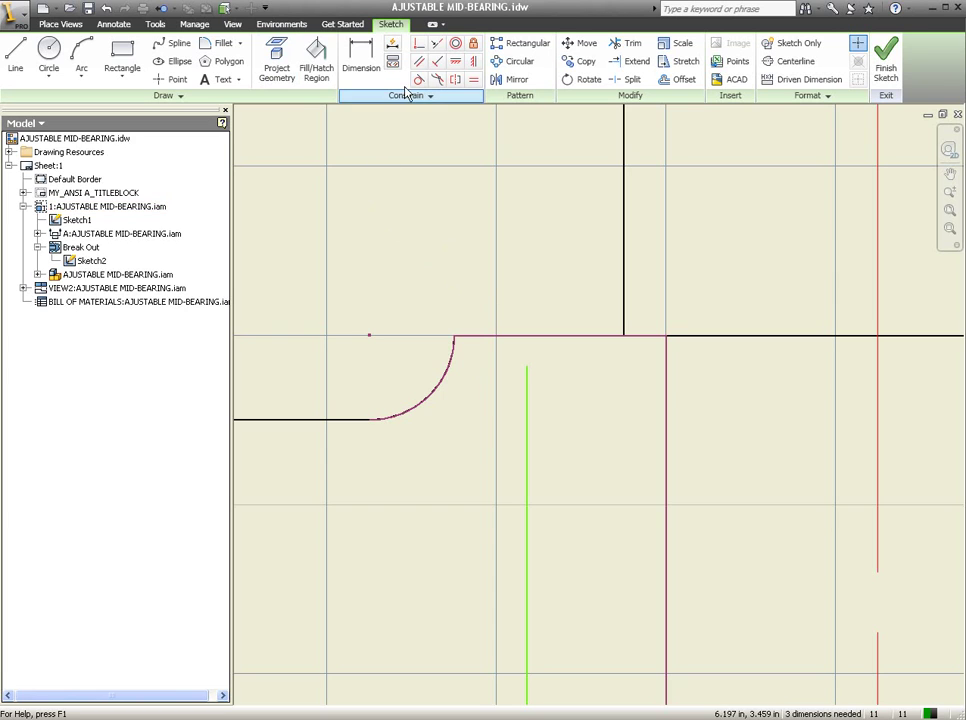
Constrain the vertical line perpendicular at the arc end
{"action": "left_click", "coordinate": [418, 43]}
{"action": "left_click", "coordinate": [527, 372]}
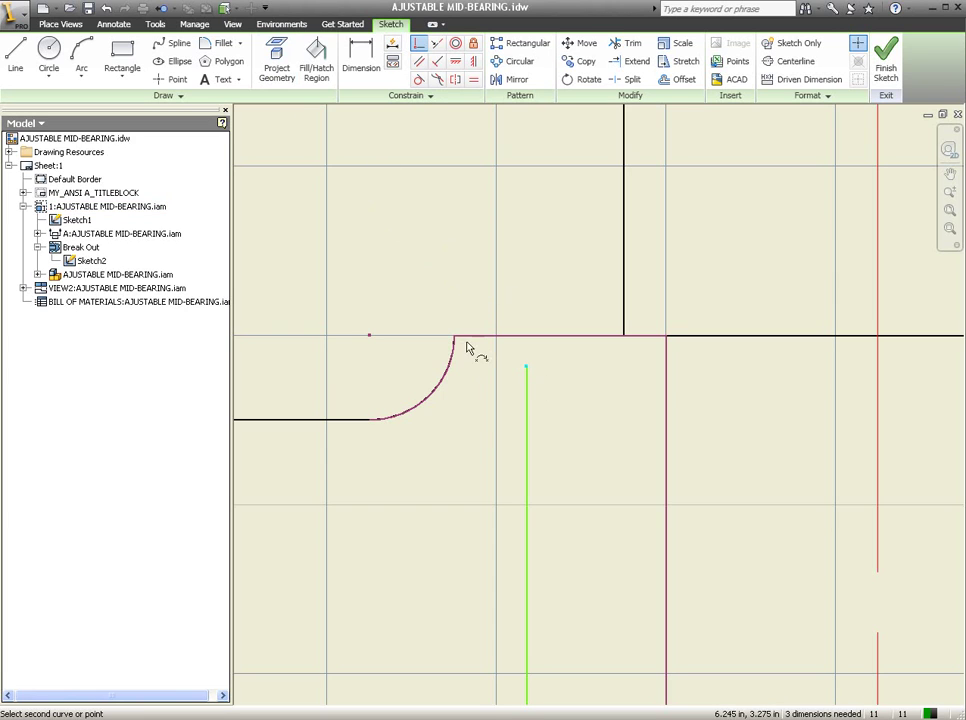
{"action": "left_click", "coordinate": [455, 379]}
{"action": "scroll", "coordinate": [500, 373], "scroll_direction": "down", "scroll_amount": 2}
{"action": "scroll", "coordinate": [503, 376], "scroll_direction": "down", "scroll_amount": 2}
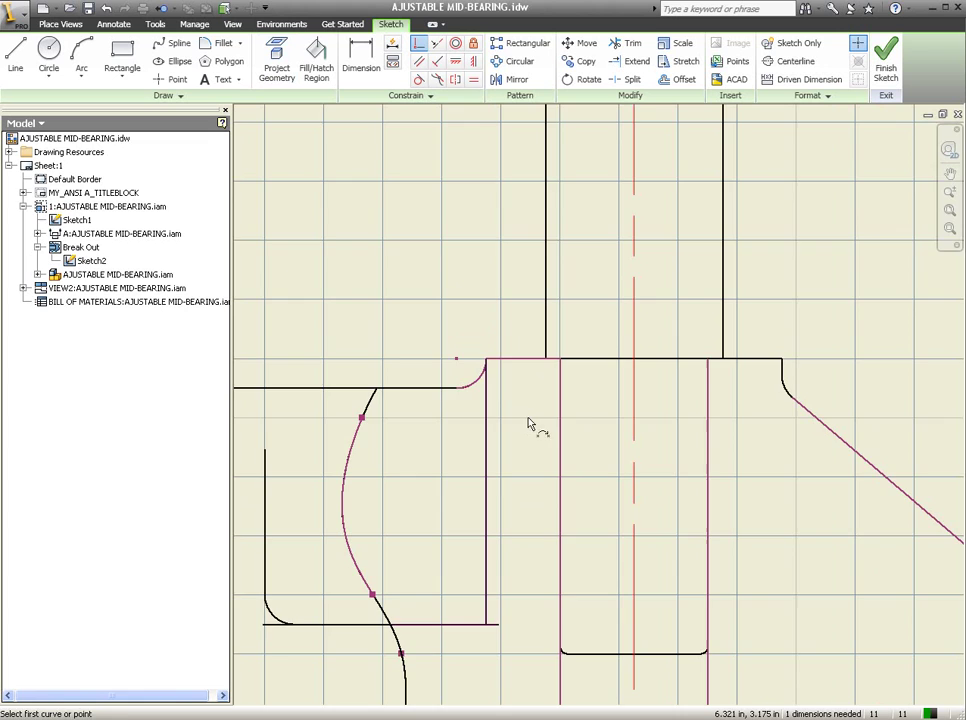
{"action": "middle_click_drag", "start_coordinate": [530, 425], "coordinate": [524, 440]}
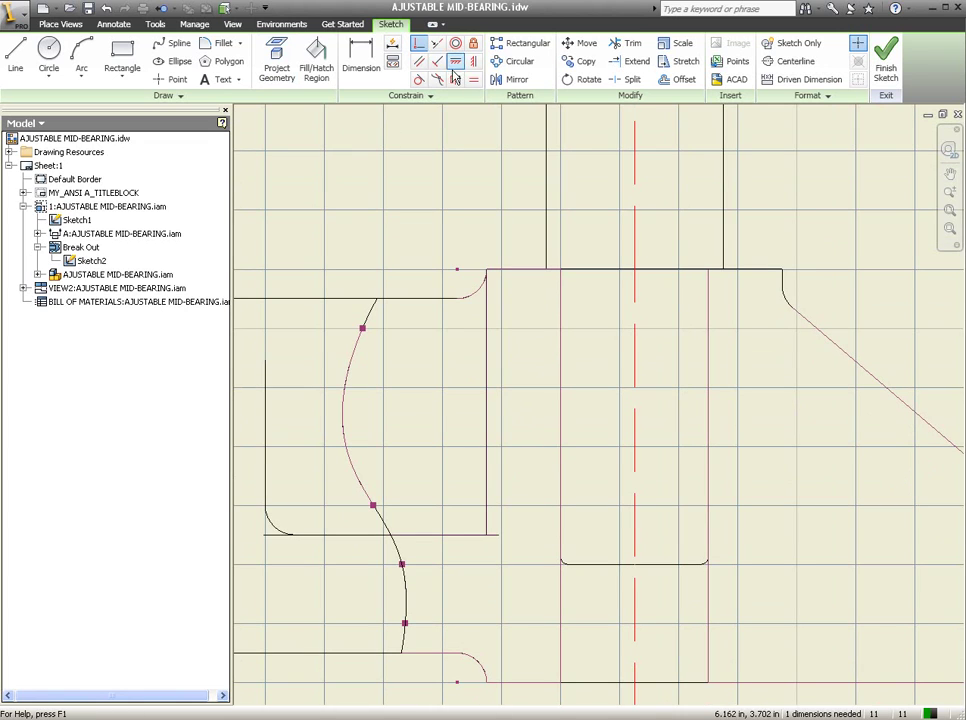
Trim the horizontal line's overhang beyond the vertical line
{"action": "left_click", "coordinate": [626, 43]}
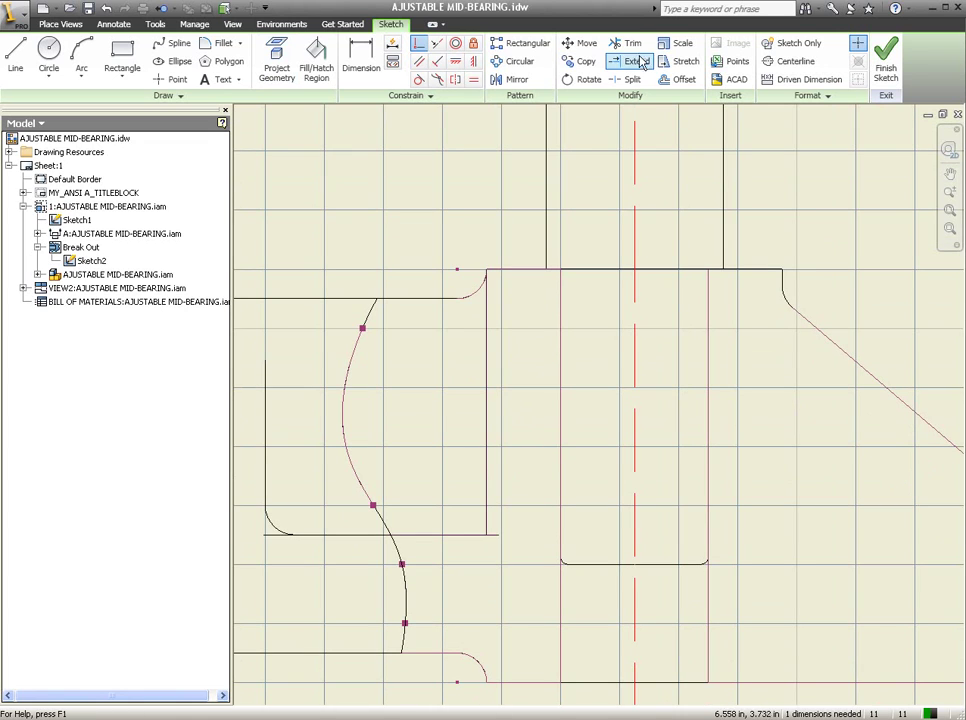
{"action": "left_click", "coordinate": [497, 540]}
{"action": "middle_click_drag", "start_coordinate": [503, 566], "coordinate": [468, 505]}
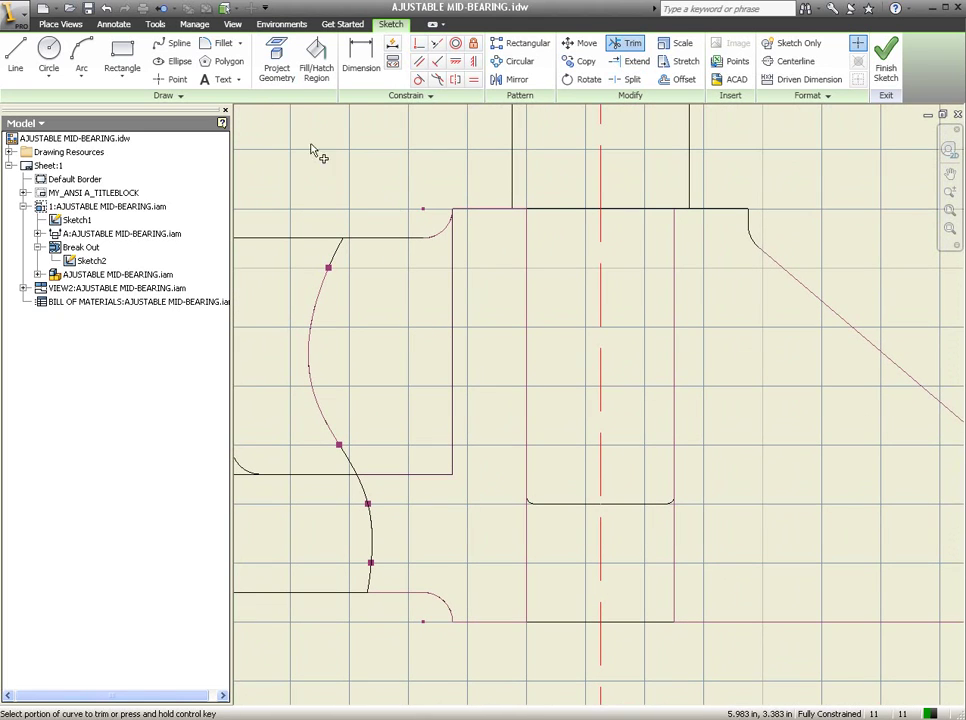
Fillet the lower corner between the new horizontal and vertical lines with a 0.125 in radius
{"action": "left_click", "coordinate": [220, 43]}
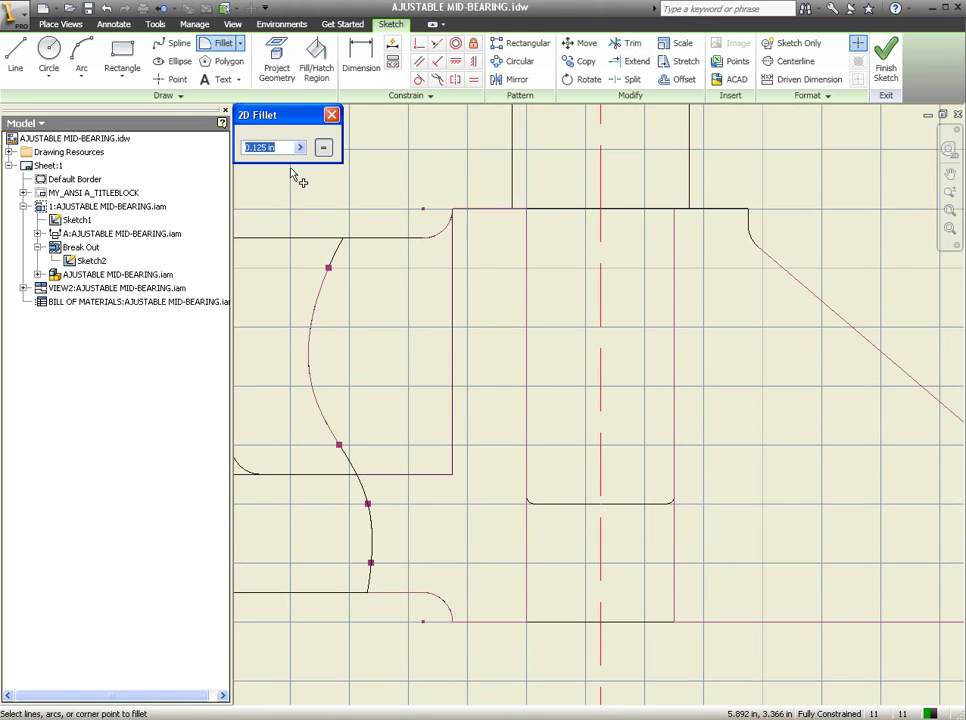
{"action": "left_click", "coordinate": [447, 478]}
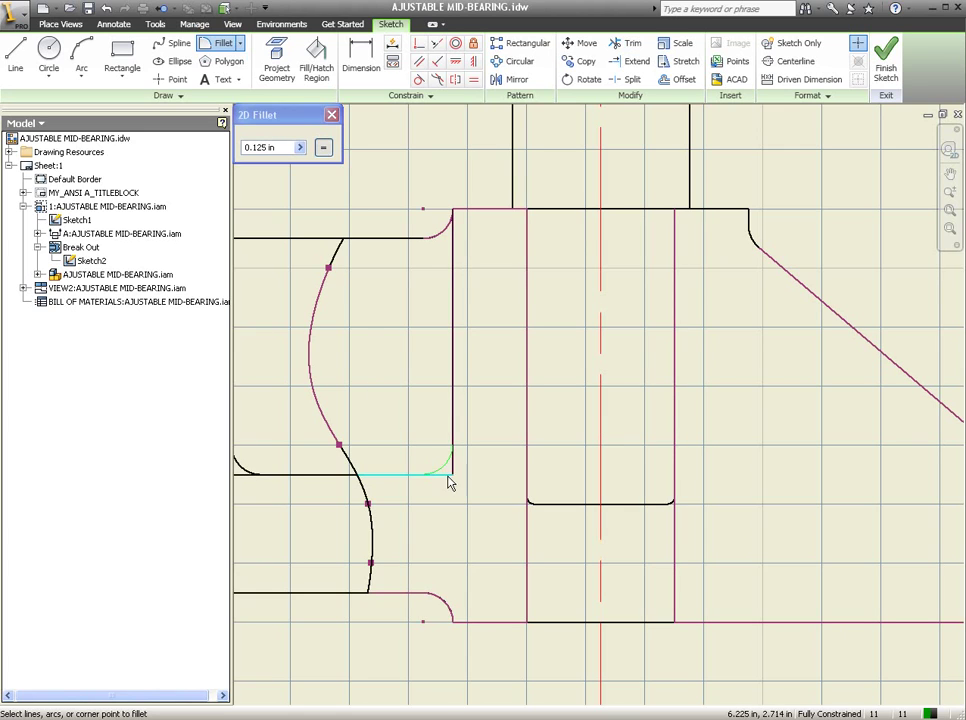
{"action": "left_click", "coordinate": [454, 472]}
{"action": "middle_click_drag", "start_coordinate": [463, 497], "coordinate": [428, 466]}
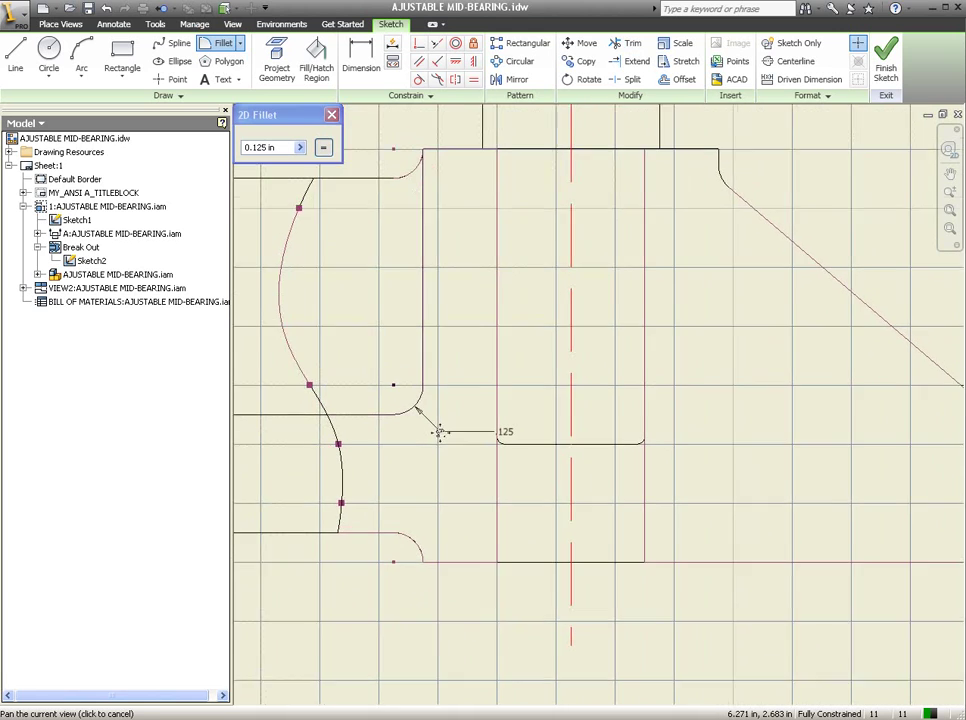
{"action": "scroll", "coordinate": [437, 484], "scroll_direction": "up", "scroll_amount": 2}
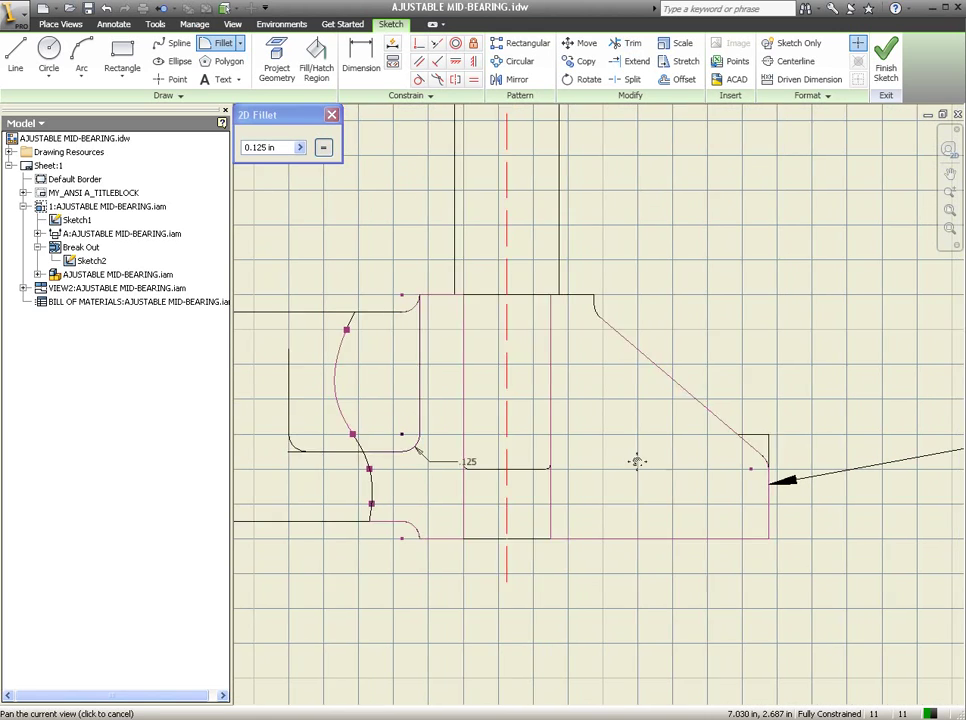
{"action": "middle_click_drag", "start_coordinate": [630, 474], "coordinate": [610, 442]}
{"action": "middle_click_drag", "start_coordinate": [578, 390], "coordinate": [558, 398]}
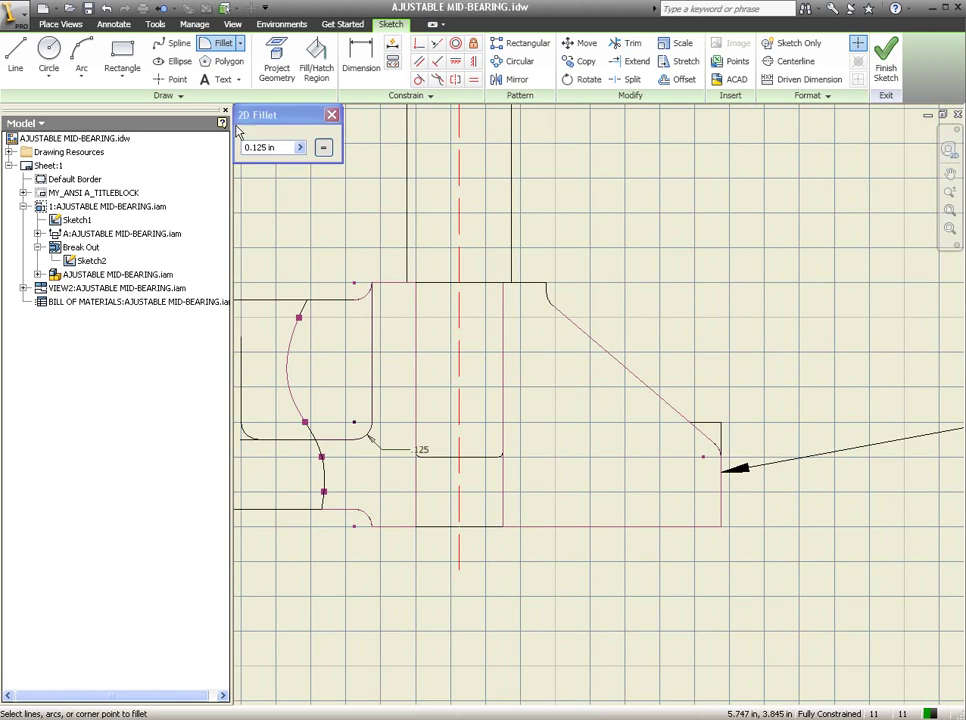
{"action": "left_click", "coordinate": [332, 118]}
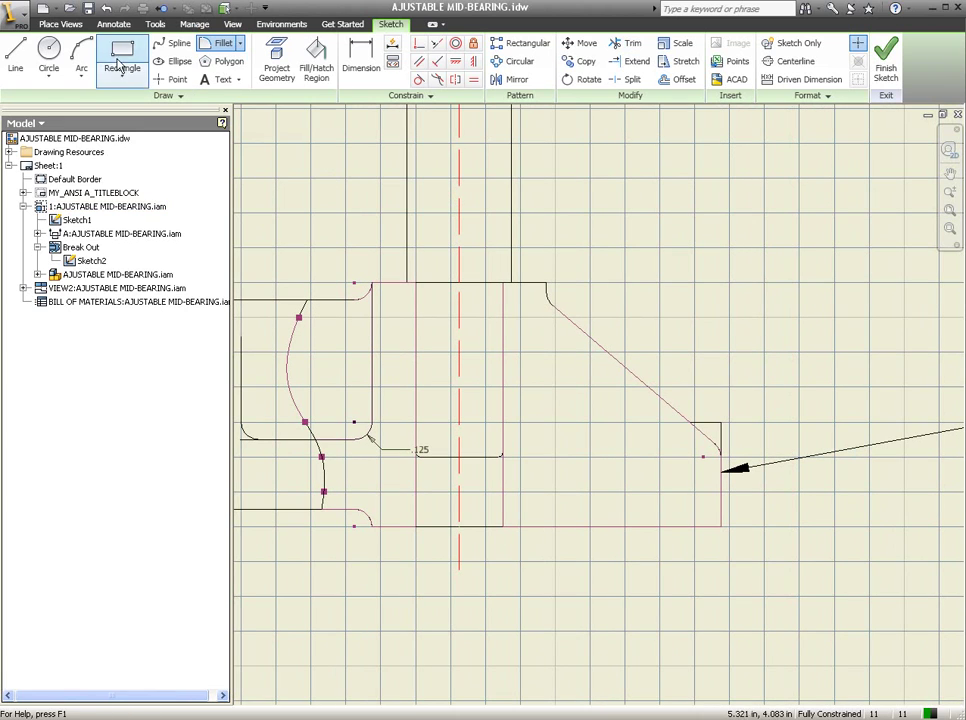
Draw a line down from below the diagonal edge, then across toward the right side
{"action": "left_click", "coordinate": [14, 58]}
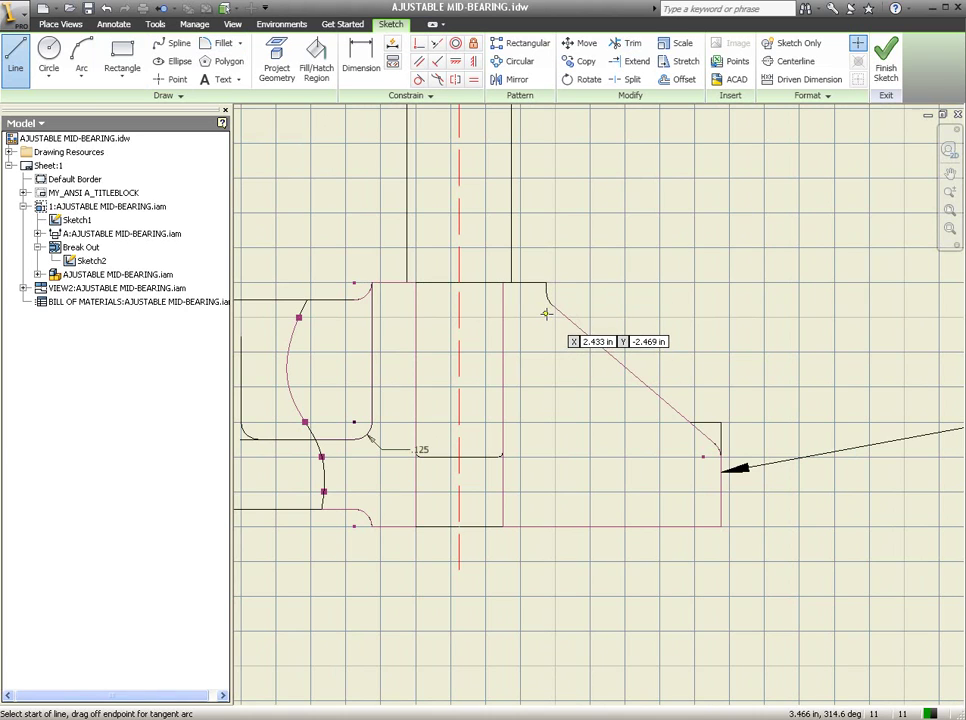
{"action": "left_click", "coordinate": [546, 313]}
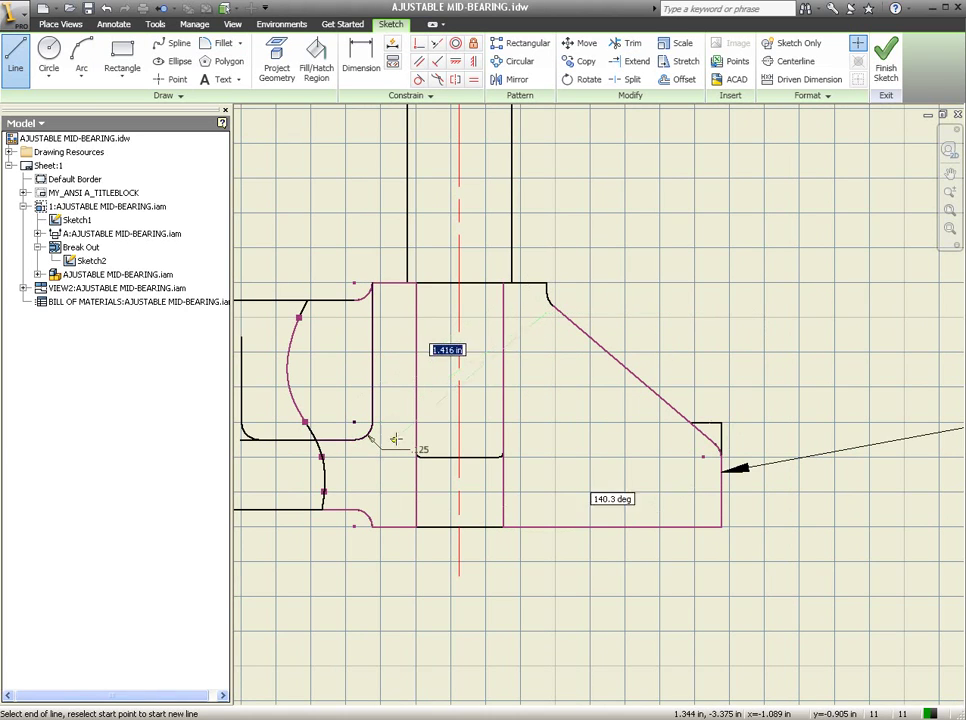
{"action": "left_click", "coordinate": [552, 440]}
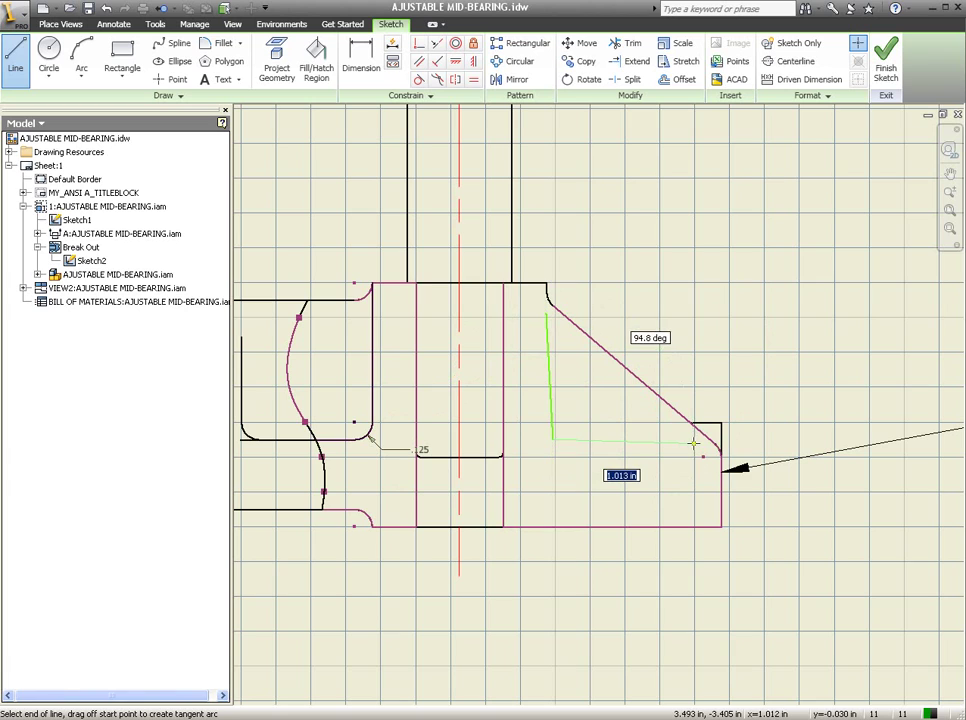
{"action": "left_click", "coordinate": [742, 444]}
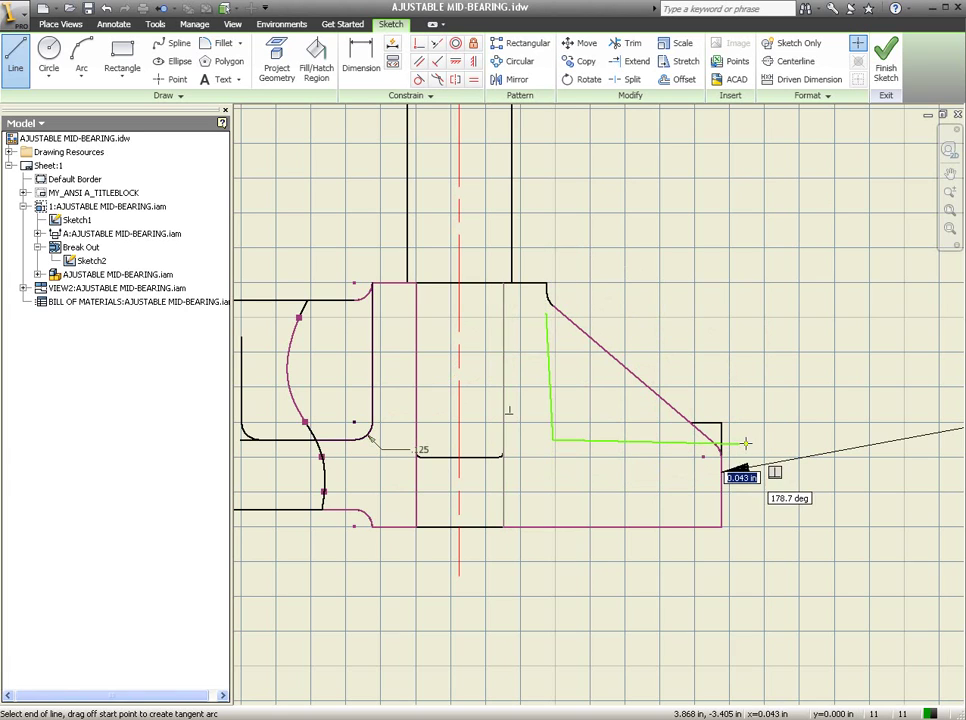
{"action": "right_click", "coordinate": [758, 436]}
{"action": "left_click", "coordinate": [797, 444]}
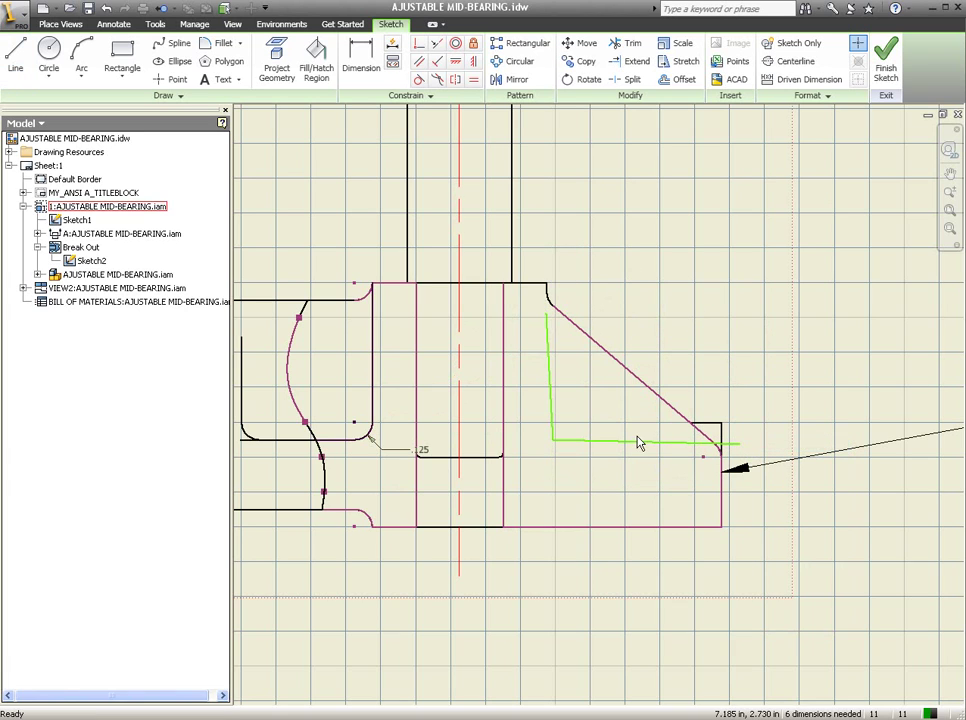
Make the slanted downward line vertical, undoing an accidental horizontal constraint
{"action": "left_click", "coordinate": [455, 61]}
{"action": "left_click", "coordinate": [549, 355]}
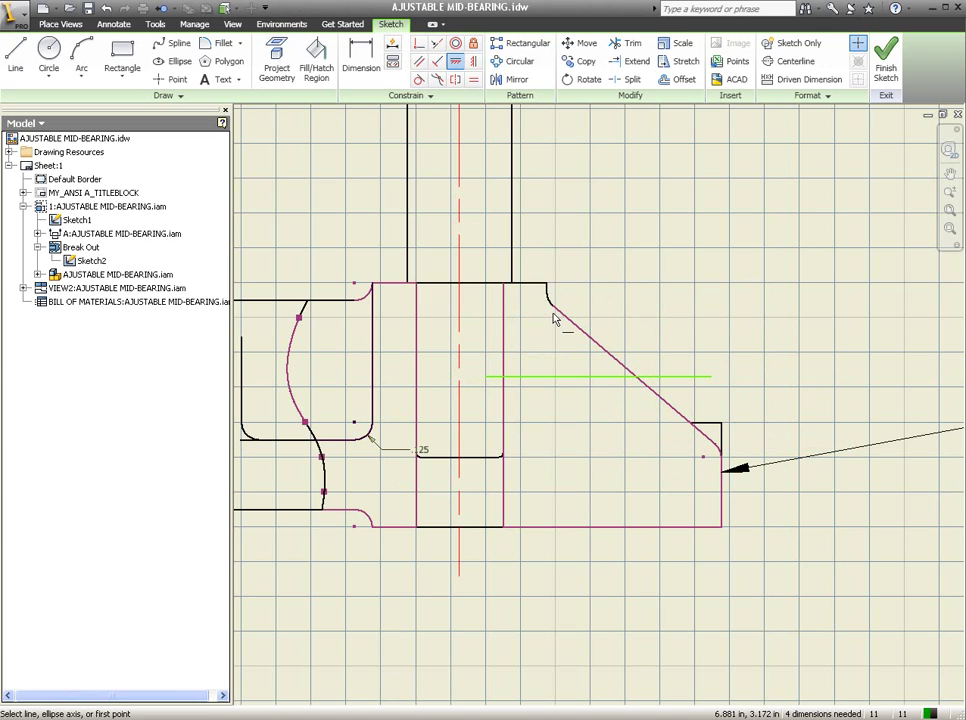
{"action": "key", "text": "ctrl+z"}
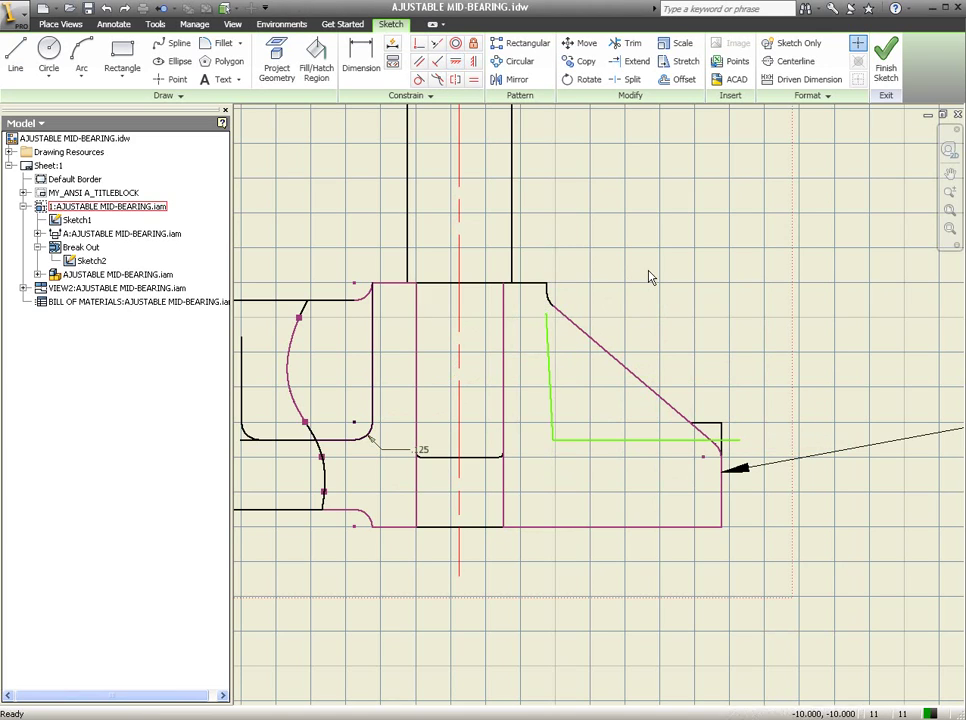
{"action": "left_click", "coordinate": [473, 61]}
{"action": "left_click", "coordinate": [549, 346]}
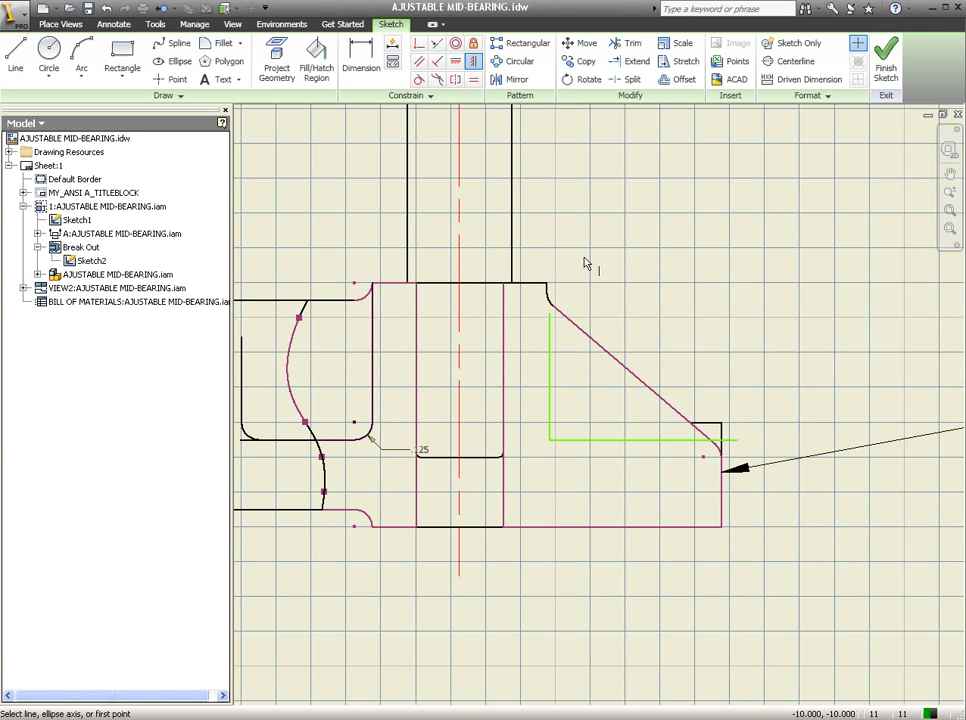
{"action": "scroll", "coordinate": [578, 272], "scroll_direction": "up", "scroll_amount": 3}
{"action": "scroll", "coordinate": [570, 284], "scroll_direction": "up", "scroll_amount": 2}
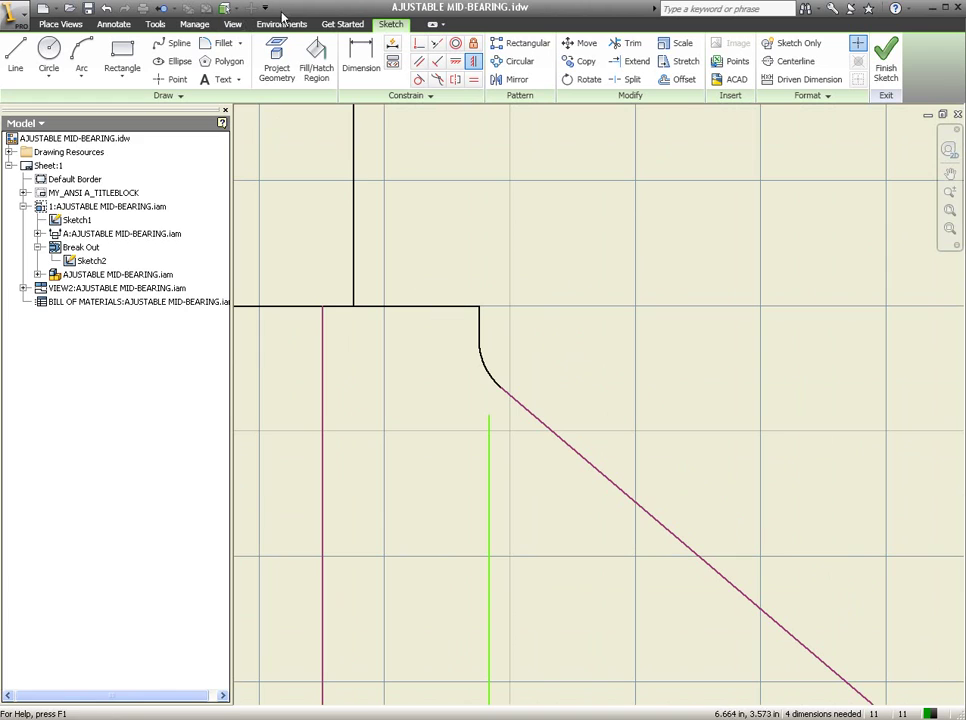
{"action": "right_click", "coordinate": [557, 193]}
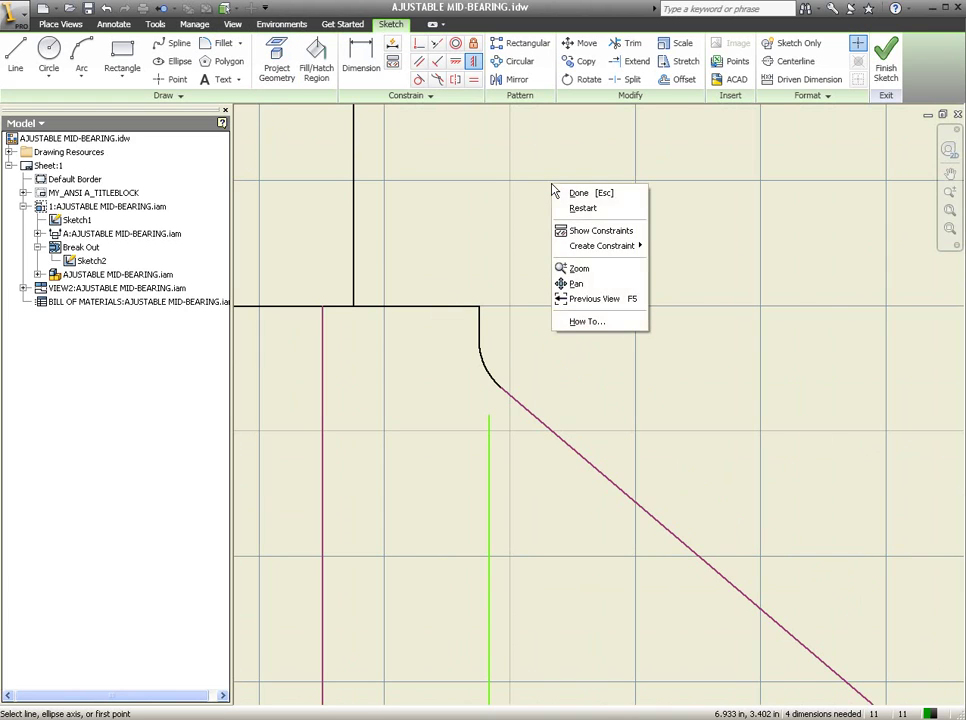
{"action": "left_click", "coordinate": [578, 196]}
Project the part's top horizontal edge into the sketch
{"action": "left_click", "coordinate": [280, 70]}
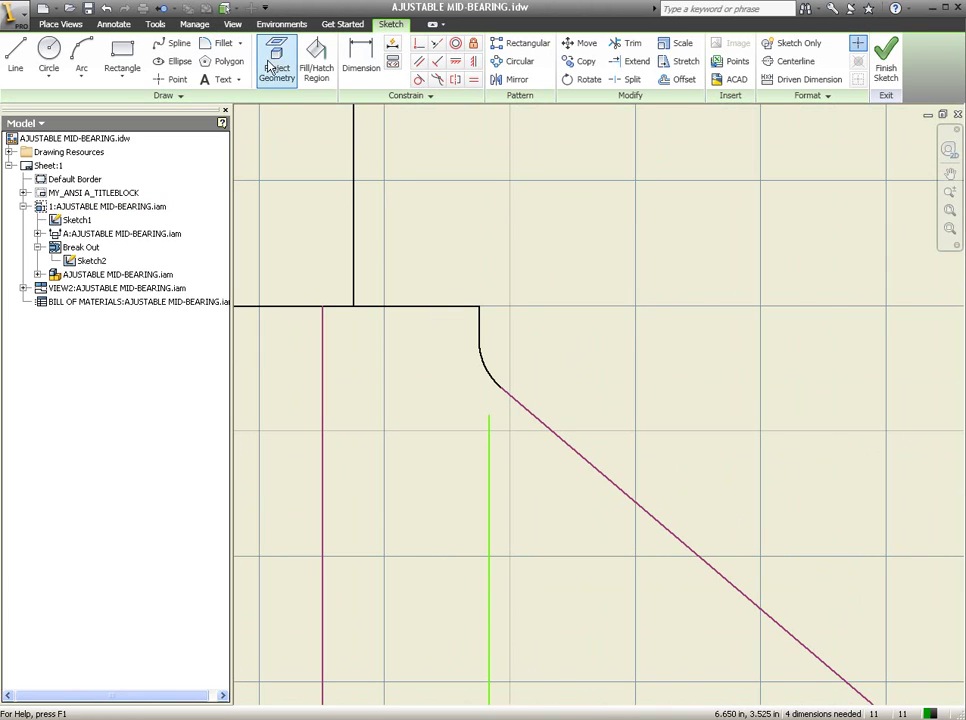
{"action": "left_click", "coordinate": [444, 308]}
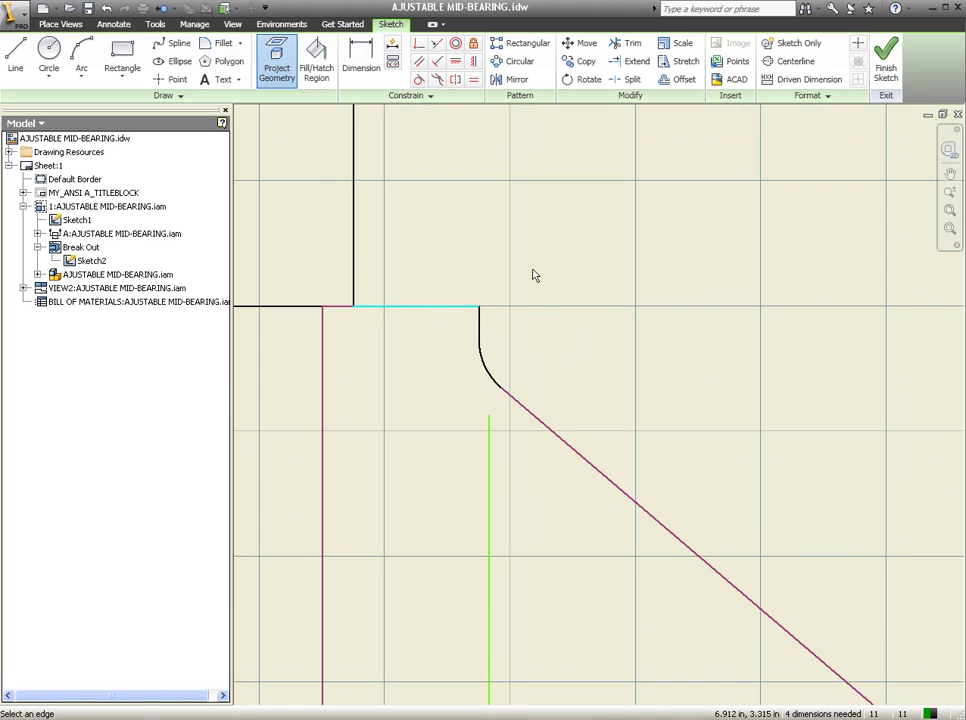
{"action": "right_click", "coordinate": [588, 210]}
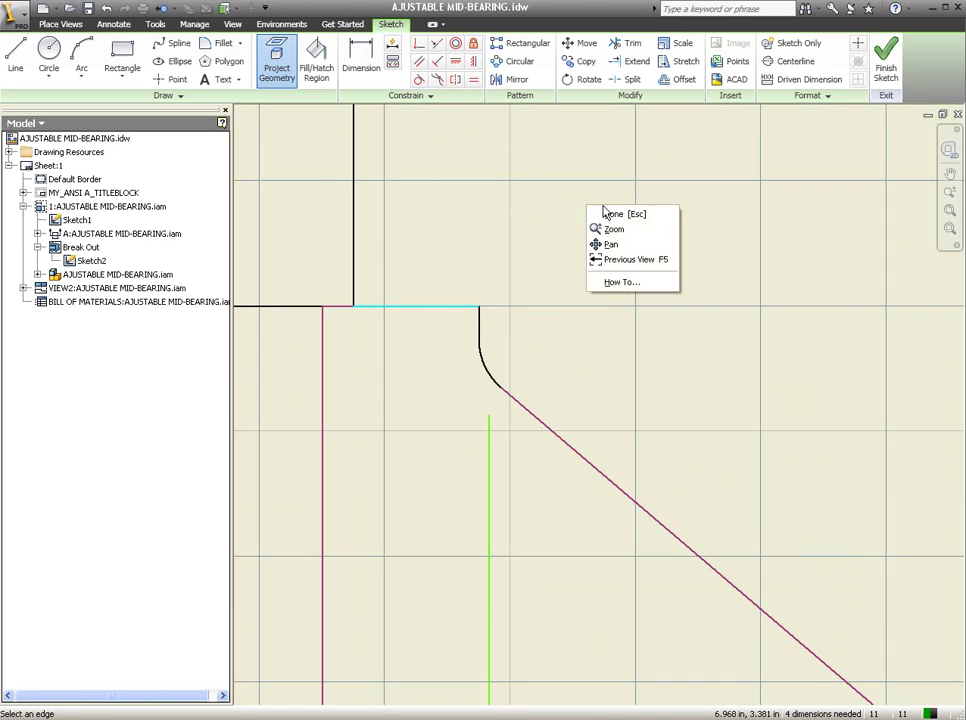
{"action": "left_click", "coordinate": [615, 215]}
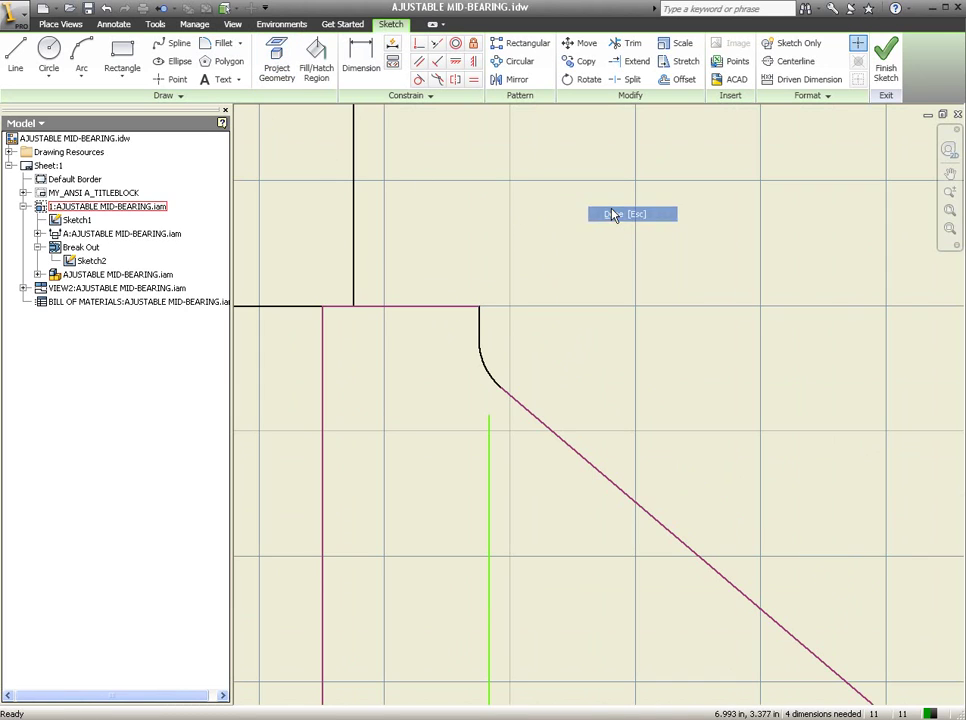
Make the vertical line's top endpoint coincident with the corner of the top edge
{"action": "left_click", "coordinate": [419, 43]}
{"action": "left_click", "coordinate": [489, 418]}
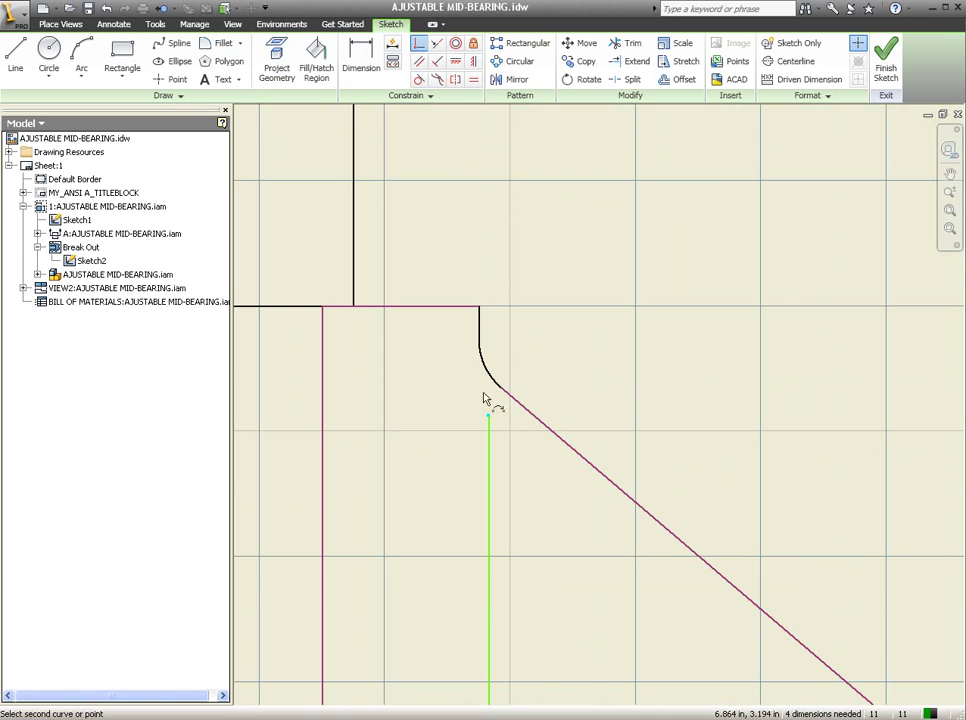
{"action": "left_click", "coordinate": [480, 308]}
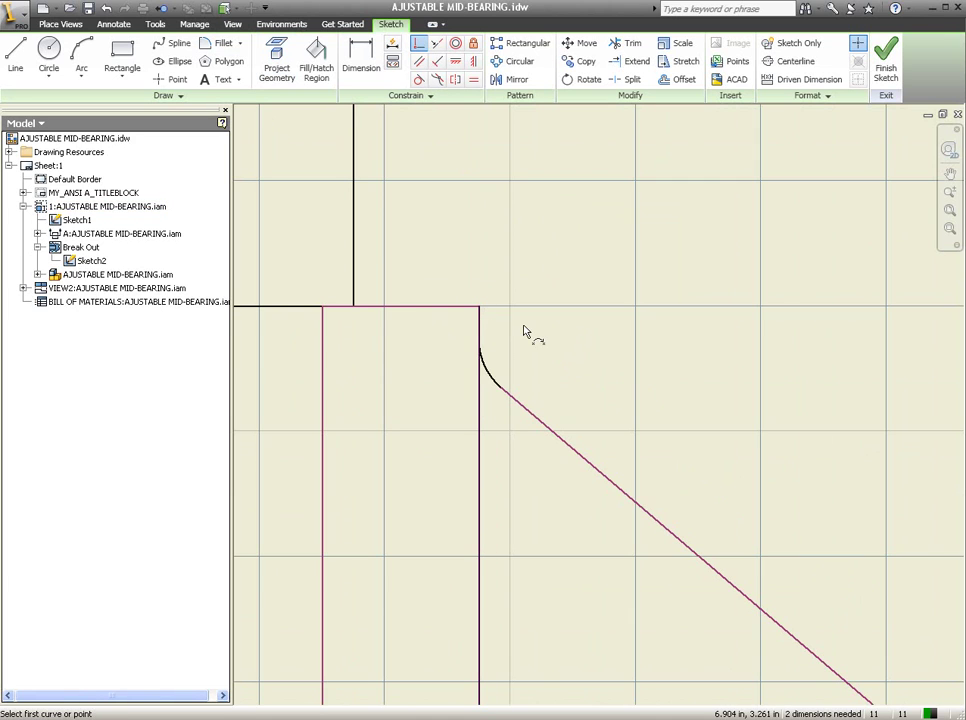
{"action": "scroll", "coordinate": [560, 360], "scroll_direction": "down", "scroll_amount": 3}
{"action": "scroll", "coordinate": [550, 453], "scroll_direction": "up", "scroll_amount": 2}
{"action": "middle_click_drag", "start_coordinate": [548, 450], "coordinate": [740, 446]}
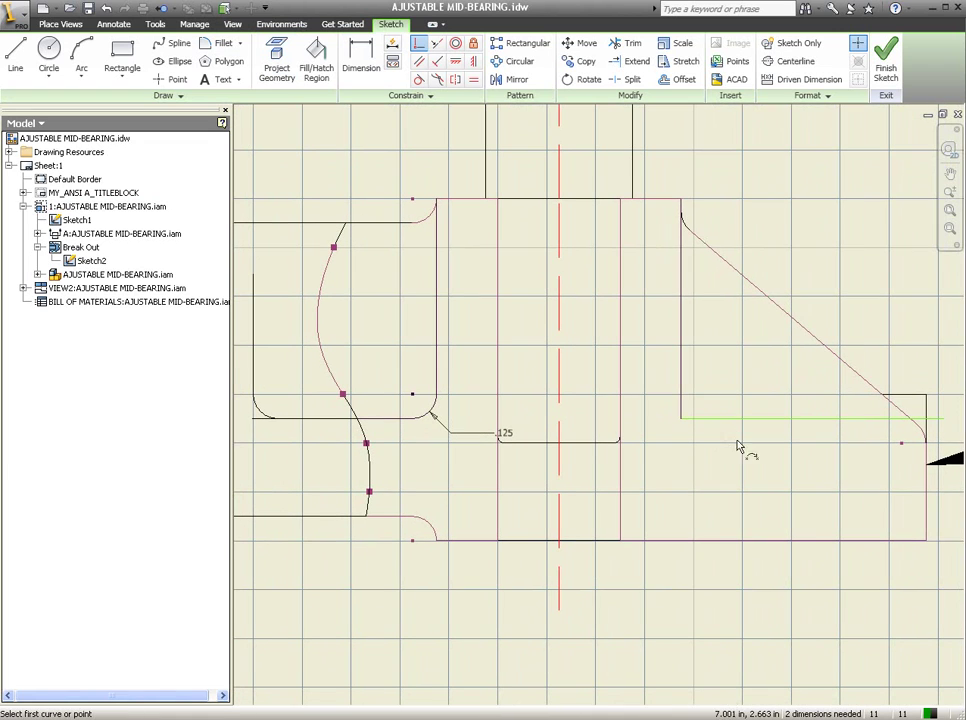
Make the horizontal sketch line collinear with the left recess's bottom edge
{"action": "left_click", "coordinate": [438, 46]}
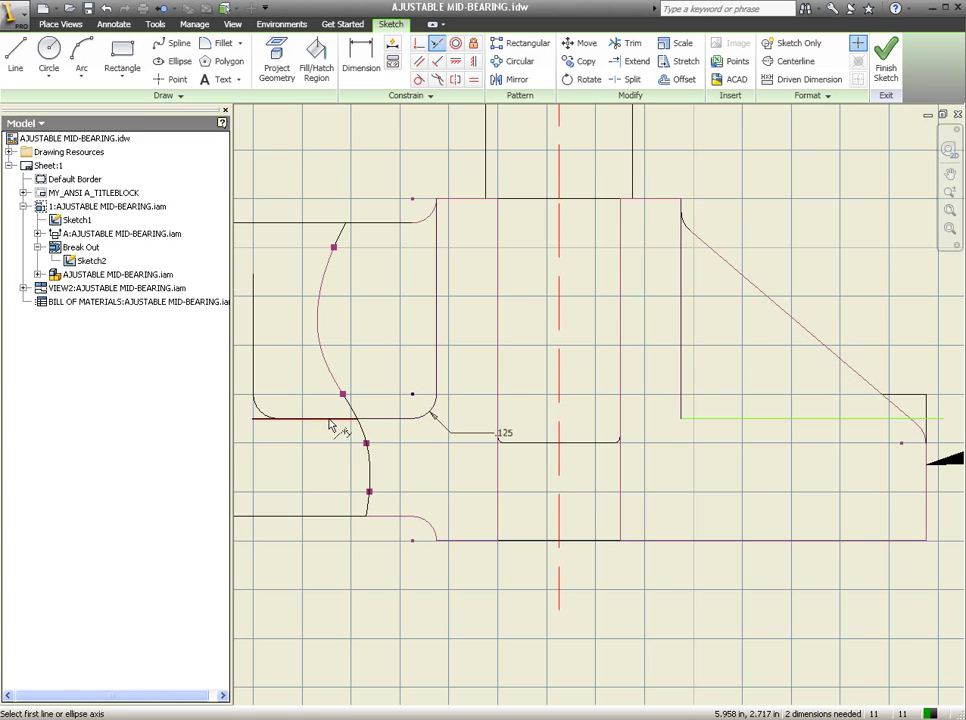
{"action": "left_click", "coordinate": [336, 420]}
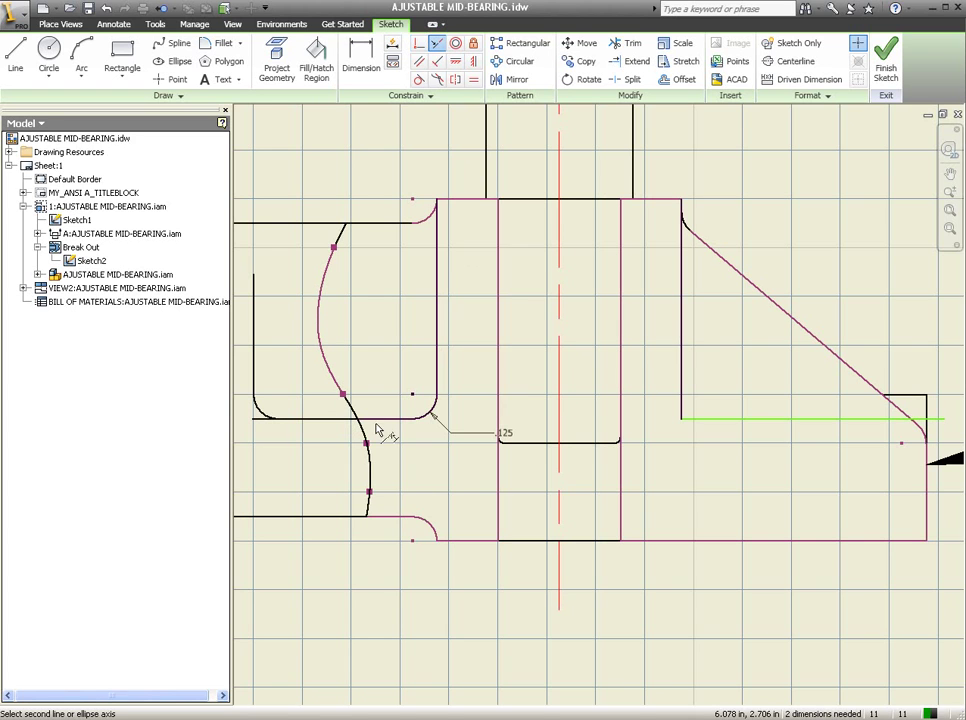
{"action": "left_click", "coordinate": [744, 420]}
{"action": "middle_click_drag", "start_coordinate": [722, 462], "coordinate": [610, 476]}
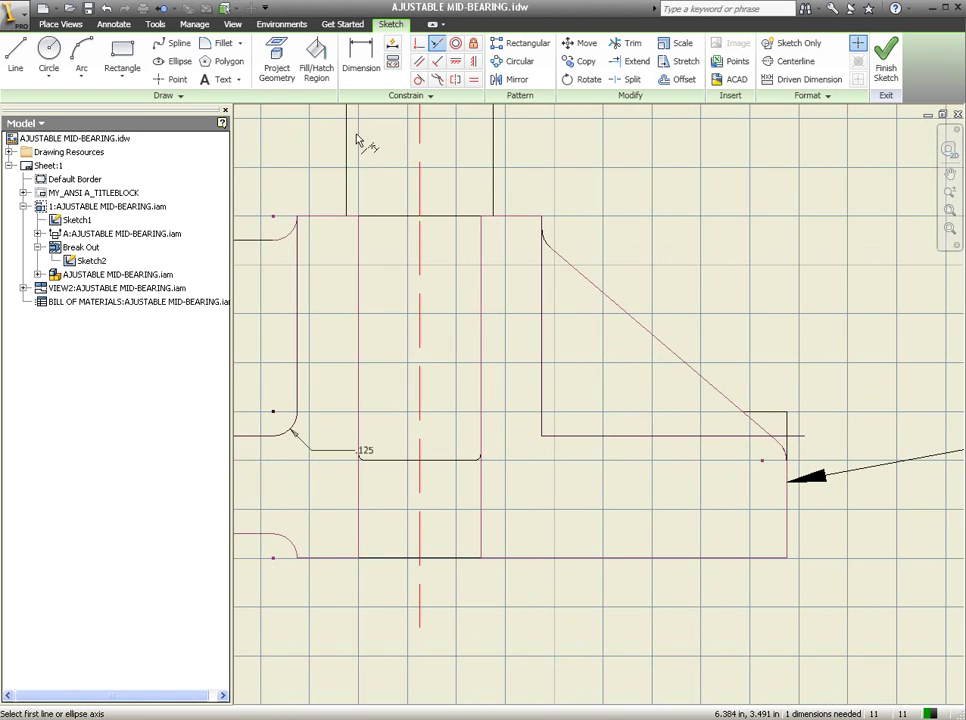
{"action": "mouse_move", "coordinate": [828, 387]}
{"action": "middle_mouse_down"}
{"action": "mouse_move", "coordinate": [819, 371]}
{"action": "mouse_move", "coordinate": [730, 340]}
{"action": "middle_mouse_up"}
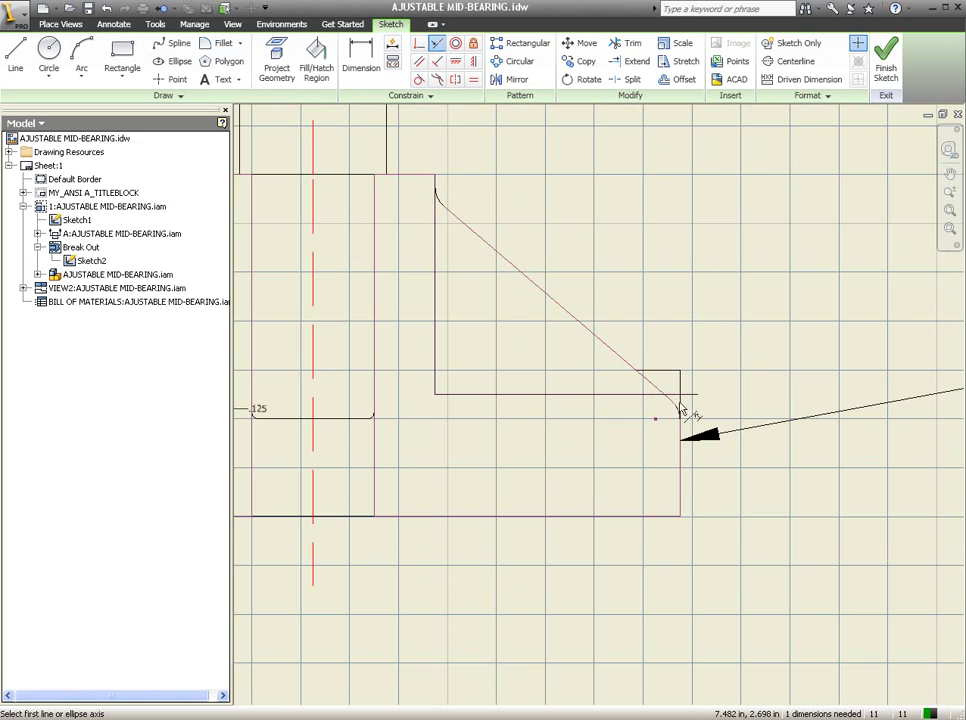
{"action": "scroll", "coordinate": [691, 424], "scroll_direction": "up", "scroll_amount": 2}
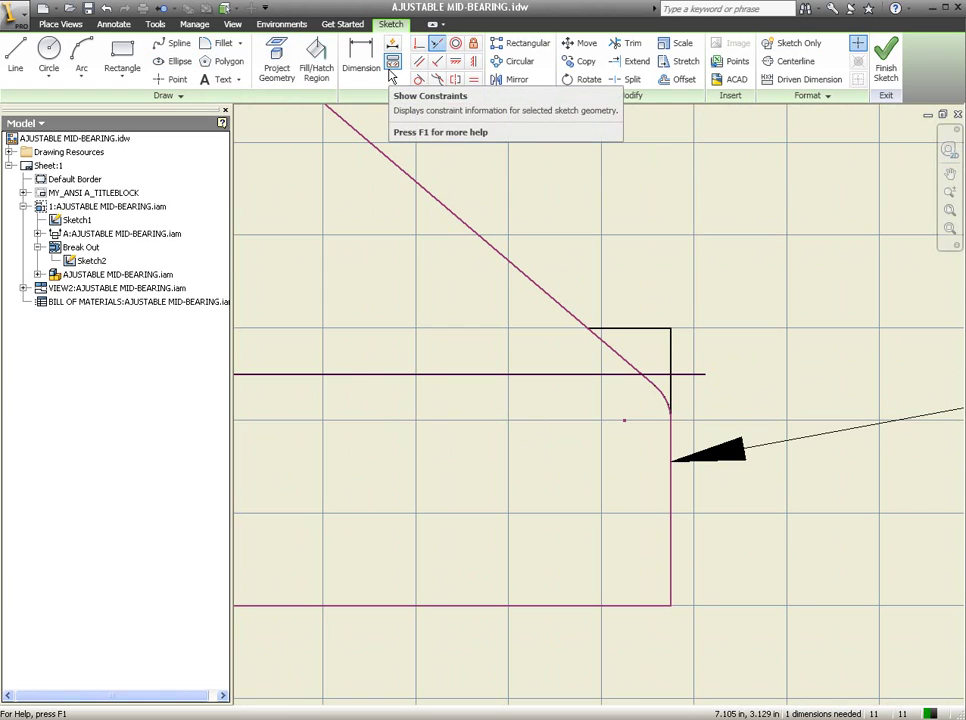
Activate the Parallel constraint with the view zoomed on the angled corner
{"action": "left_click", "coordinate": [419, 61]}
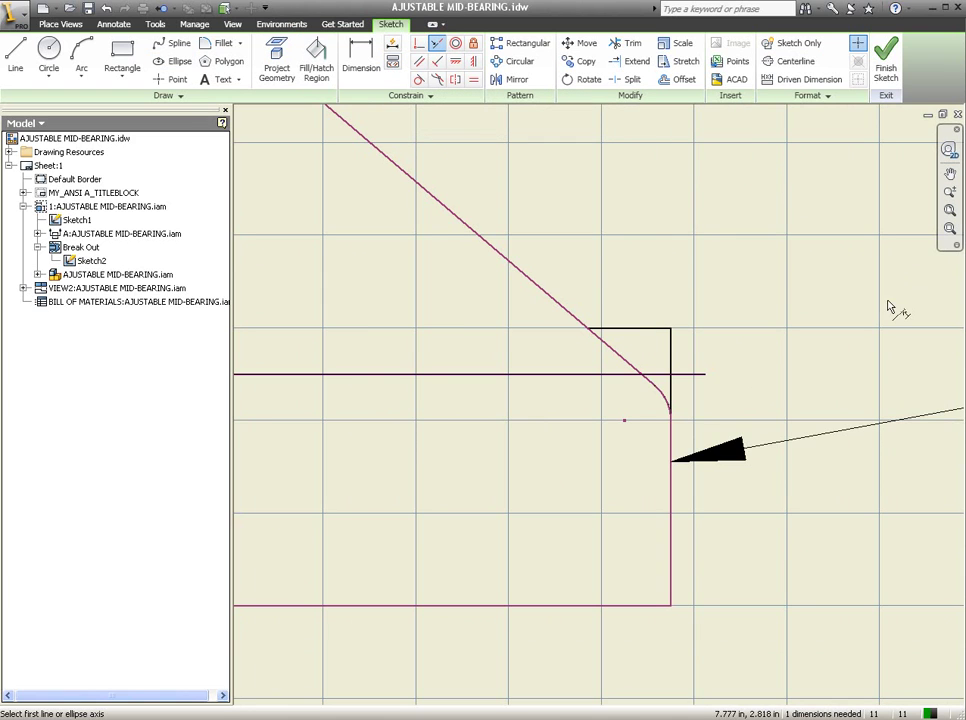
{"action": "scroll", "coordinate": [870, 315], "scroll_direction": "down", "scroll_amount": 2}
{"action": "scroll", "coordinate": [900, 350], "scroll_direction": "down", "scroll_amount": 2}
{"action": "scroll", "coordinate": [776, 328], "scroll_direction": "up", "scroll_amount": 2}
{"action": "scroll", "coordinate": [773, 331], "scroll_direction": "up", "scroll_amount": 1}
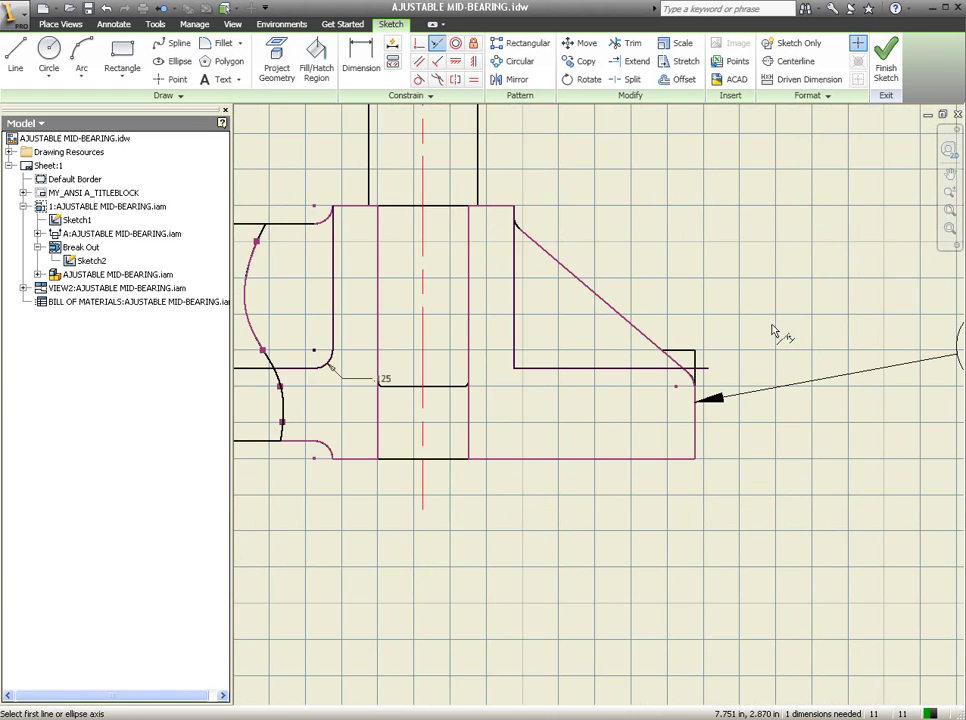
{"action": "scroll", "coordinate": [773, 329], "scroll_direction": "up", "scroll_amount": 2}
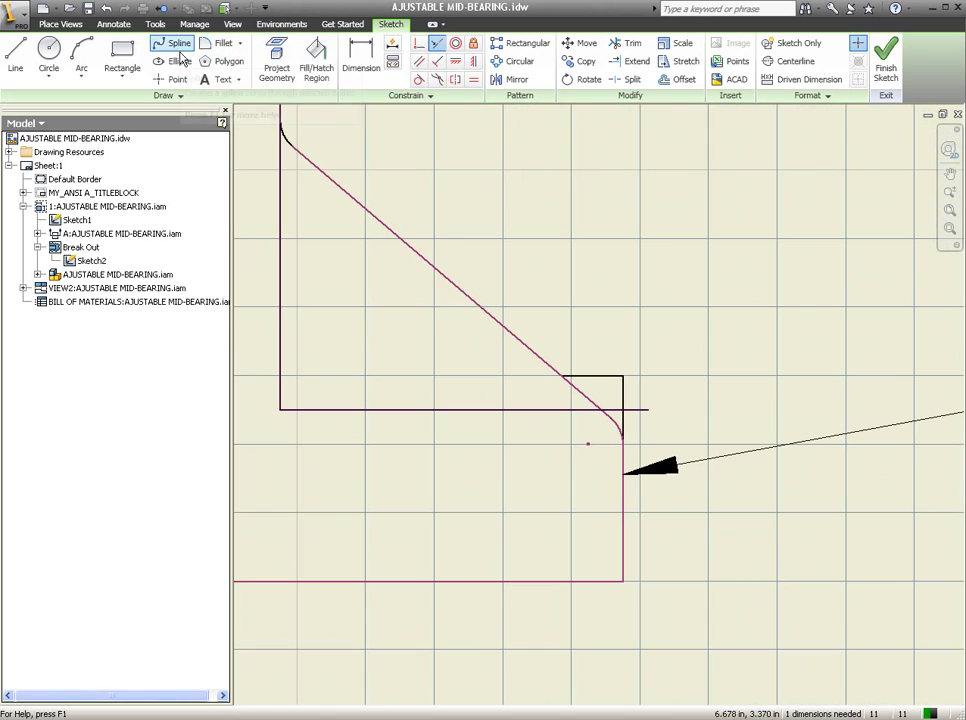
Cancel the 0.125 in fillet and project the short vertical edge at the right-hand corner into the sketch
{"action": "left_click", "coordinate": [220, 43]}
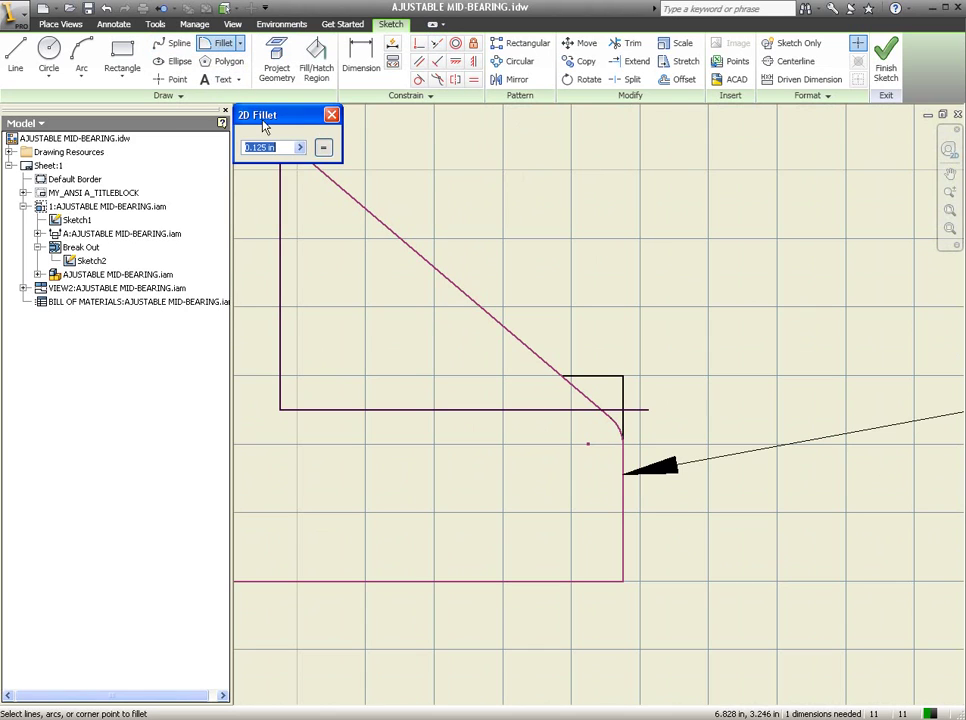
{"action": "left_click", "coordinate": [583, 410]}
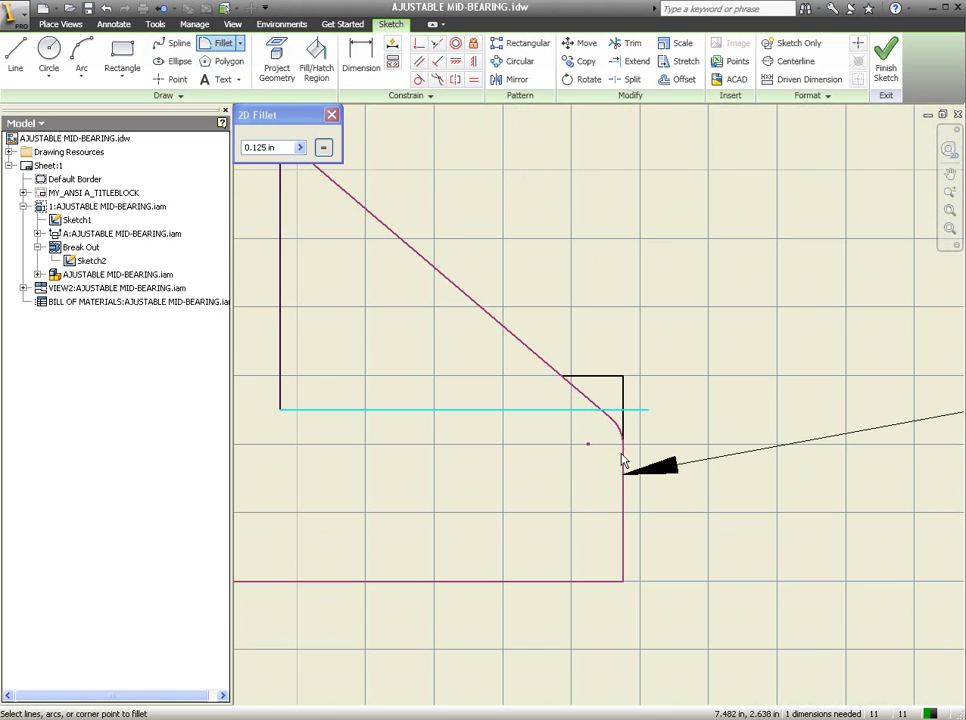
{"action": "left_click", "coordinate": [331, 115]}
{"action": "left_click", "coordinate": [277, 60]}
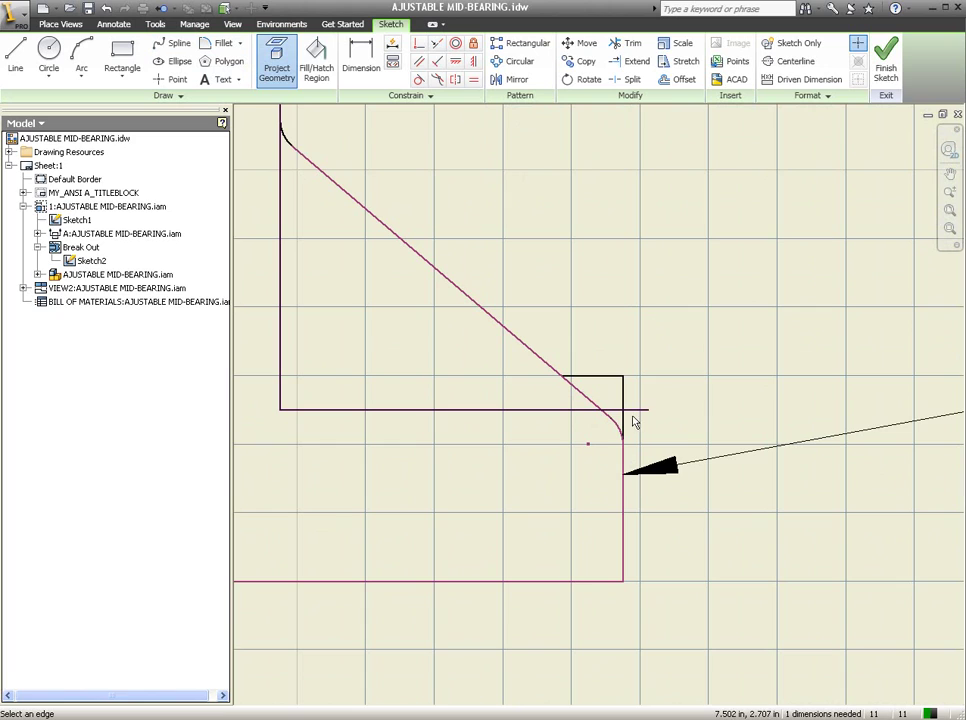
{"action": "left_click", "coordinate": [623, 428]}
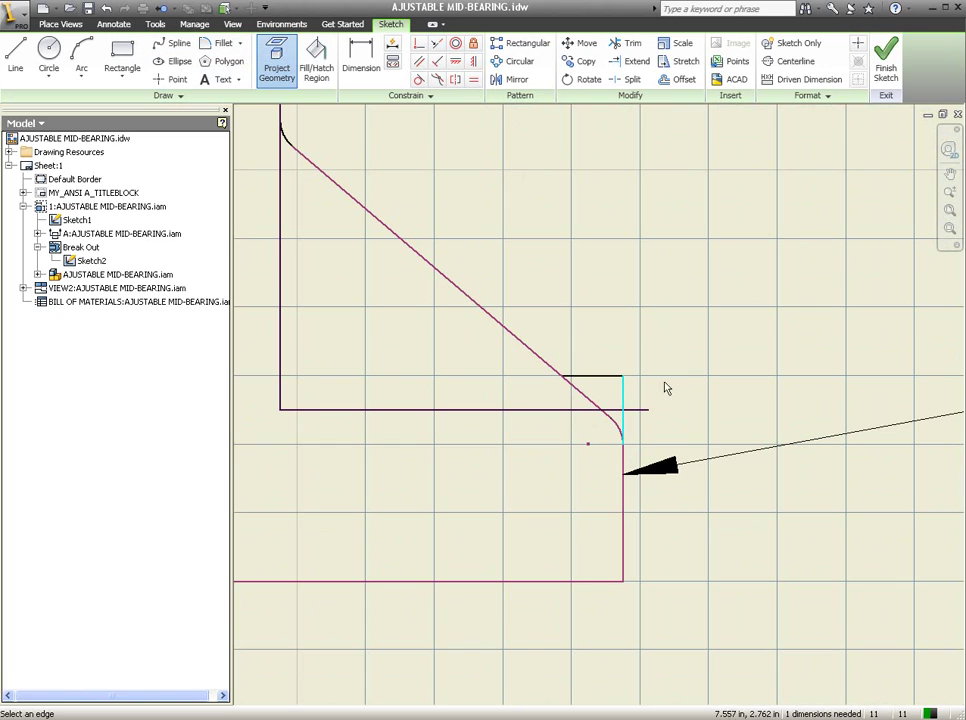
{"action": "right_click", "coordinate": [673, 317]}
{"action": "left_click", "coordinate": [694, 320]}
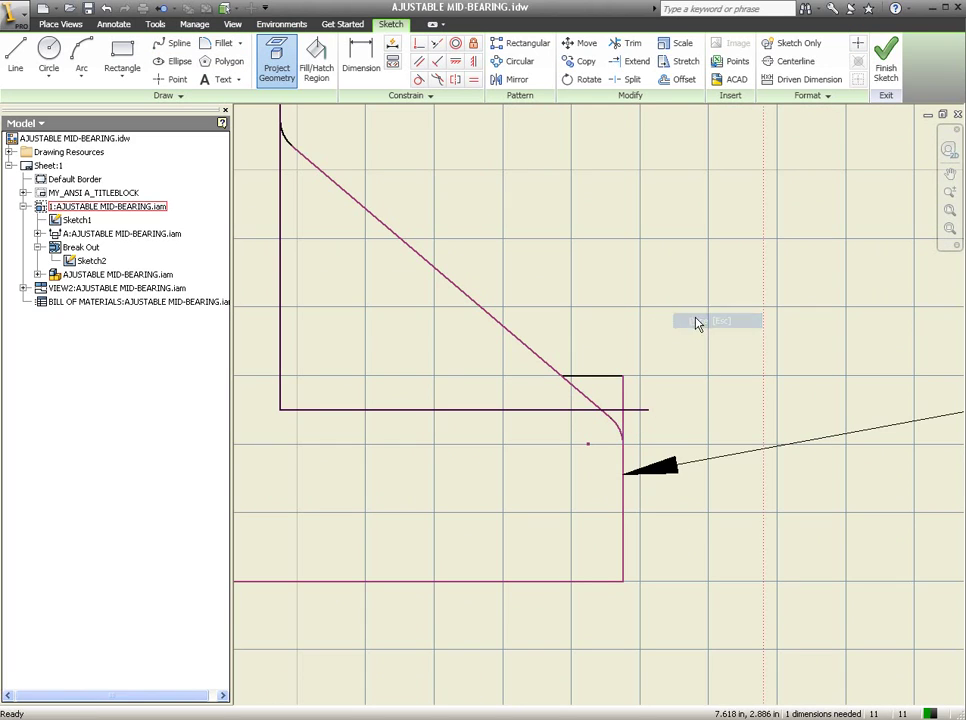
Fillet the horizontal and diagonal lines at the lower-left corner with a 0.125 in radius
{"action": "left_click", "coordinate": [219, 43]}
{"action": "left_click", "coordinate": [566, 410]}
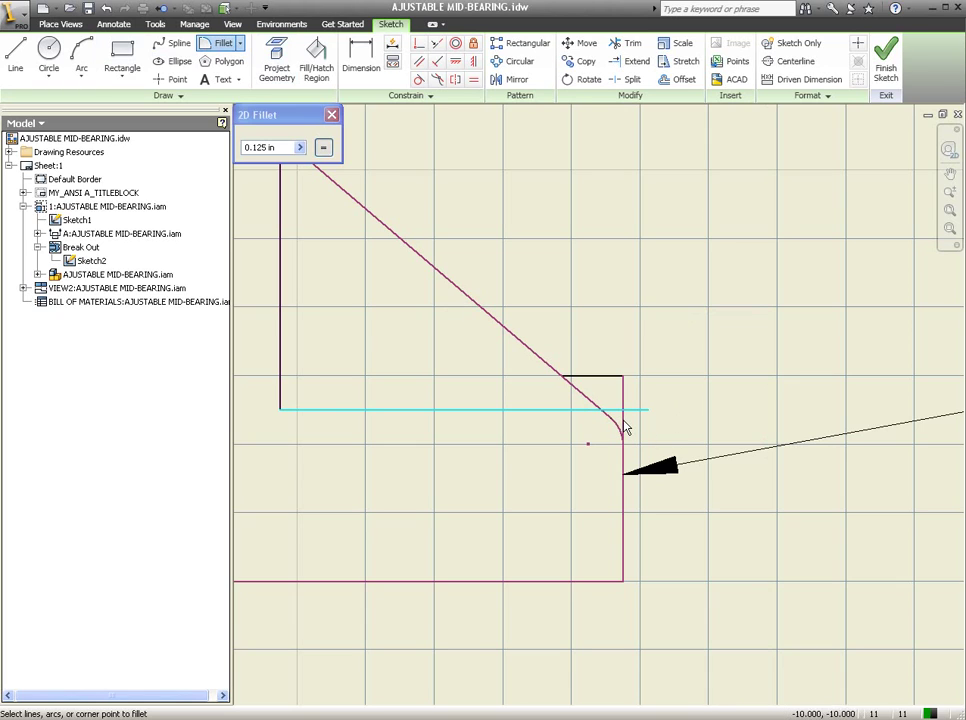
{"action": "left_click", "coordinate": [283, 395]}
{"action": "scroll", "coordinate": [496, 448], "scroll_direction": "down", "scroll_amount": 3}
{"action": "mouse_move", "coordinate": [496, 448]}
{"action": "middle_mouse_down"}
{"action": "mouse_move", "coordinate": [505, 460]}
{"action": "mouse_move", "coordinate": [565, 470]}
{"action": "middle_mouse_up"}
{"action": "scroll", "coordinate": [520, 462], "scroll_direction": "up", "scroll_amount": 2}
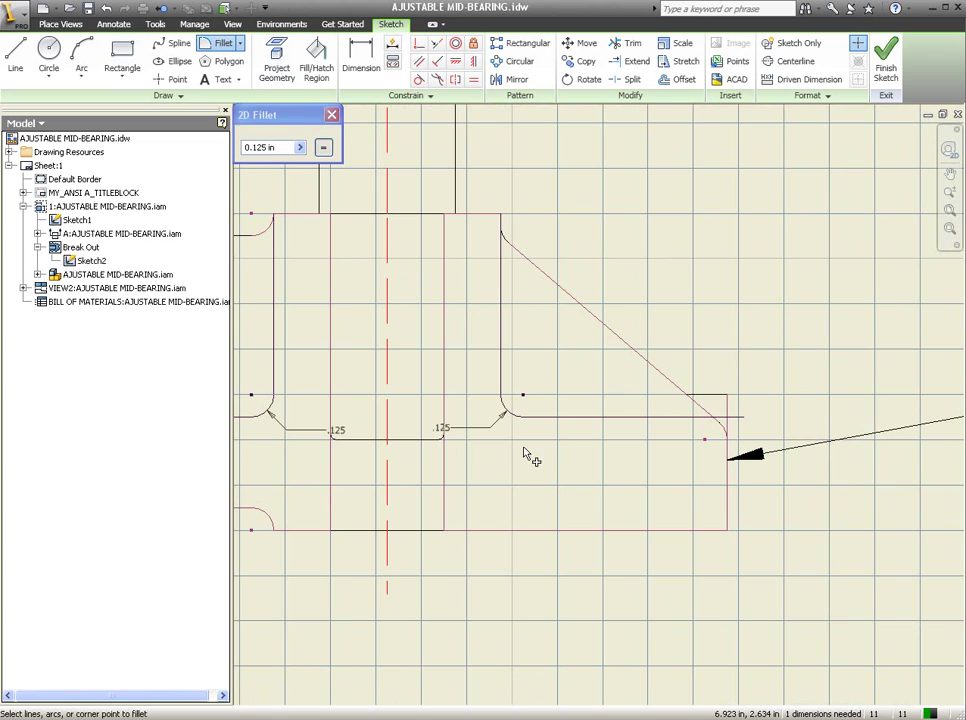
{"action": "right_click", "coordinate": [556, 162]}
{"action": "left_click", "coordinate": [600, 166]}
Drag the overhanging horizontal line end back onto the fillet arc
{"action": "scroll", "coordinate": [796, 440], "scroll_direction": "up", "scroll_amount": 3}
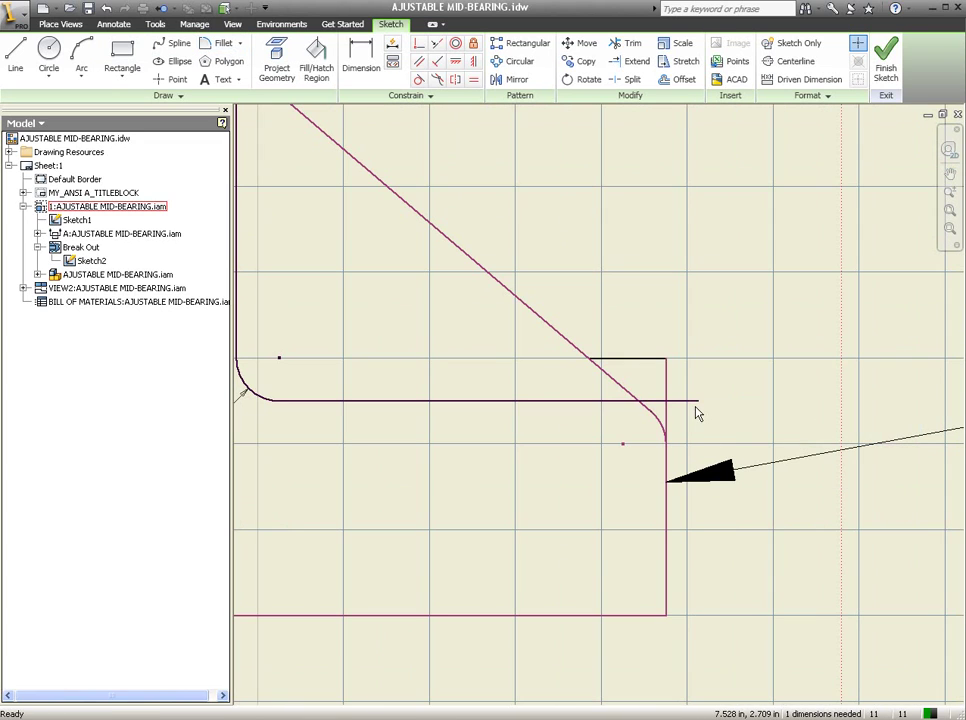
{"action": "left_click_drag", "start_coordinate": [698, 401], "coordinate": [645, 405]}
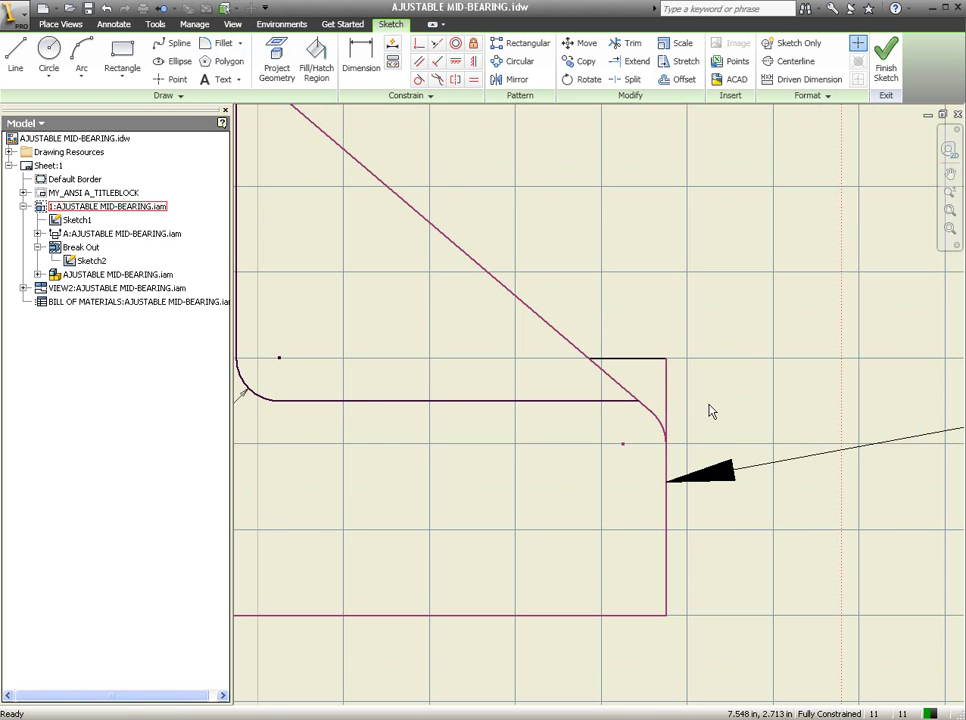
{"action": "scroll", "coordinate": [711, 410], "scroll_direction": "down", "scroll_amount": 2}
{"action": "mouse_move", "coordinate": [731, 401]}
{"action": "middle_mouse_down"}
{"action": "mouse_move", "coordinate": [830, 440]}
{"action": "mouse_move", "coordinate": [813, 338]}
{"action": "mouse_move", "coordinate": [852, 328]}
{"action": "mouse_move", "coordinate": [716, 328]}
{"action": "mouse_move", "coordinate": [837, 328]}
{"action": "middle_mouse_up"}
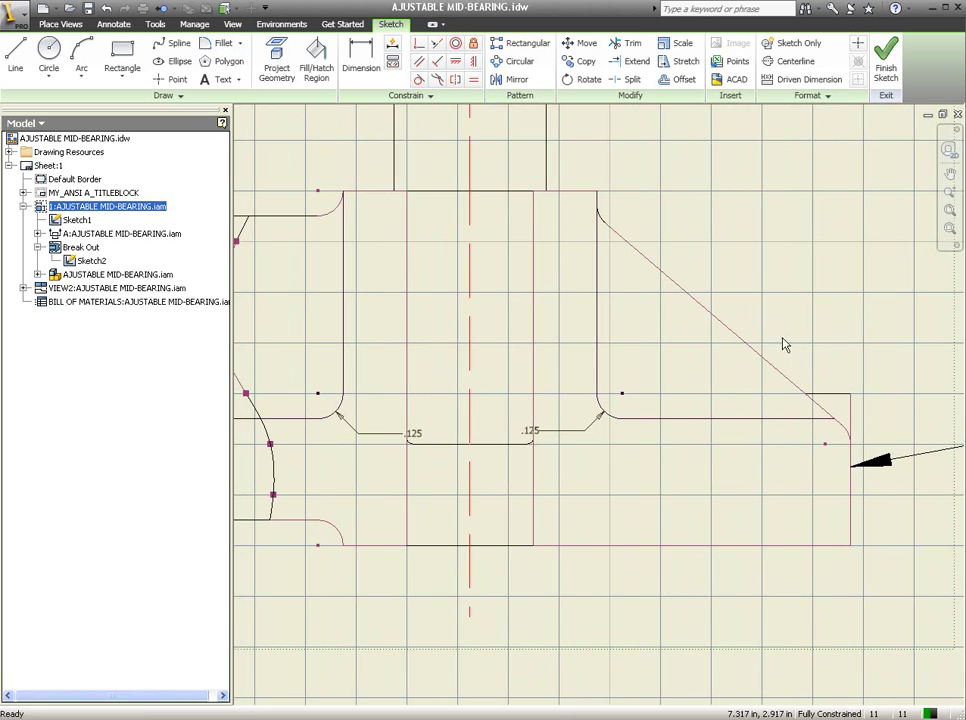
{"action": "middle_click_drag", "start_coordinate": [629, 356], "coordinate": [668, 373]}
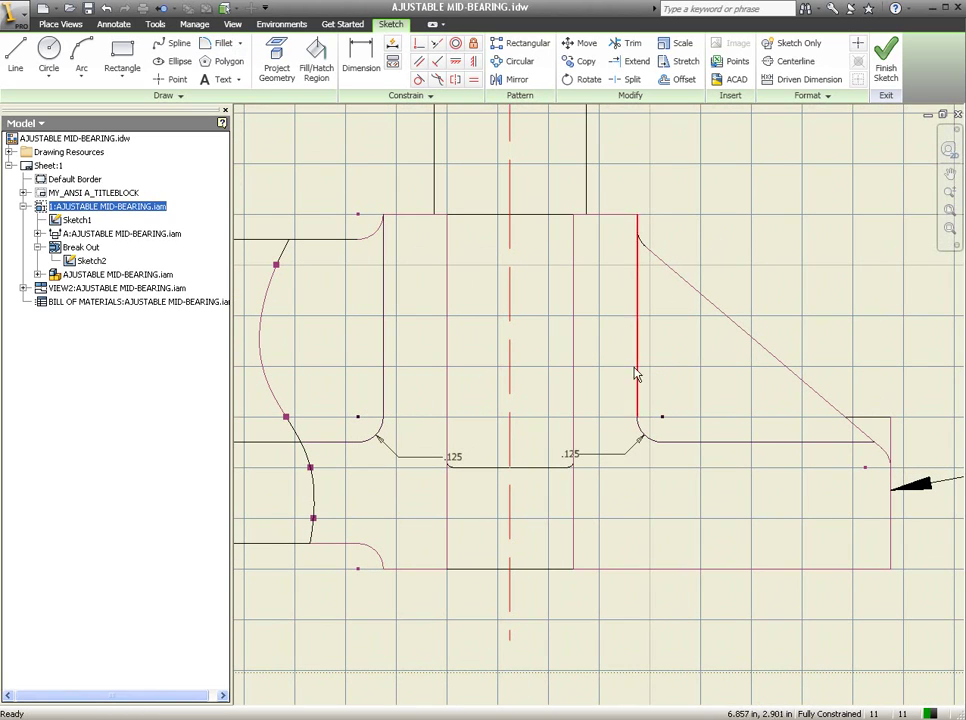
Hatch the L-shaped right-hand region with ANSI 31 at 45° and 1.000 scale
{"action": "left_click", "coordinate": [316, 60]}
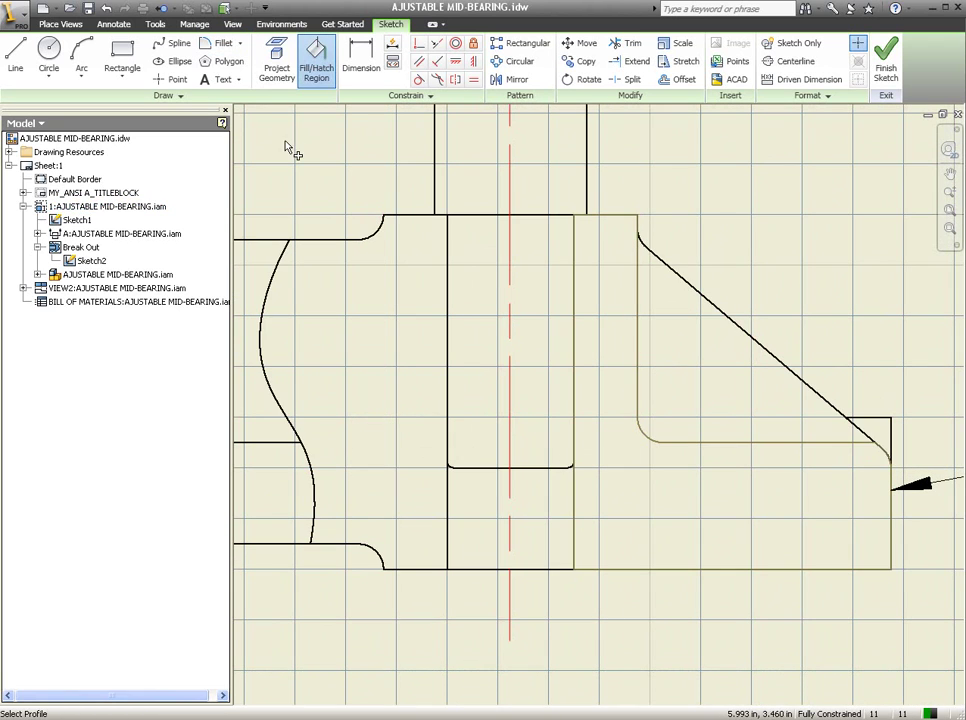
{"action": "left_click", "coordinate": [608, 378]}
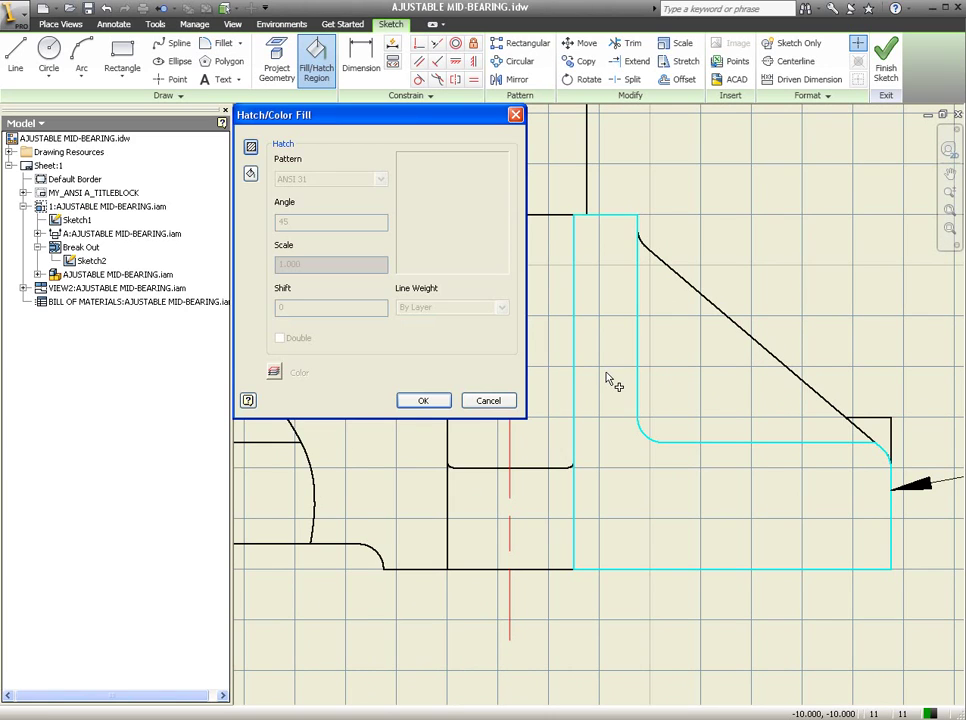
{"action": "left_click", "coordinate": [251, 148]}
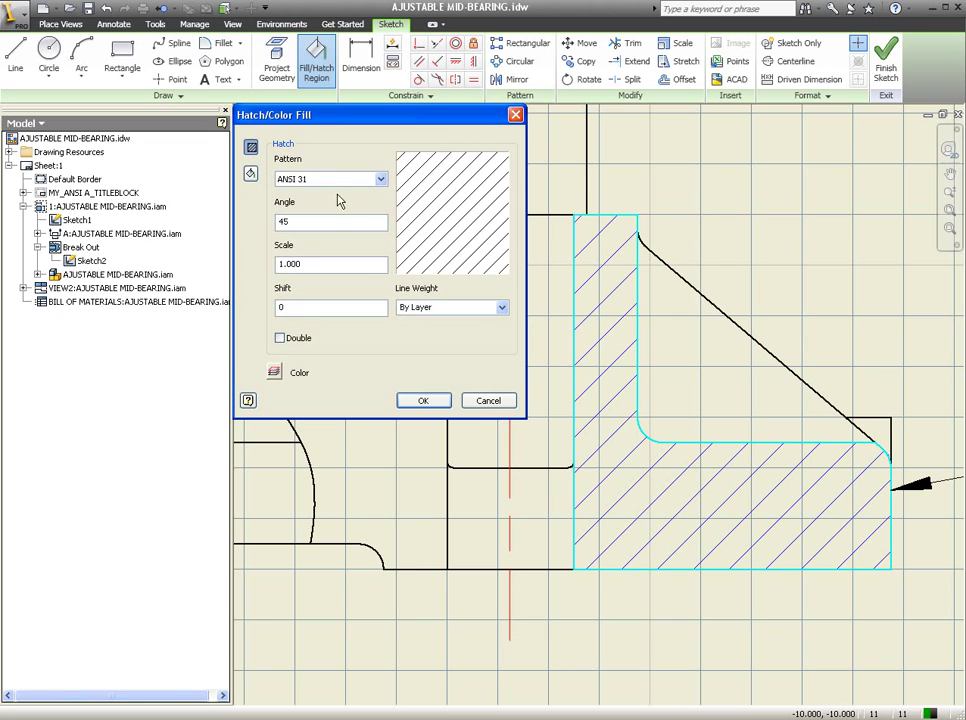
{"action": "left_click", "coordinate": [425, 401]}
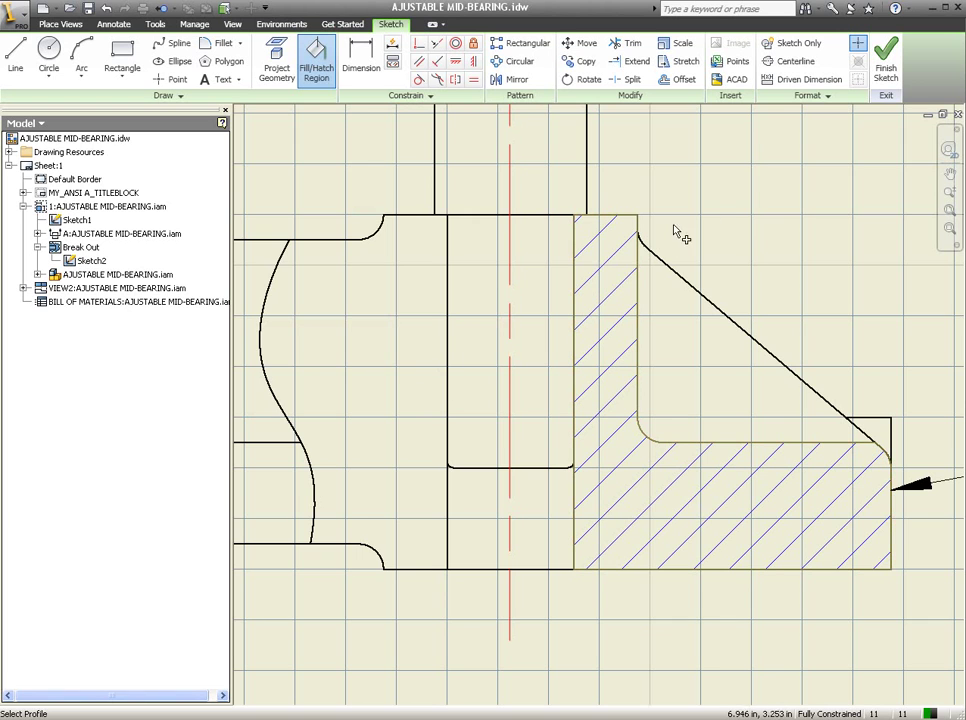
{"action": "middle_click_drag", "start_coordinate": [685, 244], "coordinate": [733, 272]}
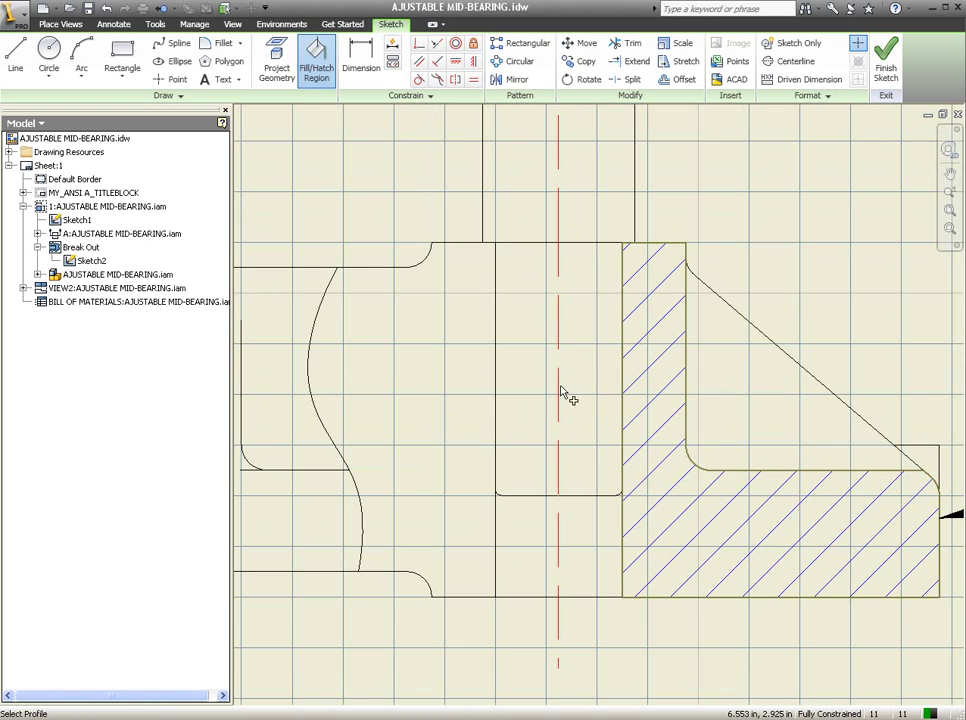
{"action": "middle_click_drag", "start_coordinate": [562, 392], "coordinate": [514, 364]}
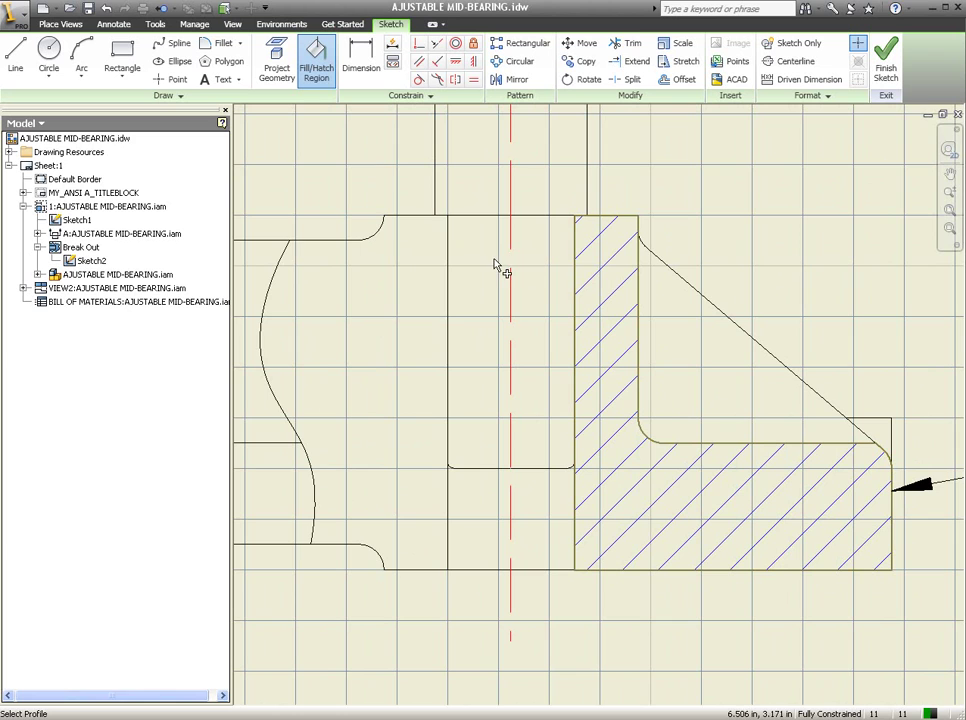
{"action": "middle_click_drag", "start_coordinate": [397, 274], "coordinate": [452, 314]}
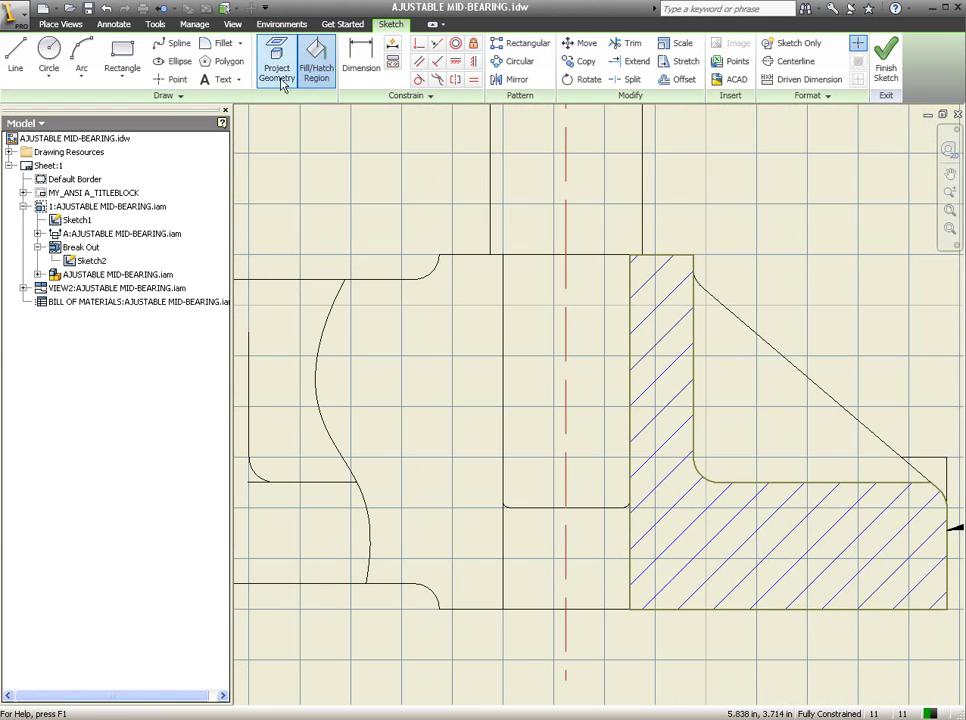
Delete the two stray points on the lower arc of the left profile
{"action": "right_click", "coordinate": [322, 122]}
{"action": "left_click", "coordinate": [358, 170]}
{"action": "left_click_drag", "start_coordinate": [441, 165], "coordinate": [392, 138]}
{"action": "key", "text": "Escape"}
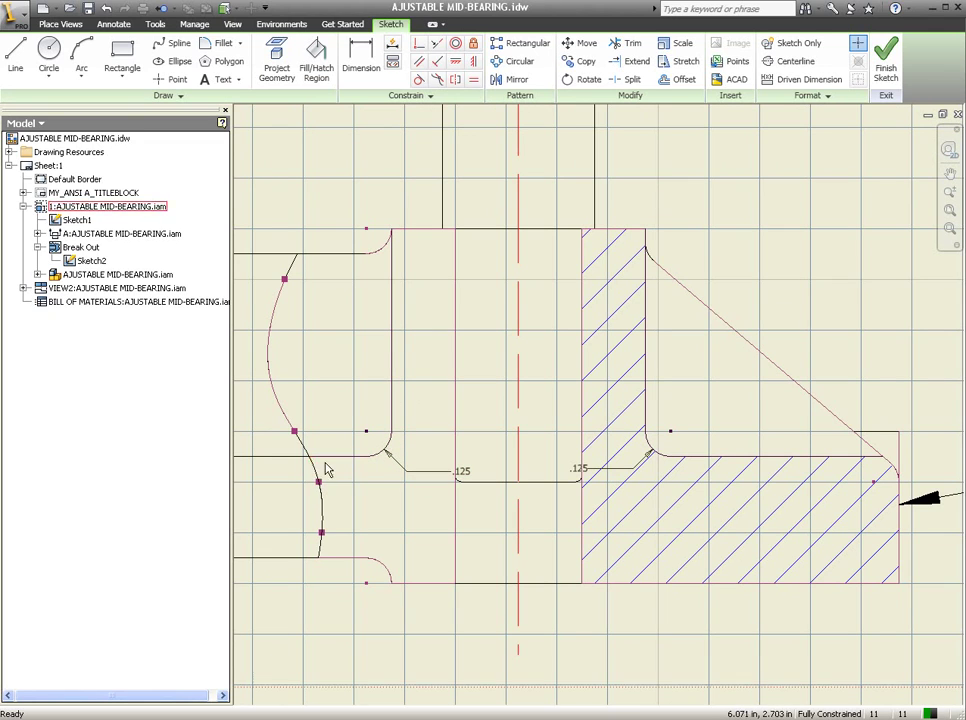
{"action": "middle_click_drag", "start_coordinate": [325, 470], "coordinate": [366, 466]}
{"action": "left_click", "coordinate": [363, 466]}
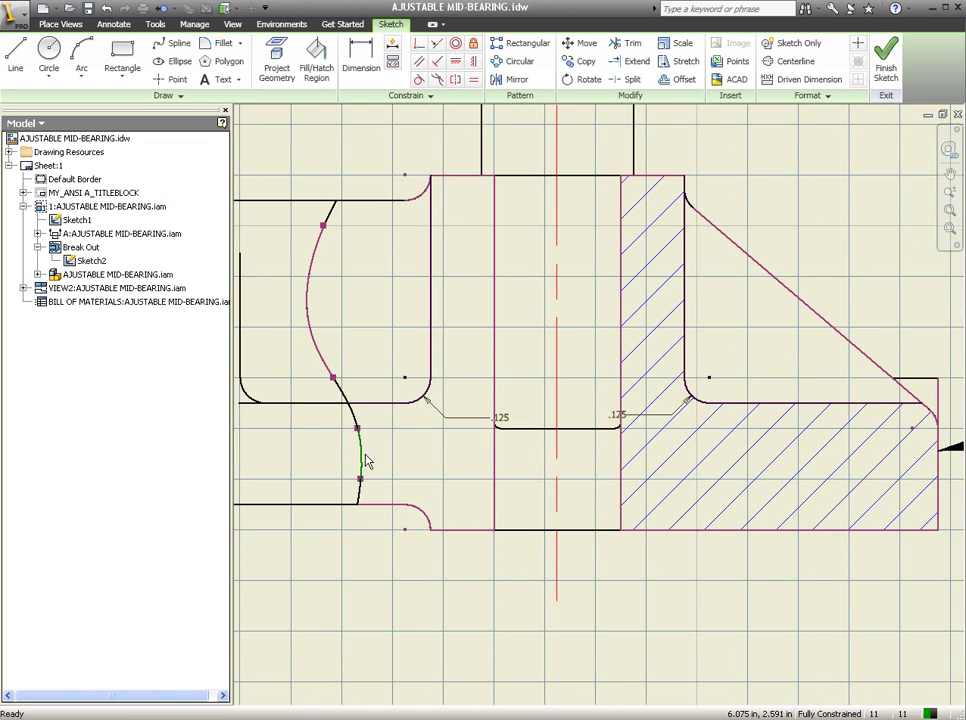
{"action": "right_click", "coordinate": [364, 463]}
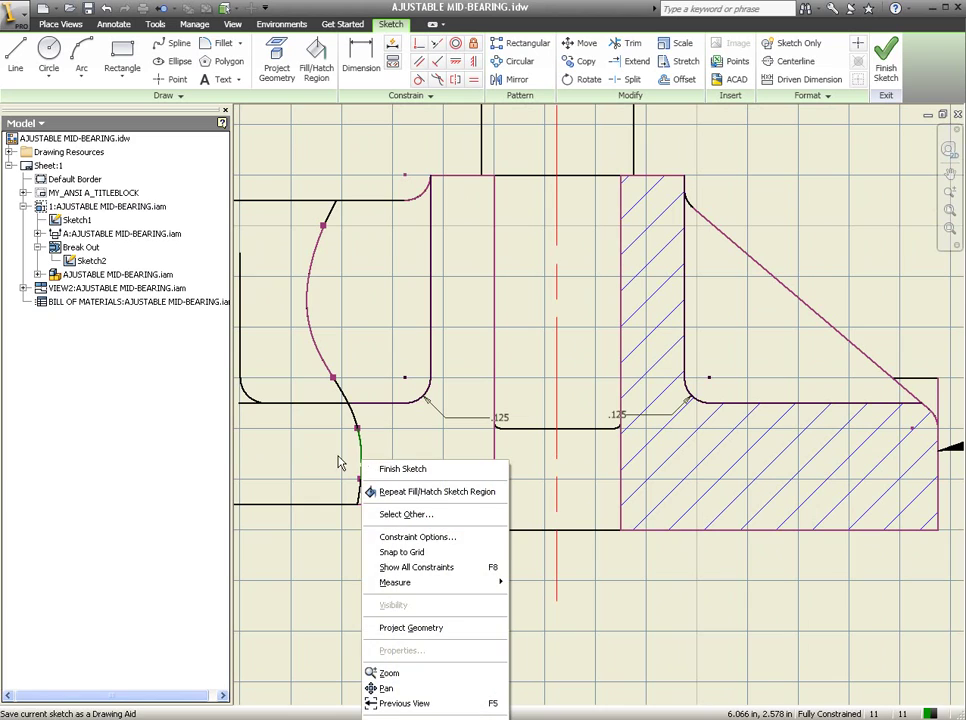
{"action": "left_click", "coordinate": [341, 447]}
{"action": "mouse_move", "coordinate": [328, 405]}
{"action": "left_mouse_down"}
{"action": "mouse_move", "coordinate": [397, 463]}
{"action": "mouse_move", "coordinate": [408, 492]}
{"action": "left_mouse_up"}
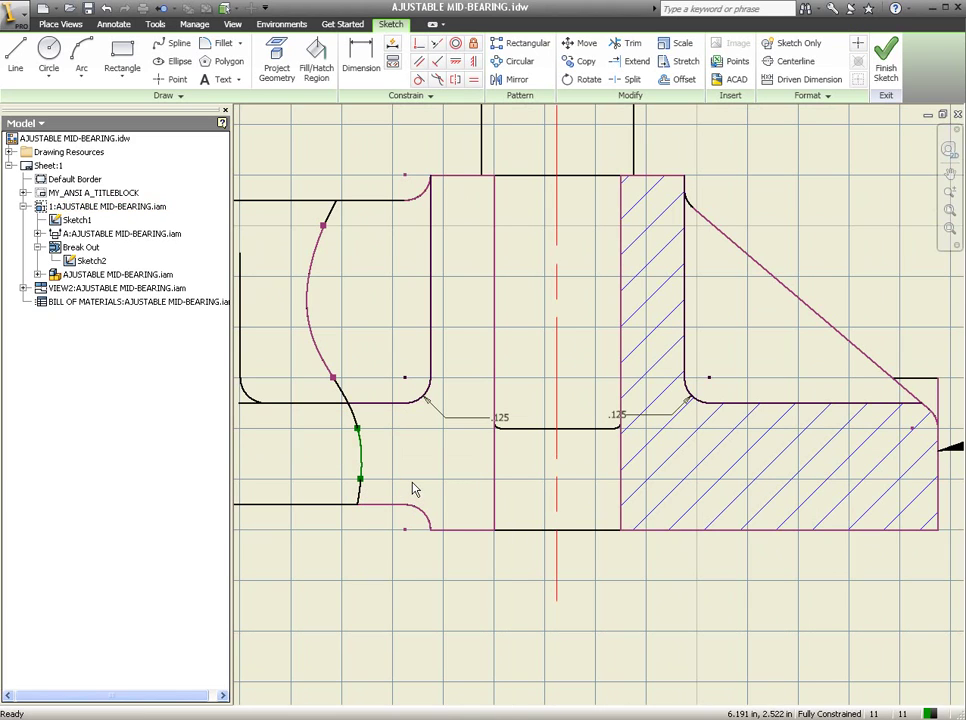
{"action": "key", "text": "Delete"}
{"action": "mouse_move", "coordinate": [331, 388]}
{"action": "left_mouse_down"}
{"action": "mouse_move", "coordinate": [397, 479]}
{"action": "mouse_move", "coordinate": [384, 539]}
{"action": "mouse_move", "coordinate": [364, 545]}
{"action": "left_mouse_up"}
{"action": "left_click", "coordinate": [371, 438]}
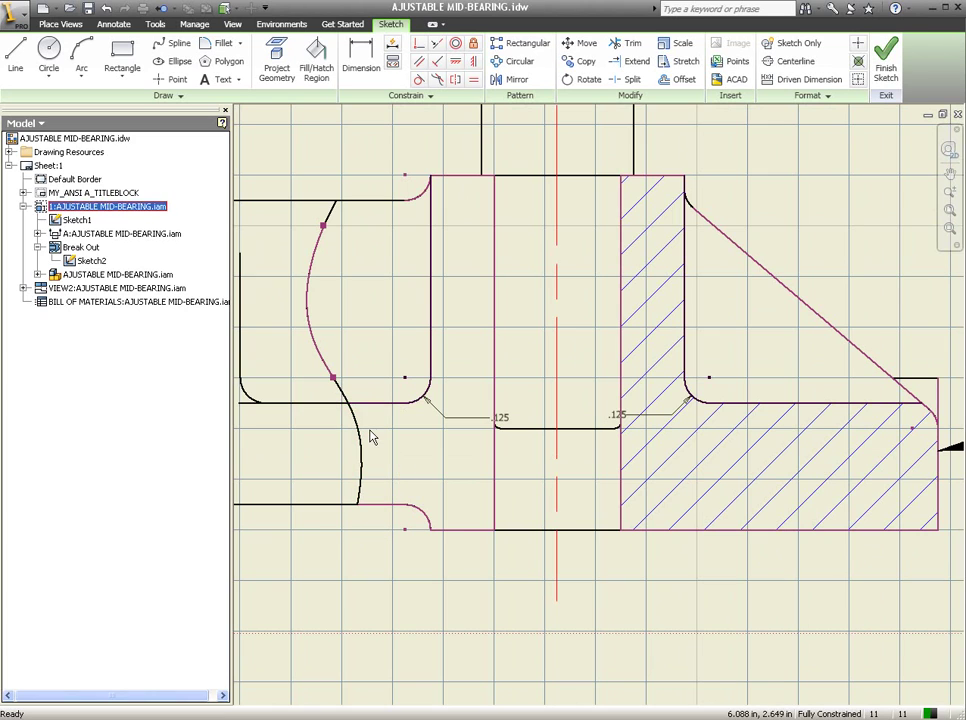
Project the selected lower and upper left arcs into the sketch, dismissing the warning
{"action": "scroll", "coordinate": [371, 438], "scroll_direction": "down", "scroll_amount": 3}
{"action": "left_click", "coordinate": [350, 438]}
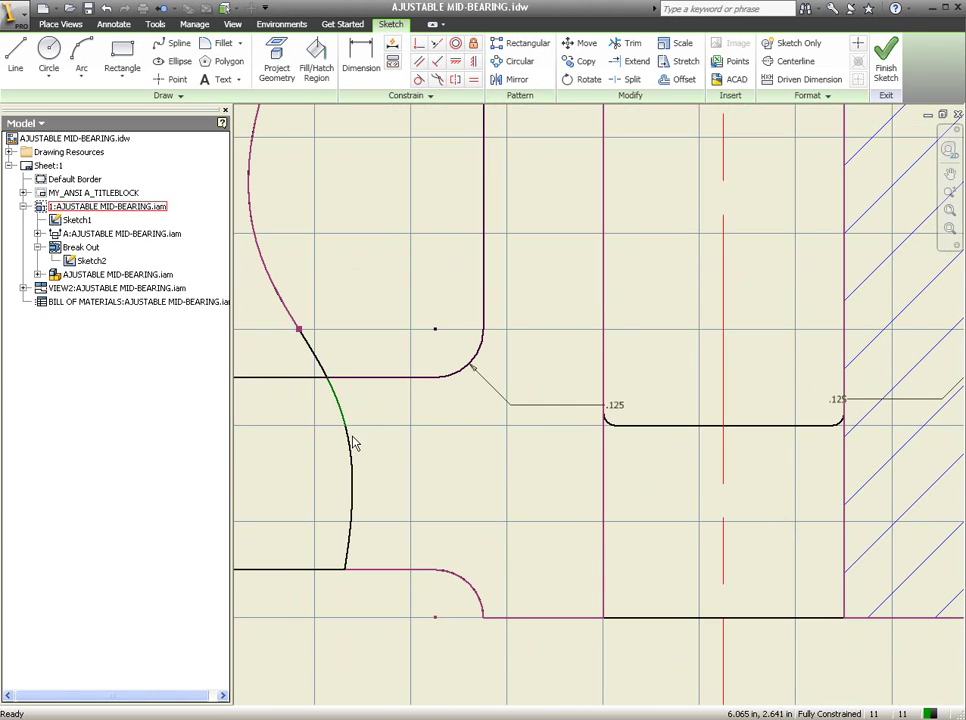
{"action": "left_click_drag", "start_coordinate": [291, 369], "coordinate": [376, 597]}
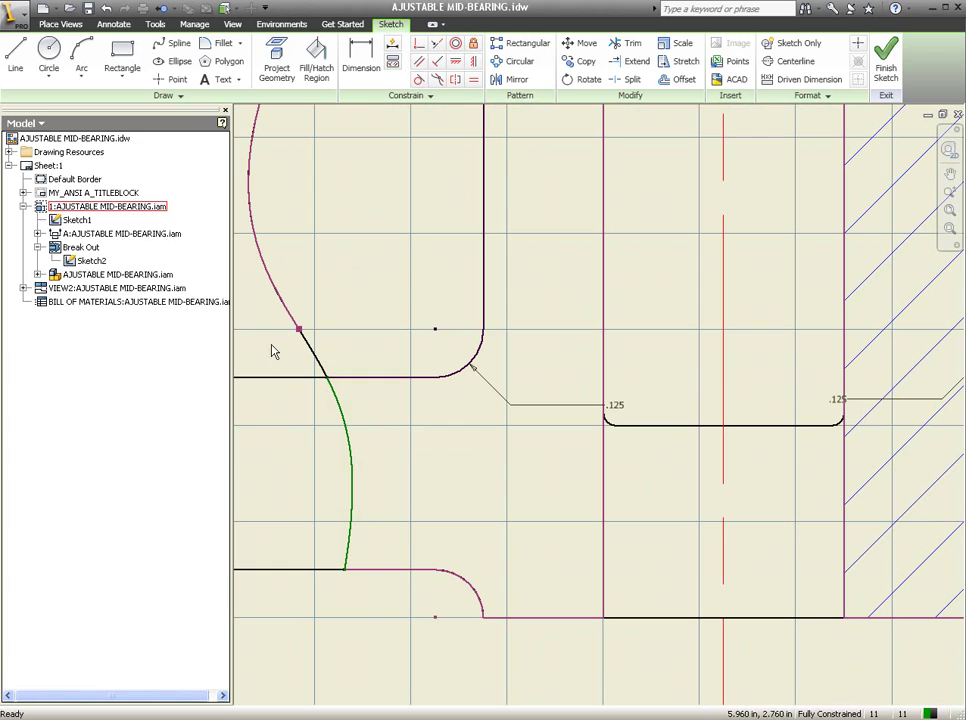
{"action": "left_click", "coordinate": [277, 62]}
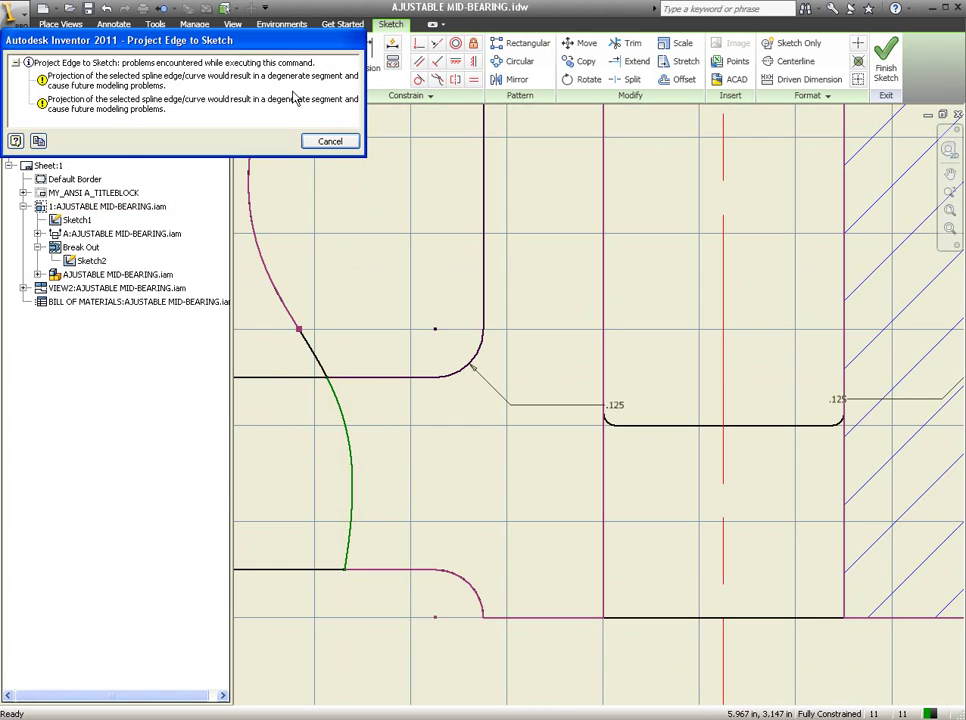
{"action": "left_click", "coordinate": [322, 144]}
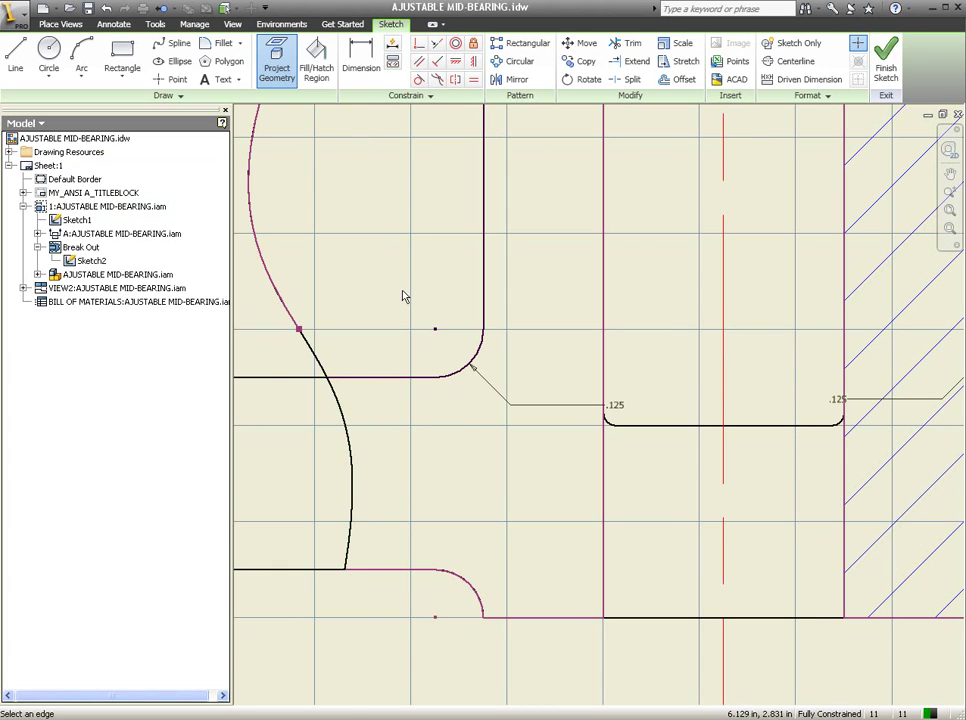
{"action": "scroll", "coordinate": [403, 296], "scroll_direction": "down", "scroll_amount": 2}
{"action": "left_click_drag", "start_coordinate": [295, 205], "coordinate": [420, 415]}
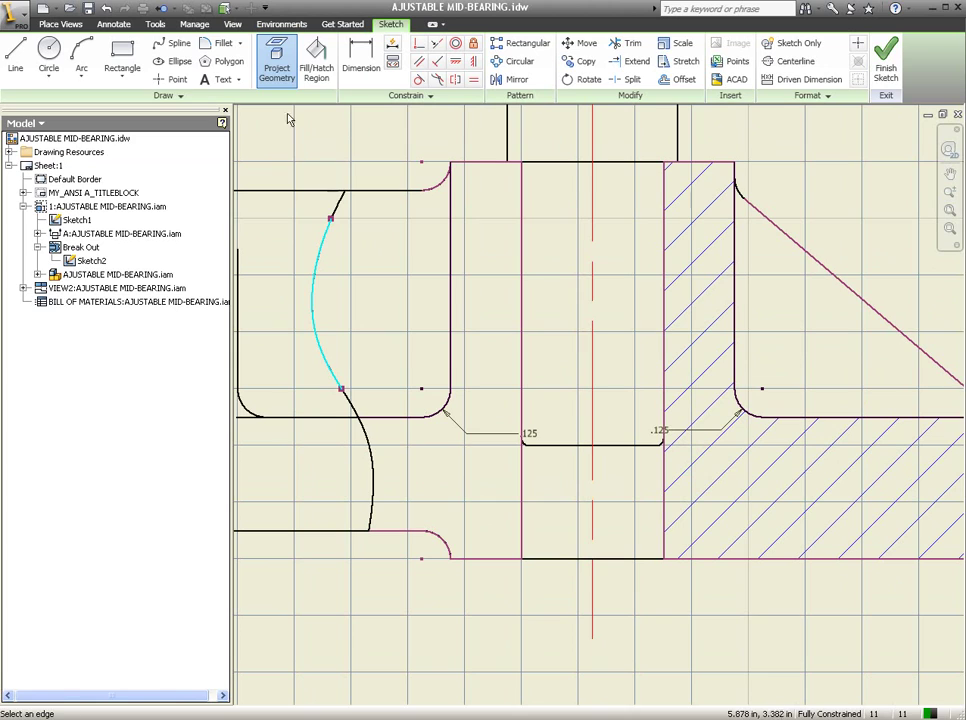
{"action": "left_click", "coordinate": [283, 90]}
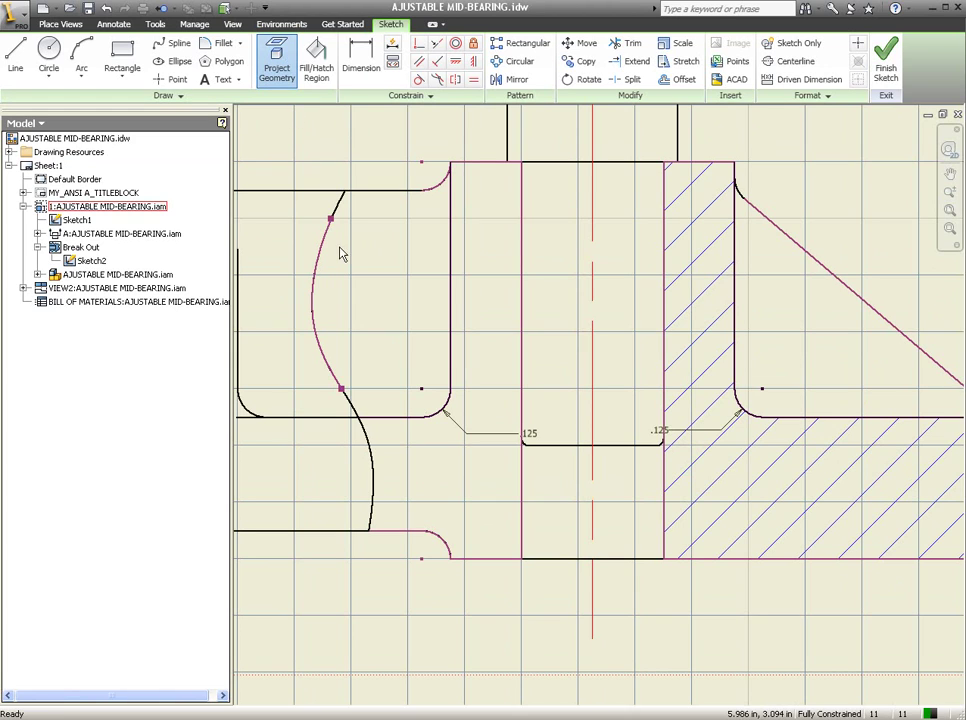
{"action": "left_click_drag", "start_coordinate": [283, 213], "coordinate": [421, 408]}
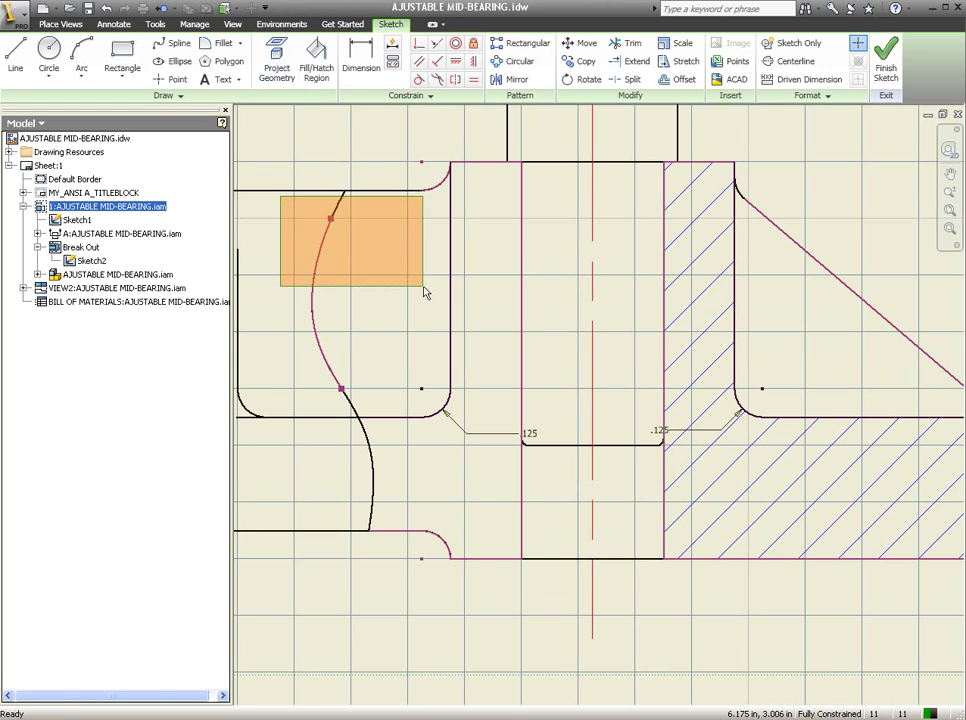
{"action": "left_click", "coordinate": [413, 362]}
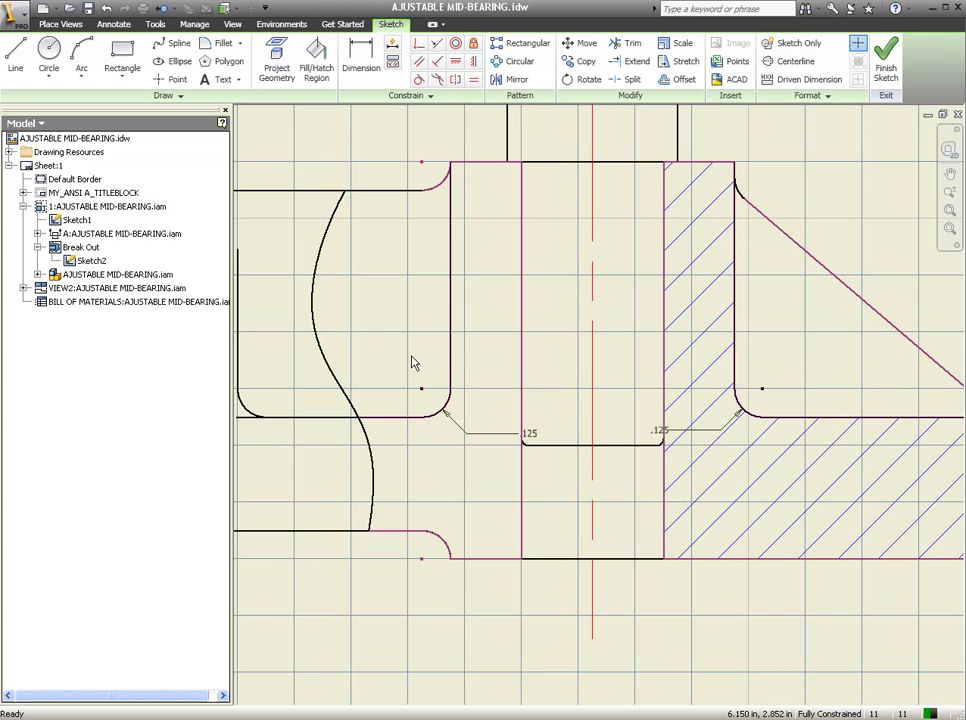
{"action": "middle_click_drag", "start_coordinate": [371, 351], "coordinate": [351, 290]}
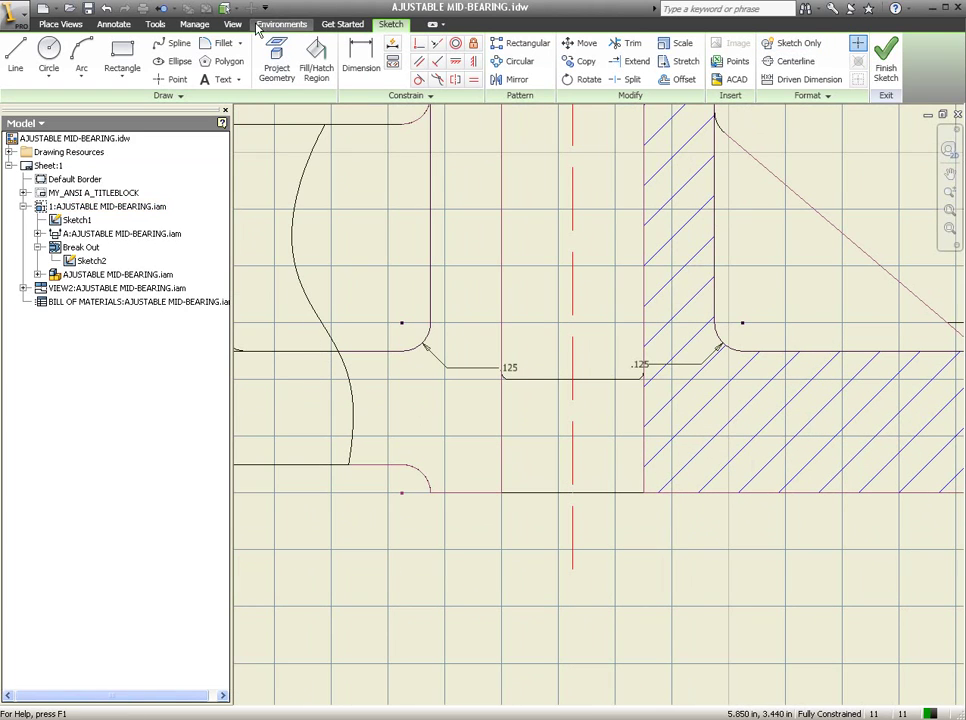
Project the short arc on the lower-left spline edge, dismissing the projection errors
{"action": "left_click", "coordinate": [281, 48]}
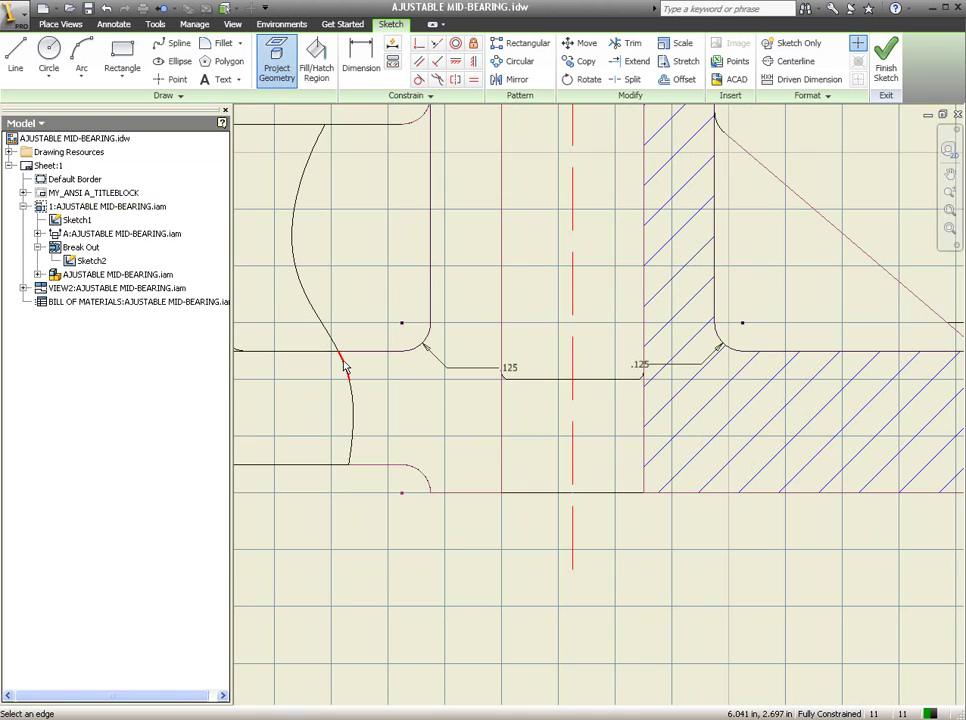
{"action": "left_click", "coordinate": [343, 362]}
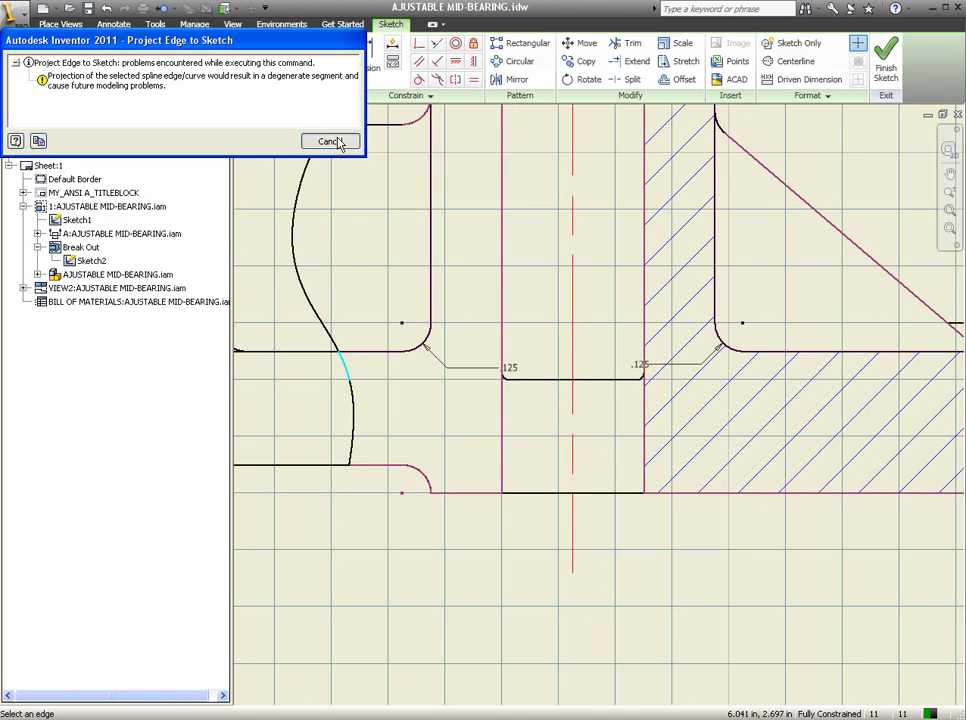
{"action": "left_click", "coordinate": [330, 141]}
{"action": "left_click", "coordinate": [357, 402]}
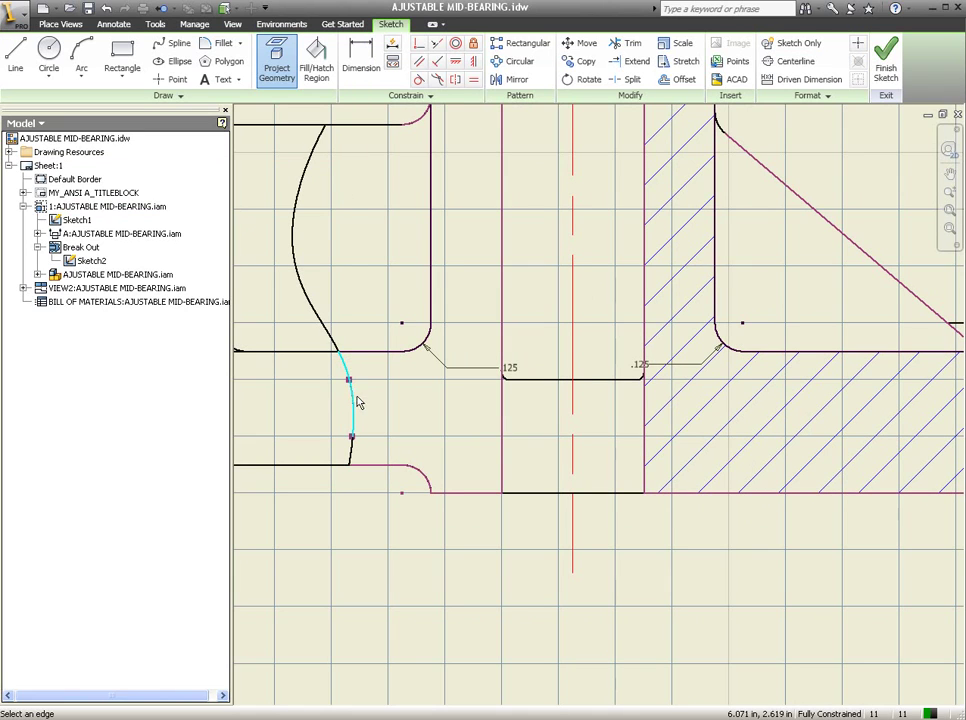
{"action": "left_click", "coordinate": [355, 461]}
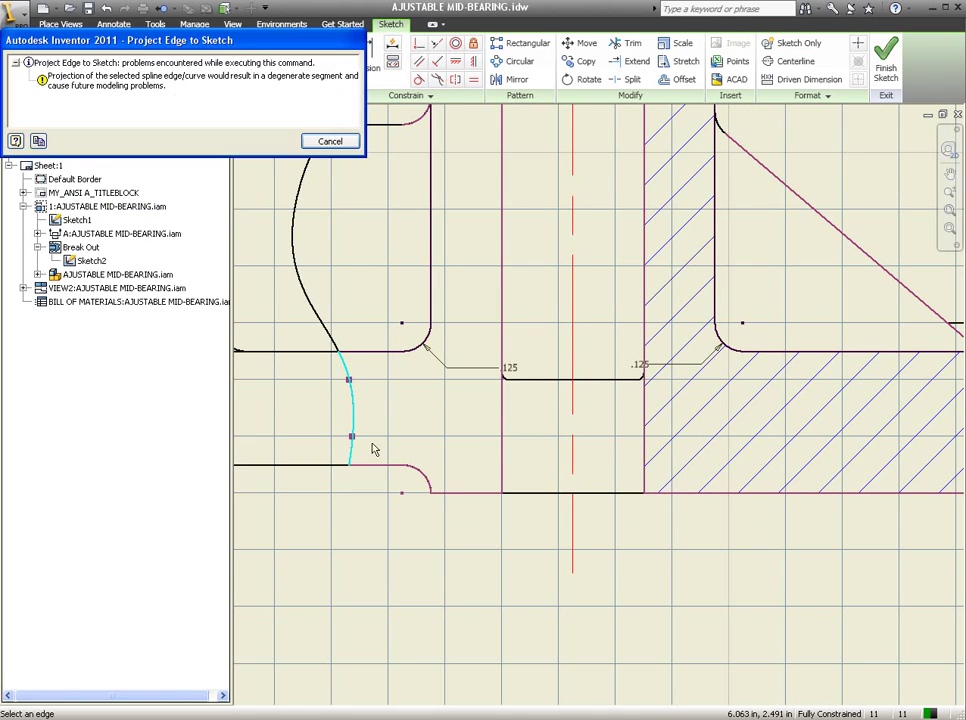
{"action": "left_click", "coordinate": [325, 145]}
{"action": "right_click", "coordinate": [371, 224]}
{"action": "left_click", "coordinate": [391, 231]}
{"action": "middle_click_drag", "start_coordinate": [377, 247], "coordinate": [344, 349]}
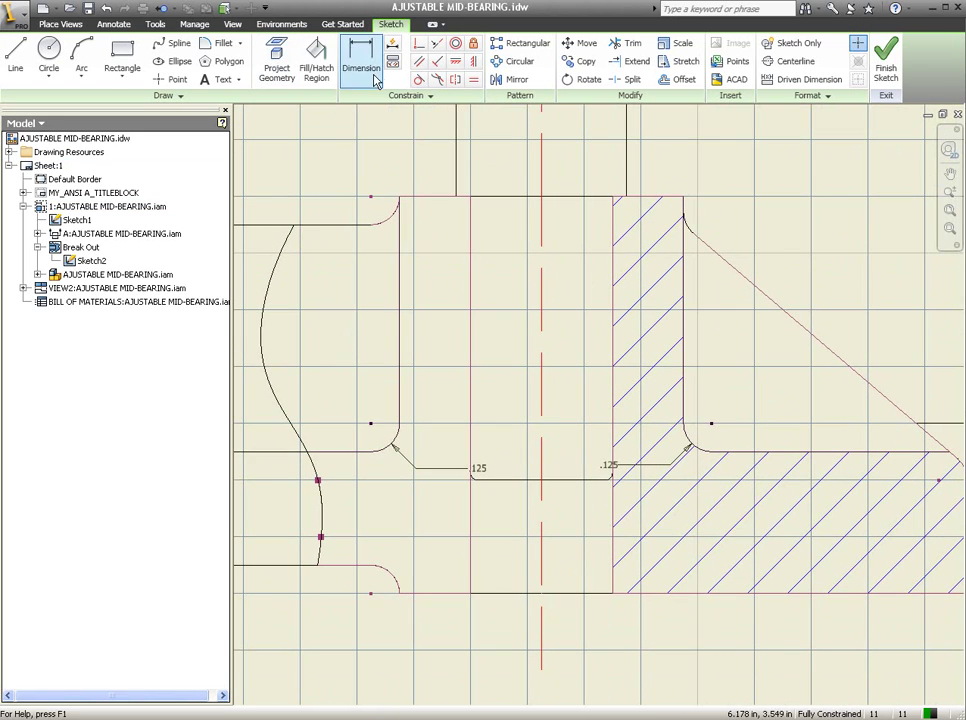
Draw a spline from the lower line endpoint up the curve to the upper corner
{"action": "left_click", "coordinate": [315, 64]}
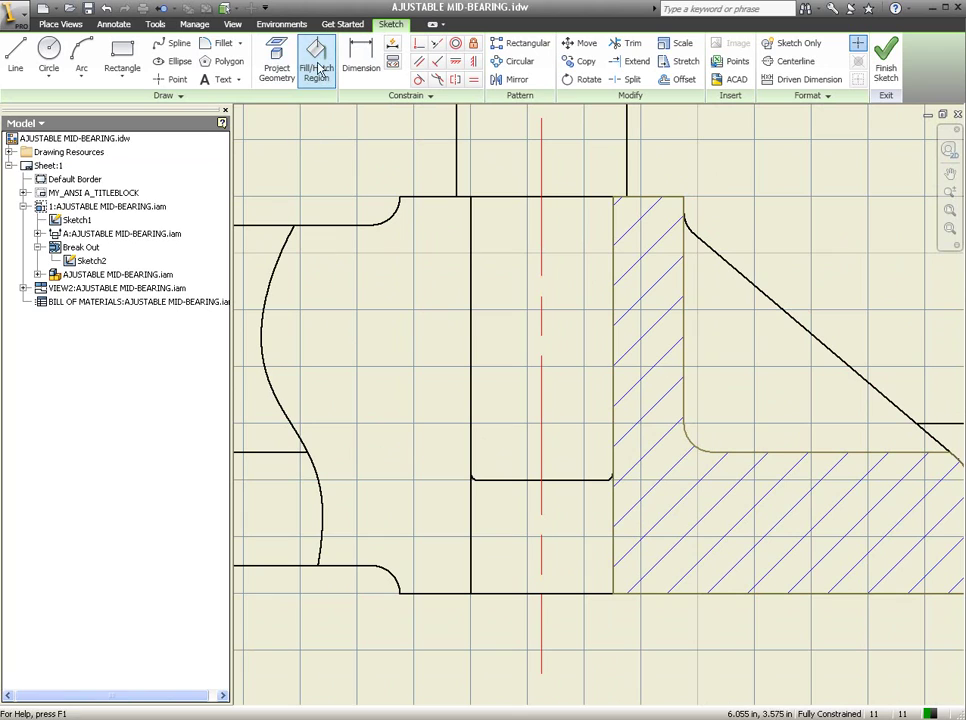
{"action": "left_click", "coordinate": [278, 66]}
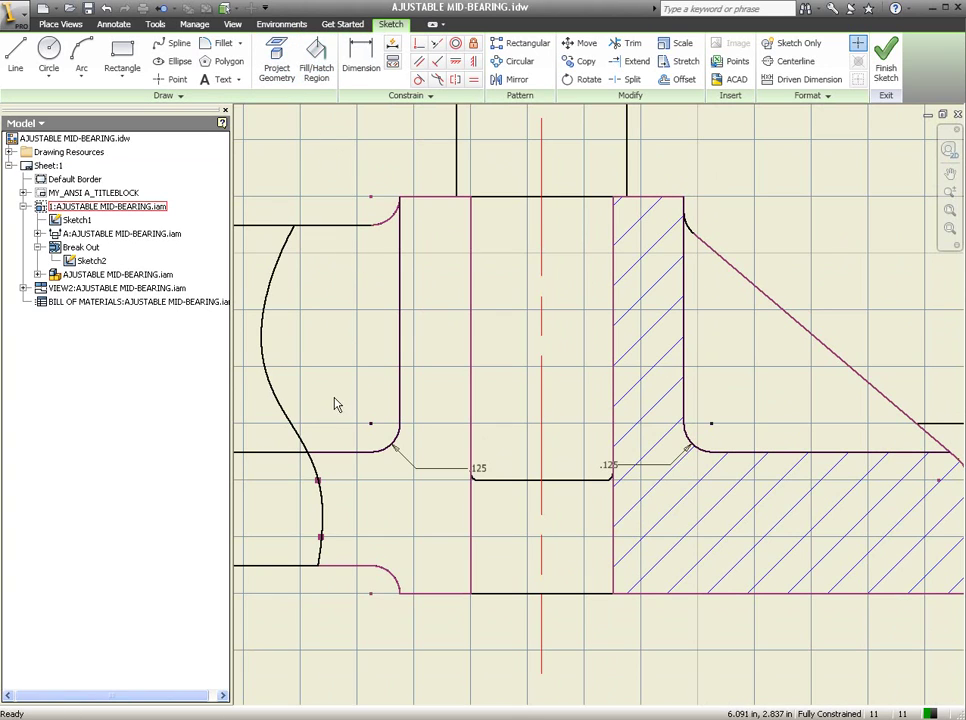
{"action": "left_click", "coordinate": [172, 44]}
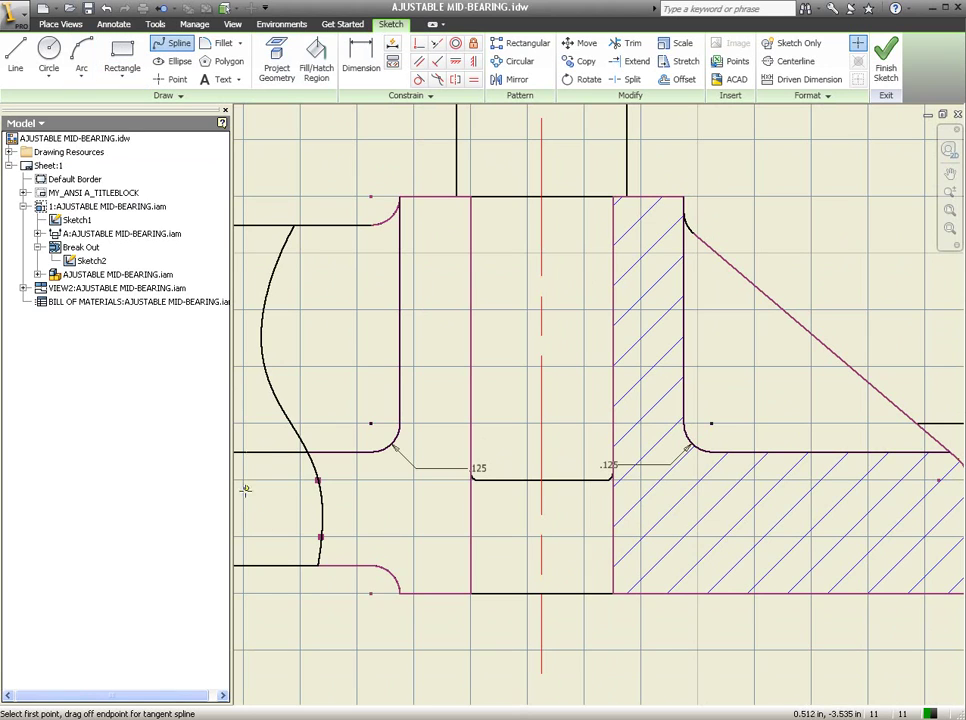
{"action": "left_click", "coordinate": [318, 565]}
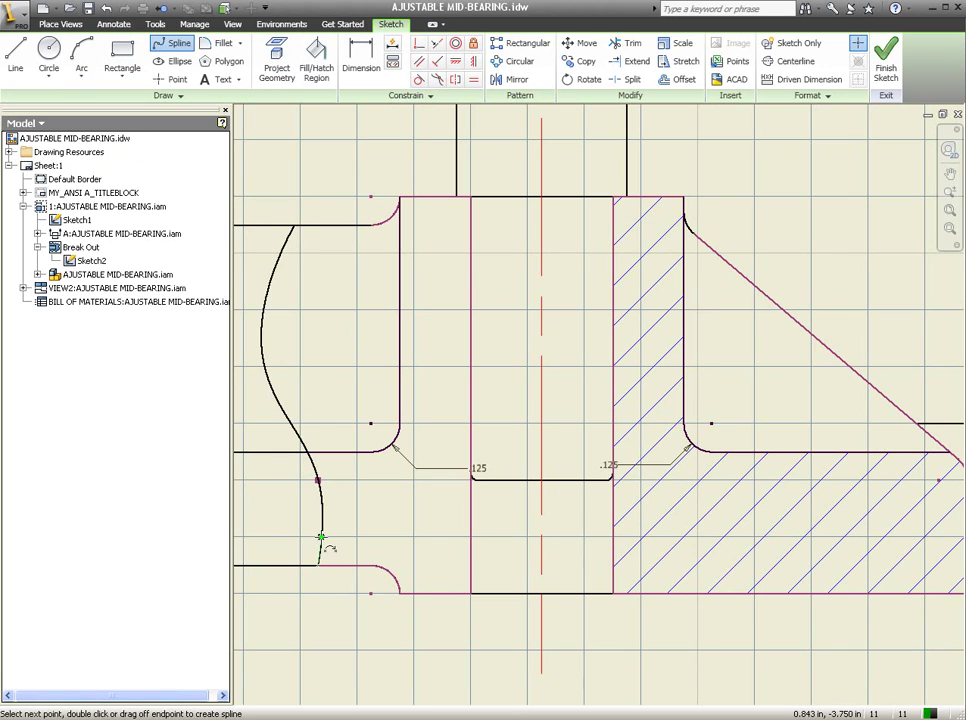
{"action": "left_click", "coordinate": [320, 537]}
{"action": "left_click", "coordinate": [306, 452]}
{"action": "key", "text": "Escape"}
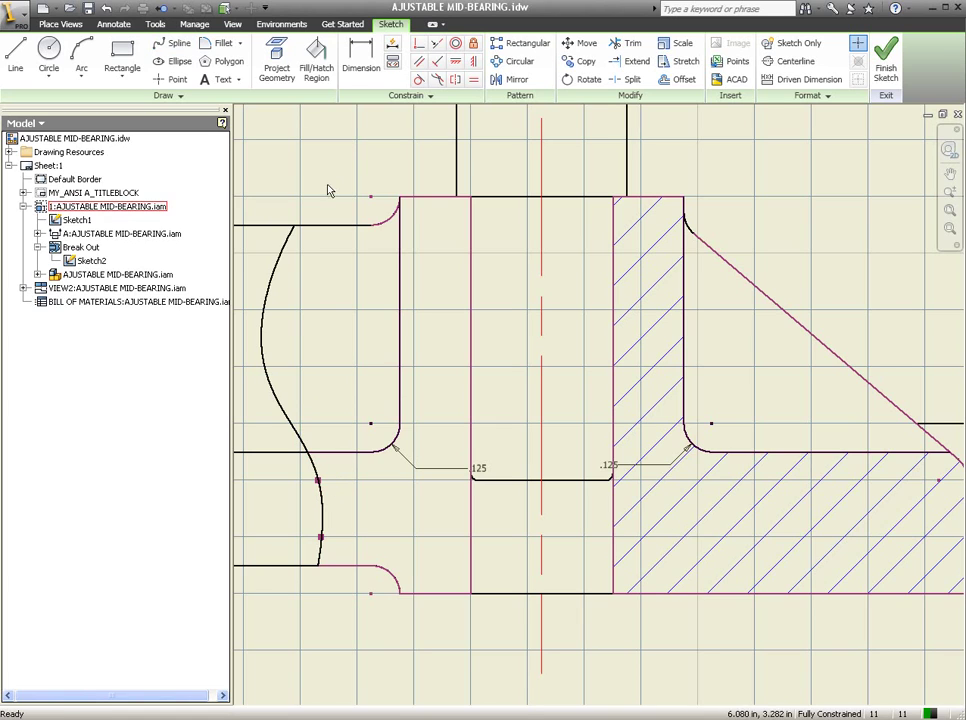
Draw a second spline from the lower endpoint to close the break-line boundary
{"action": "left_click", "coordinate": [316, 62]}
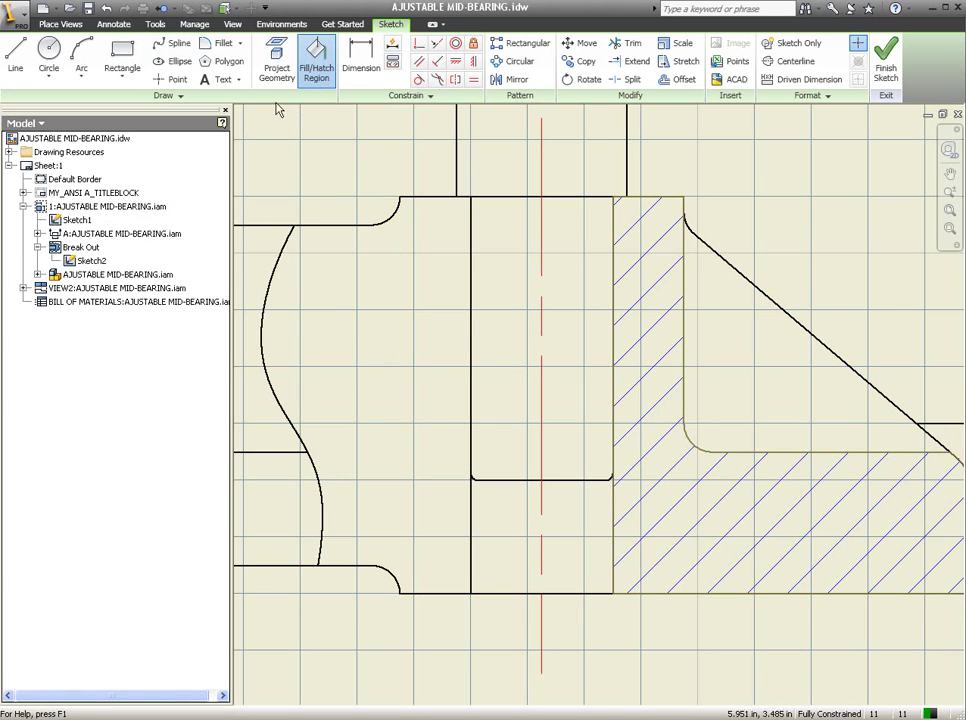
{"action": "right_click", "coordinate": [324, 132]}
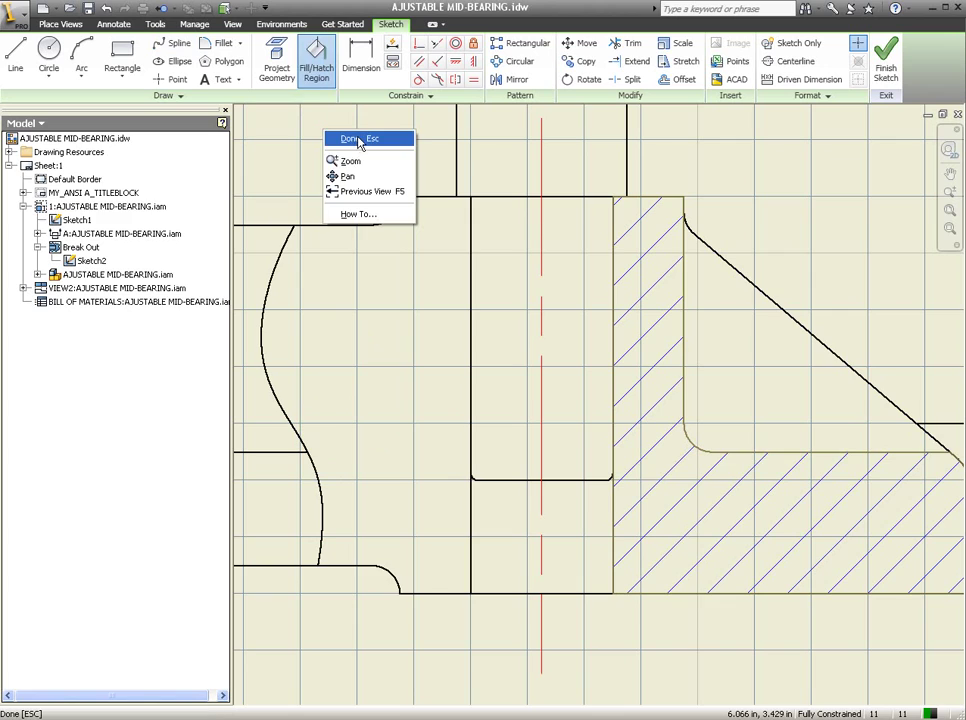
{"action": "left_click", "coordinate": [359, 140]}
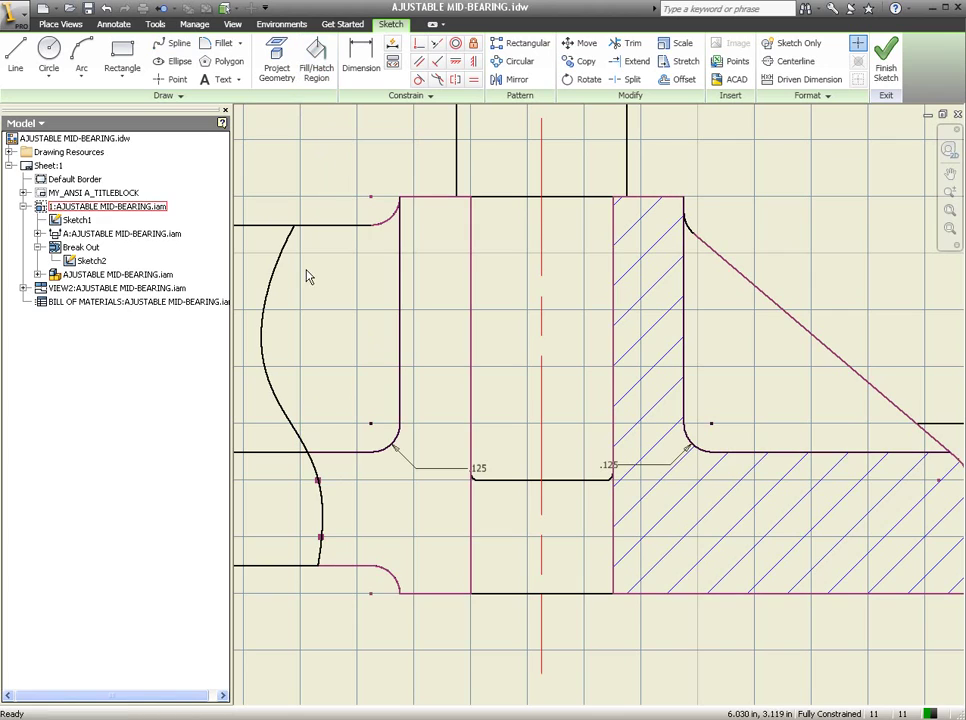
{"action": "left_click", "coordinate": [168, 45]}
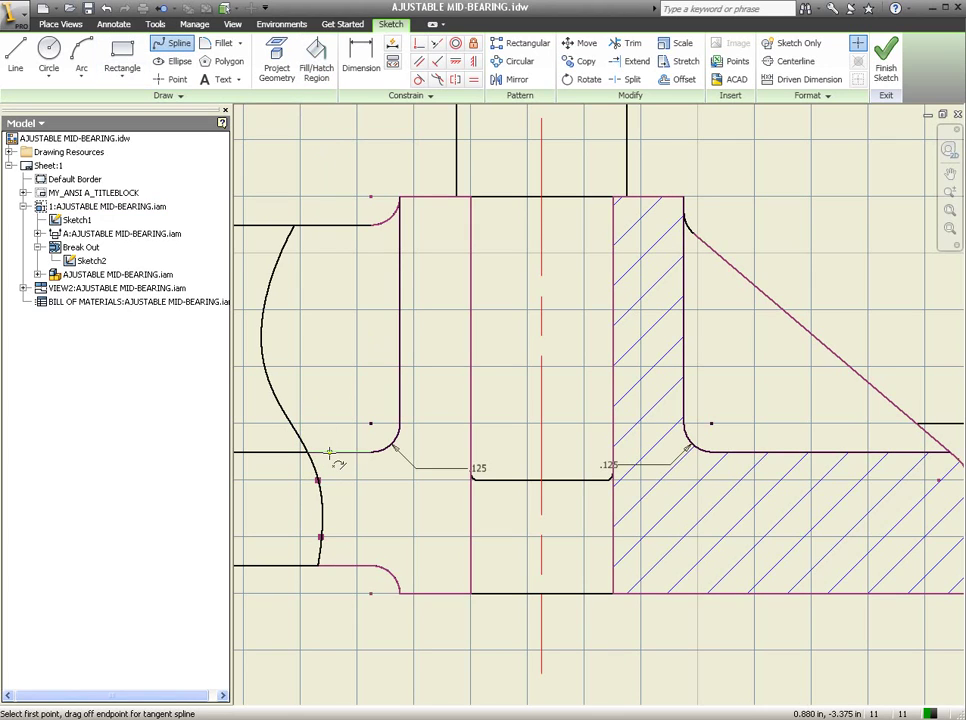
{"action": "left_click", "coordinate": [317, 566]}
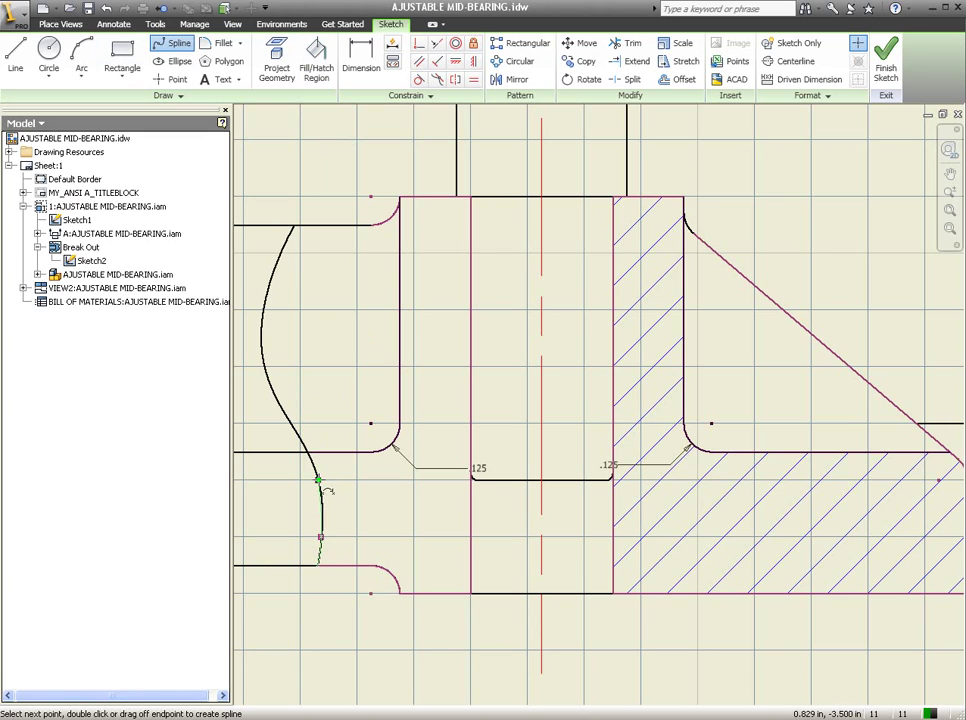
{"action": "right_click", "coordinate": [302, 376]}
{"action": "left_click", "coordinate": [333, 385]}
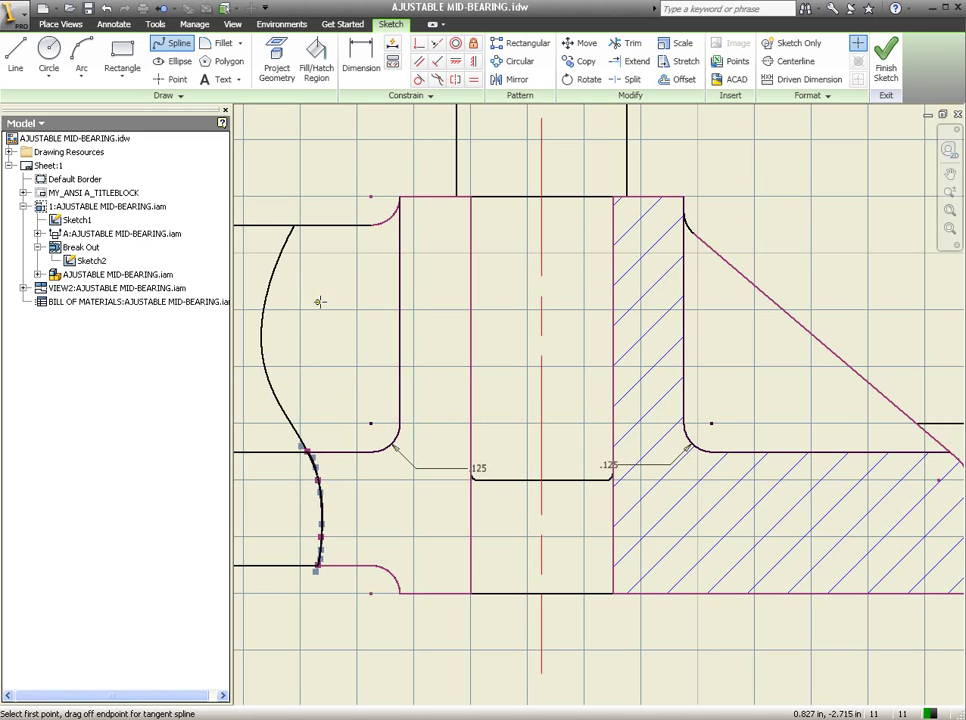
{"action": "right_click", "coordinate": [321, 262]}
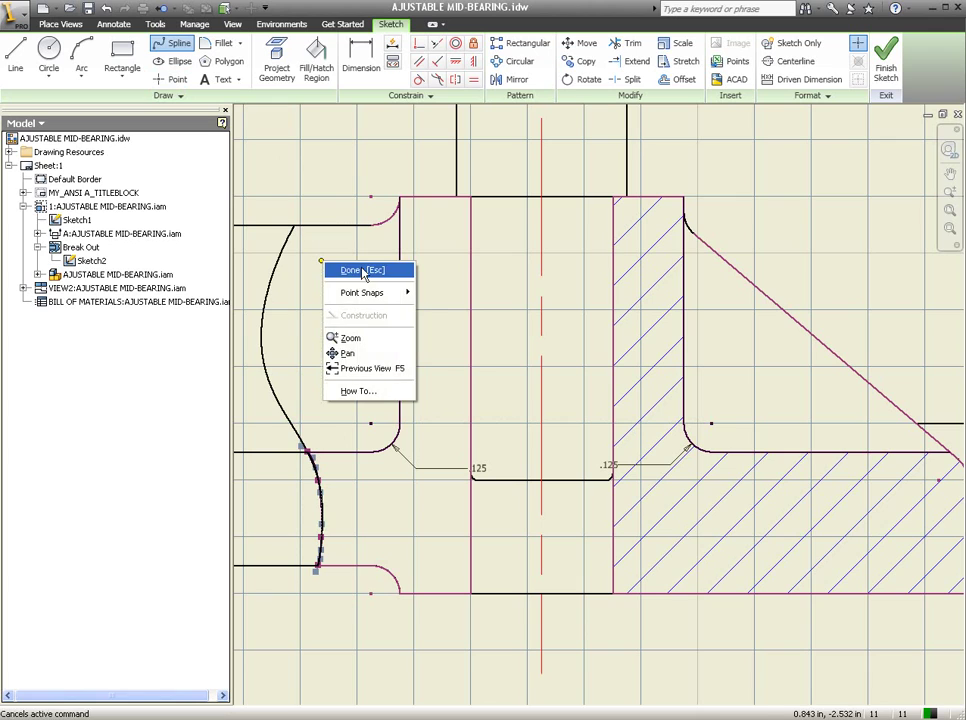
{"action": "left_click", "coordinate": [362, 271]}
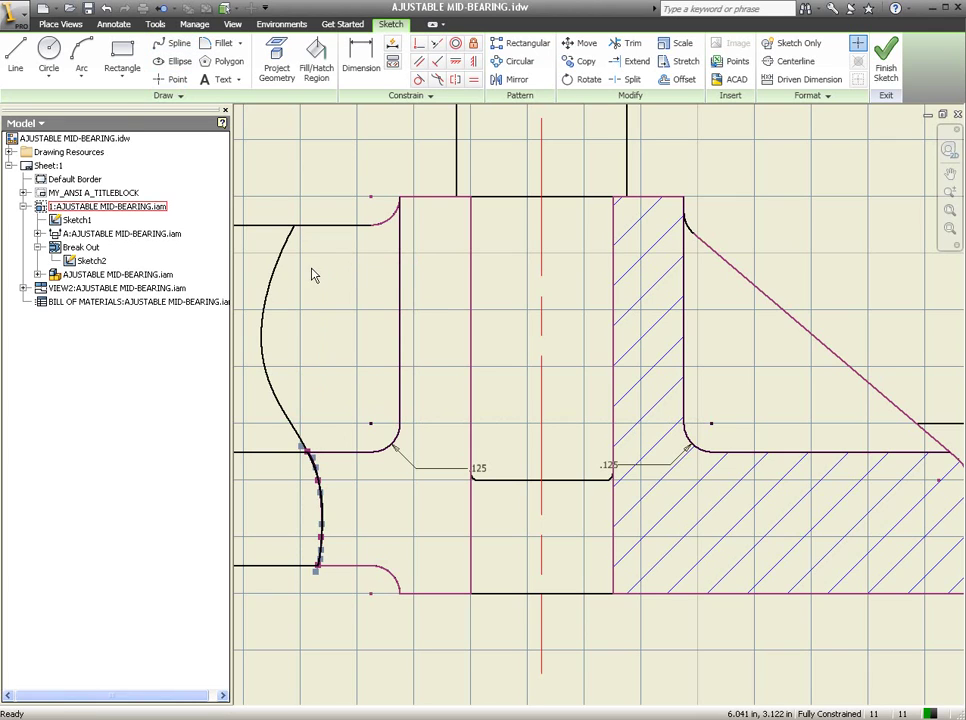
Fill the closed region between the left spline and the bore with ANSI 31 hatch at 45°
{"action": "left_click", "coordinate": [318, 62]}
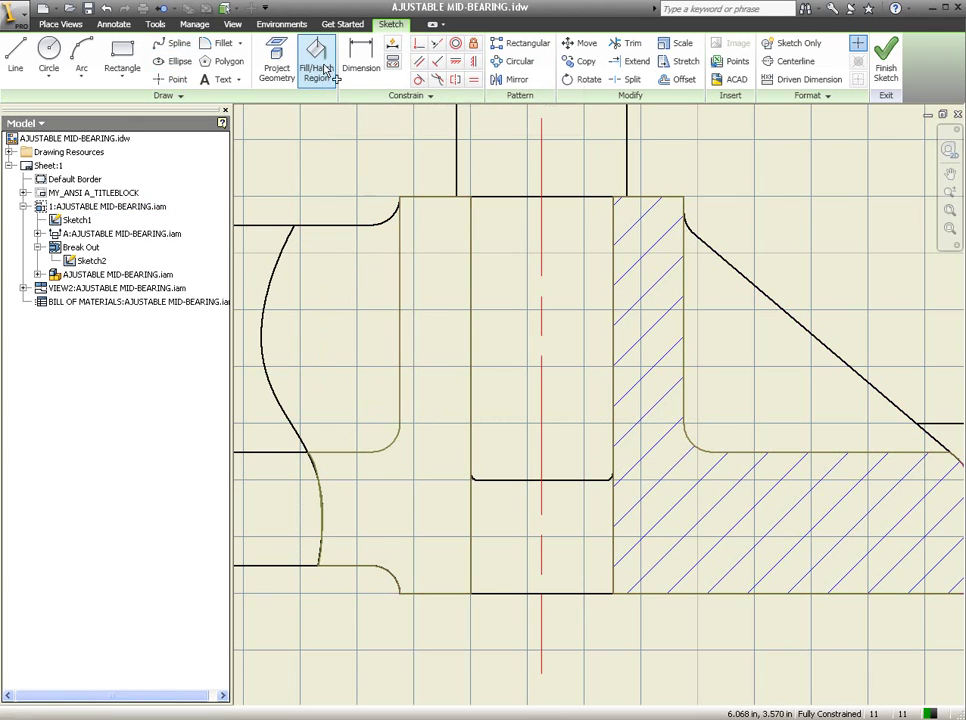
{"action": "left_click", "coordinate": [420, 459]}
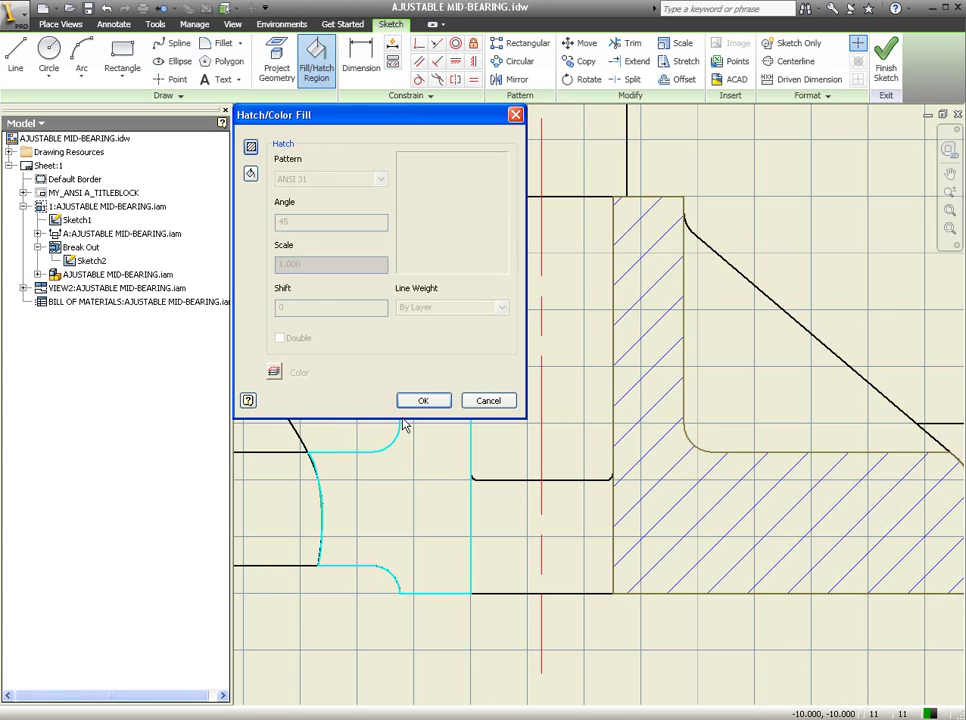
{"action": "left_click", "coordinate": [251, 148]}
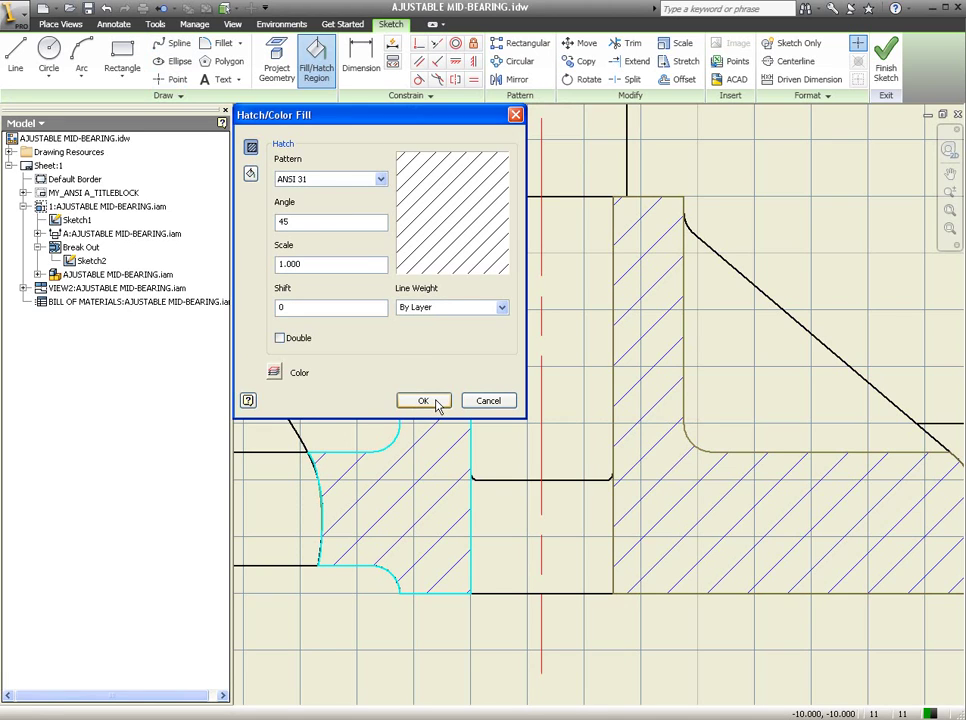
{"action": "left_click", "coordinate": [423, 400]}
{"action": "scroll", "coordinate": [352, 367], "scroll_direction": "down", "scroll_amount": 2}
{"action": "scroll", "coordinate": [352, 367], "scroll_direction": "down", "scroll_amount": 2}
{"action": "mouse_move", "coordinate": [610, 321]}
{"action": "middle_mouse_down"}
{"action": "mouse_move", "coordinate": [755, 339]}
{"action": "mouse_move", "coordinate": [742, 276]}
{"action": "mouse_move", "coordinate": [782, 417]}
{"action": "middle_mouse_up"}
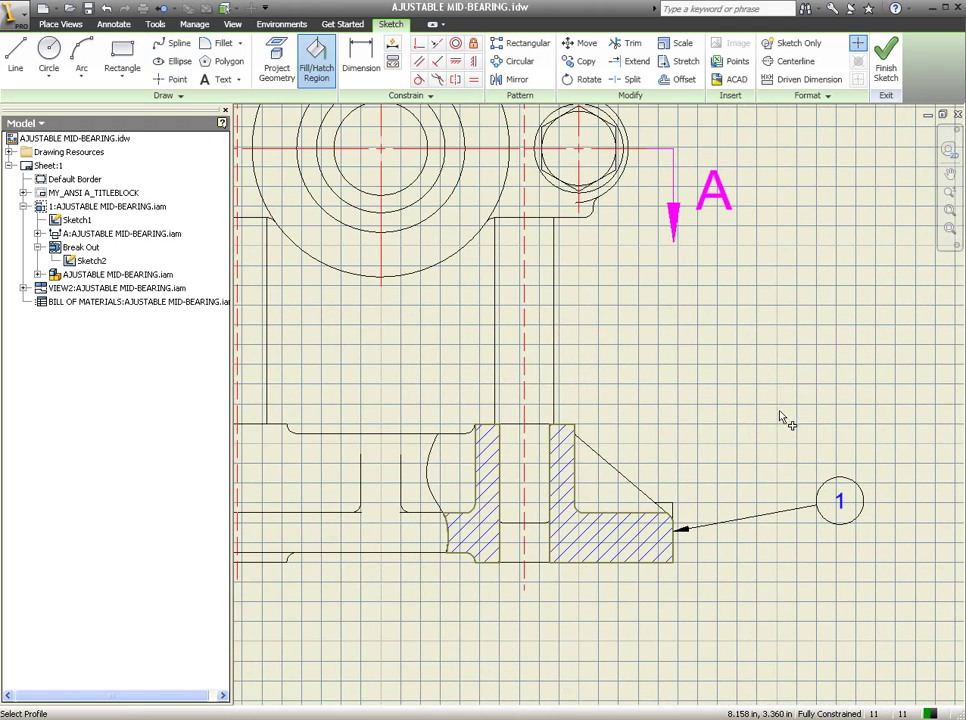
Finish the hatch sketch so Sketch3 appears and the front view shows the hatched break-out
{"action": "left_click", "coordinate": [886, 70]}
{"action": "scroll", "coordinate": [728, 352], "scroll_direction": "down", "scroll_amount": 2}
{"action": "mouse_move", "coordinate": [728, 352]}
{"action": "middle_mouse_down"}
{"action": "mouse_move", "coordinate": [733, 440]}
{"action": "mouse_move", "coordinate": [748, 435]}
{"action": "mouse_move", "coordinate": [681, 379]}
{"action": "mouse_move", "coordinate": [663, 333]}
{"action": "middle_mouse_up"}
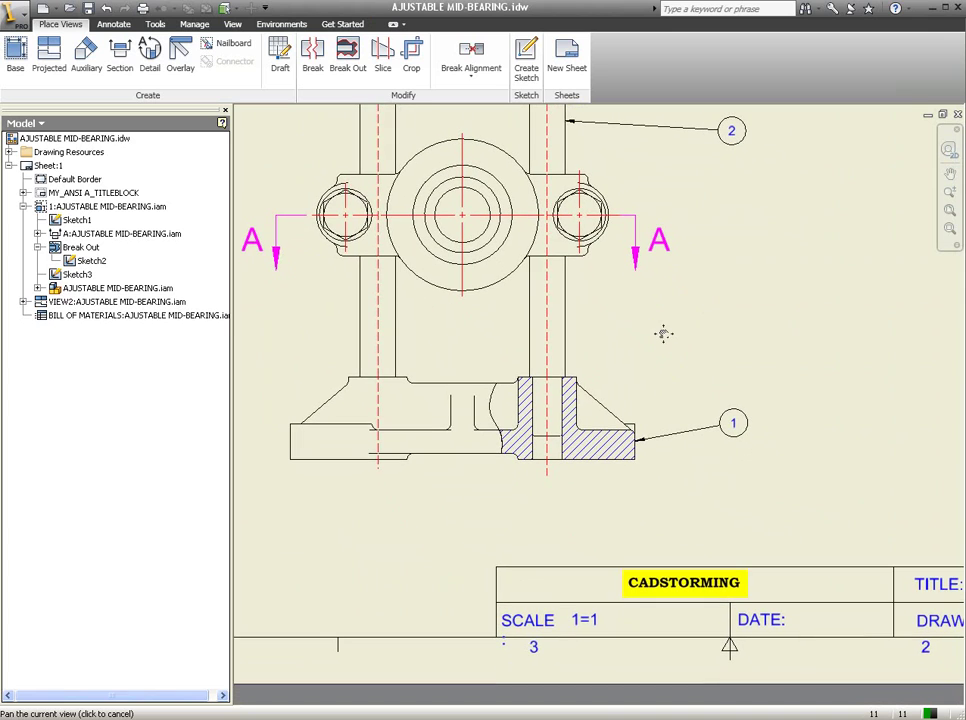
{"action": "scroll", "coordinate": [655, 453], "scroll_direction": "up", "scroll_amount": 5}
Move the front view slightly down on the assembly sheet
{"action": "scroll", "coordinate": [648, 420], "scroll_direction": "up", "scroll_amount": 2}
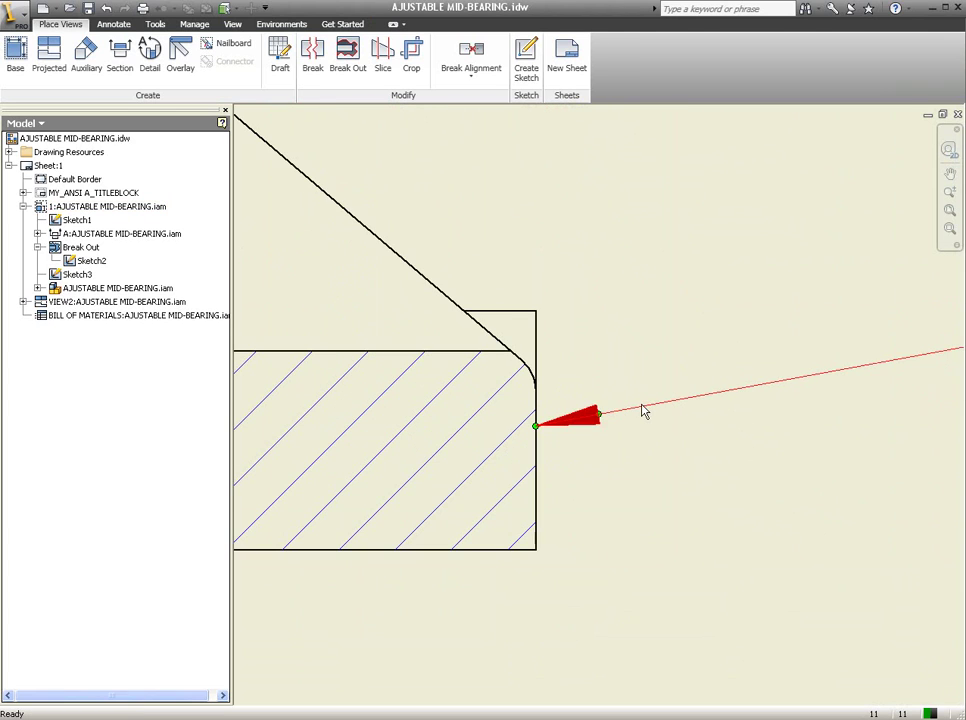
{"action": "scroll", "coordinate": [643, 405], "scroll_direction": "down", "scroll_amount": 2}
{"action": "scroll", "coordinate": [632, 340], "scroll_direction": "down", "scroll_amount": 2}
{"action": "scroll", "coordinate": [640, 330], "scroll_direction": "down", "scroll_amount": 2}
{"action": "mouse_move", "coordinate": [647, 323]}
{"action": "middle_mouse_down"}
{"action": "mouse_move", "coordinate": [770, 438]}
{"action": "mouse_move", "coordinate": [767, 461]}
{"action": "middle_mouse_up"}
{"action": "scroll", "coordinate": [735, 475], "scroll_direction": "down", "scroll_amount": 1}
{"action": "scroll", "coordinate": [752, 457], "scroll_direction": "down", "scroll_amount": 2}
{"action": "scroll", "coordinate": [647, 483], "scroll_direction": "down", "scroll_amount": 1}
{"action": "scroll", "coordinate": [674, 463], "scroll_direction": "down", "scroll_amount": 3}
{"action": "scroll", "coordinate": [674, 463], "scroll_direction": "up", "scroll_amount": 3}
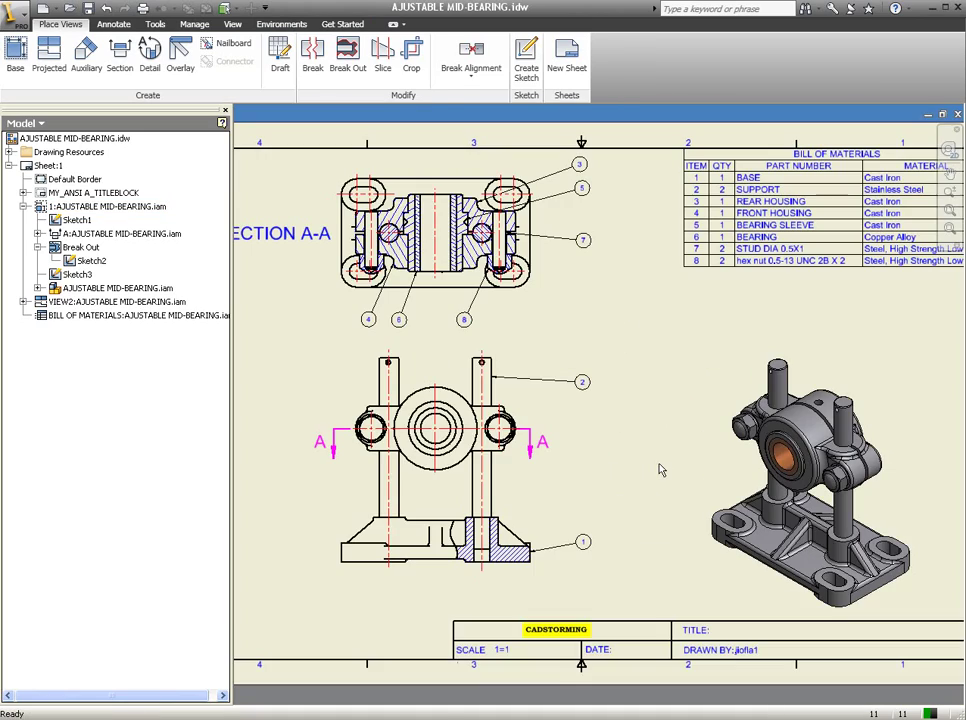
{"action": "scroll", "coordinate": [720, 490], "scroll_direction": "up", "scroll_amount": 1}
{"action": "left_click_drag", "start_coordinate": [831, 508], "coordinate": [856, 457]}
{"action": "middle_click_drag", "start_coordinate": [623, 448], "coordinate": [689, 434]}
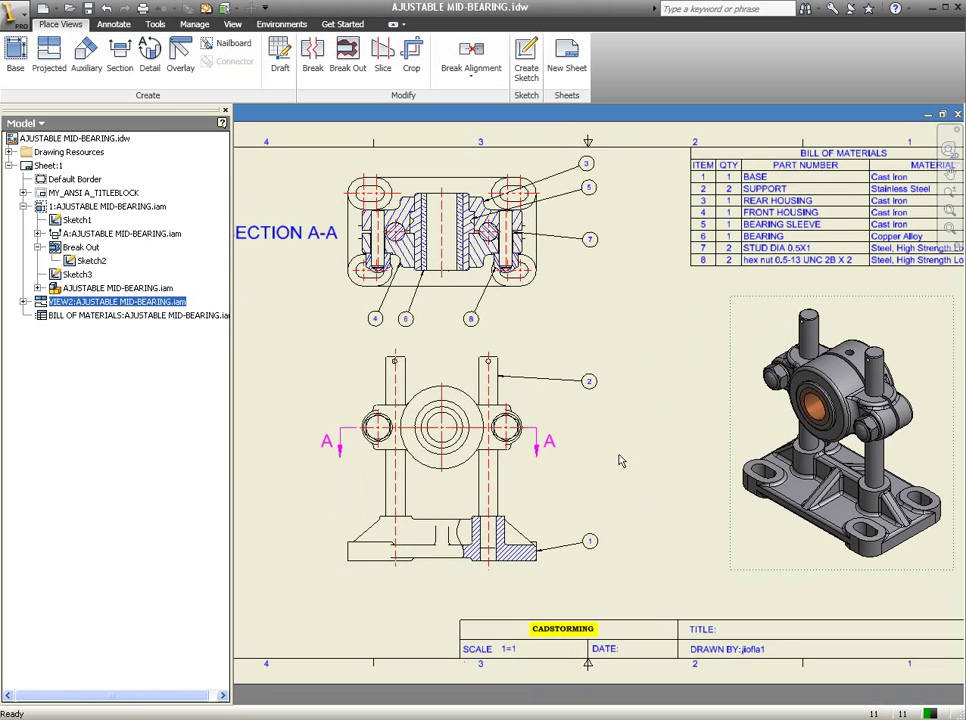
{"action": "middle_click_drag", "start_coordinate": [598, 472], "coordinate": [693, 459]}
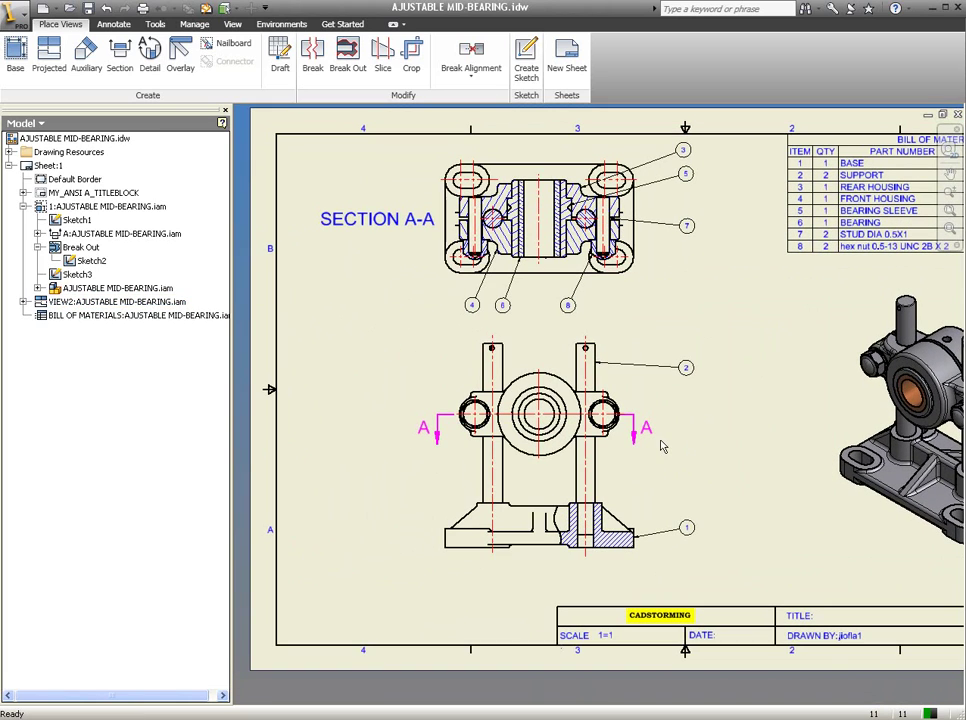
{"action": "left_click", "coordinate": [614, 487]}
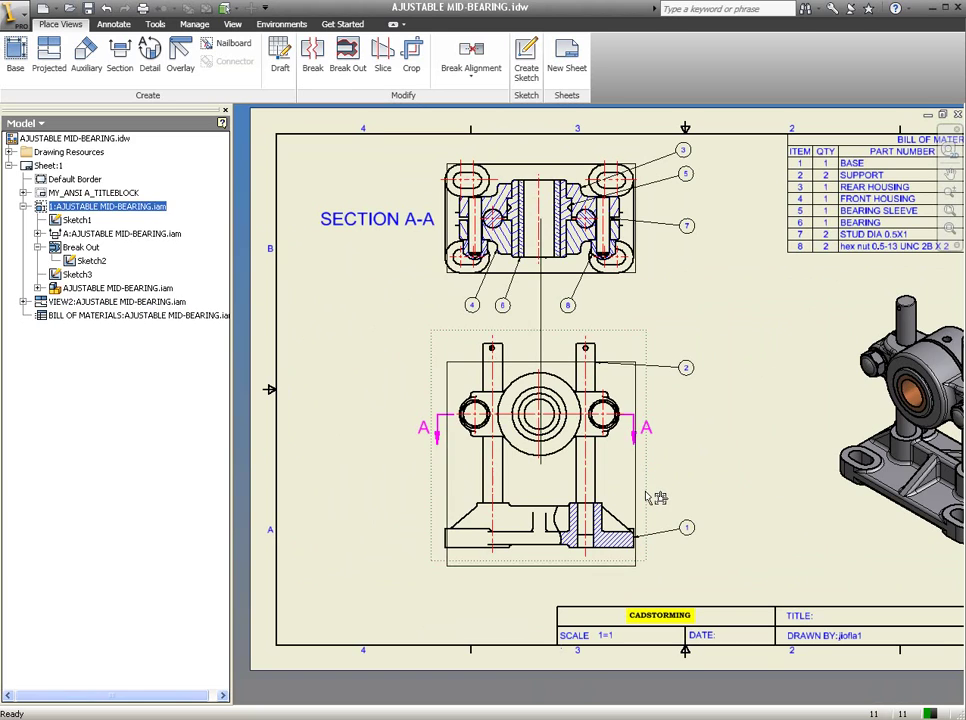
{"action": "left_click_drag", "start_coordinate": [645, 500], "coordinate": [648, 523]}
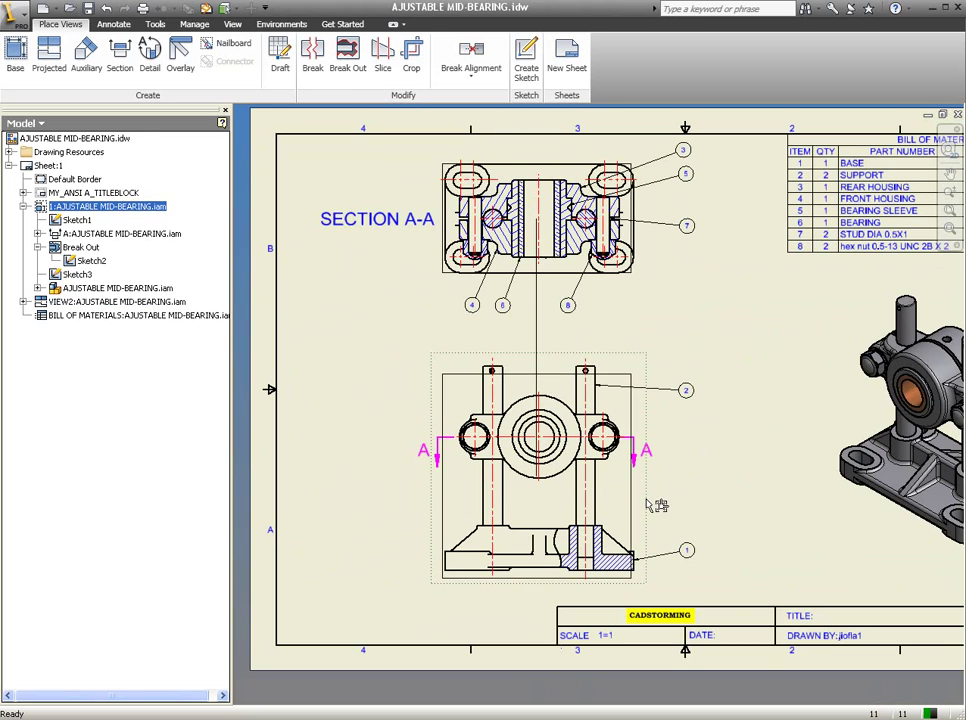
Centre the SECTION A-A label below its view and lower the section view slightly
{"action": "mouse_move", "coordinate": [422, 226]}
{"action": "left_mouse_down"}
{"action": "mouse_move", "coordinate": [518, 365]}
{"action": "mouse_move", "coordinate": [494, 340]}
{"action": "left_mouse_up"}
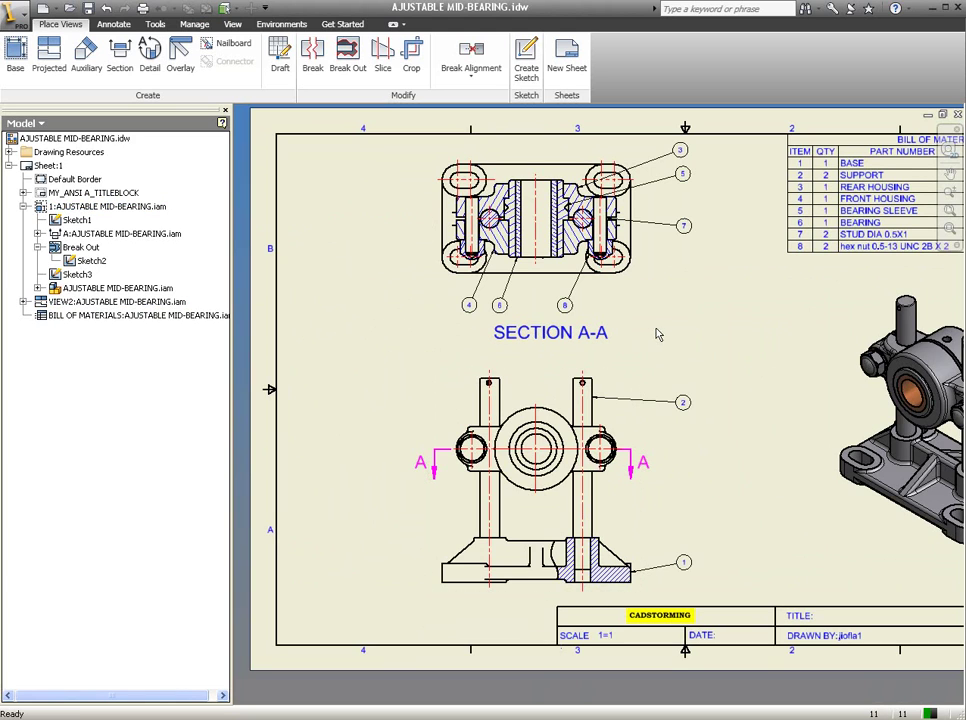
{"action": "left_click_drag", "start_coordinate": [647, 288], "coordinate": [658, 313]}
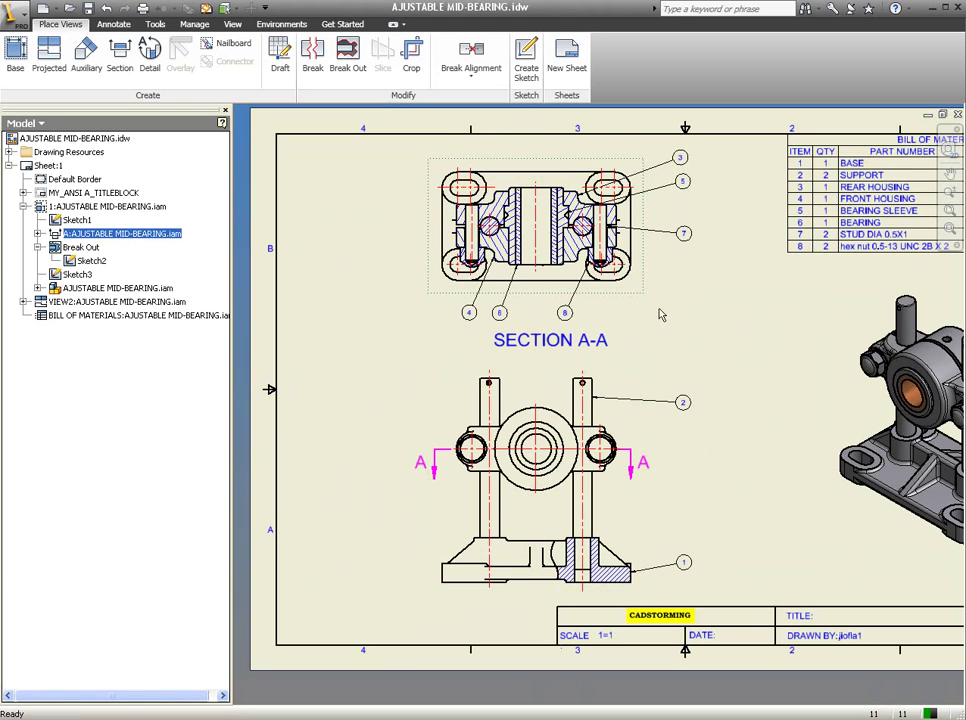
{"action": "scroll", "coordinate": [640, 385], "scroll_direction": "down", "scroll_amount": 2}
{"action": "scroll", "coordinate": [590, 388], "scroll_direction": "down", "scroll_amount": 2}
{"action": "scroll", "coordinate": [580, 400], "scroll_direction": "down", "scroll_amount": 1}
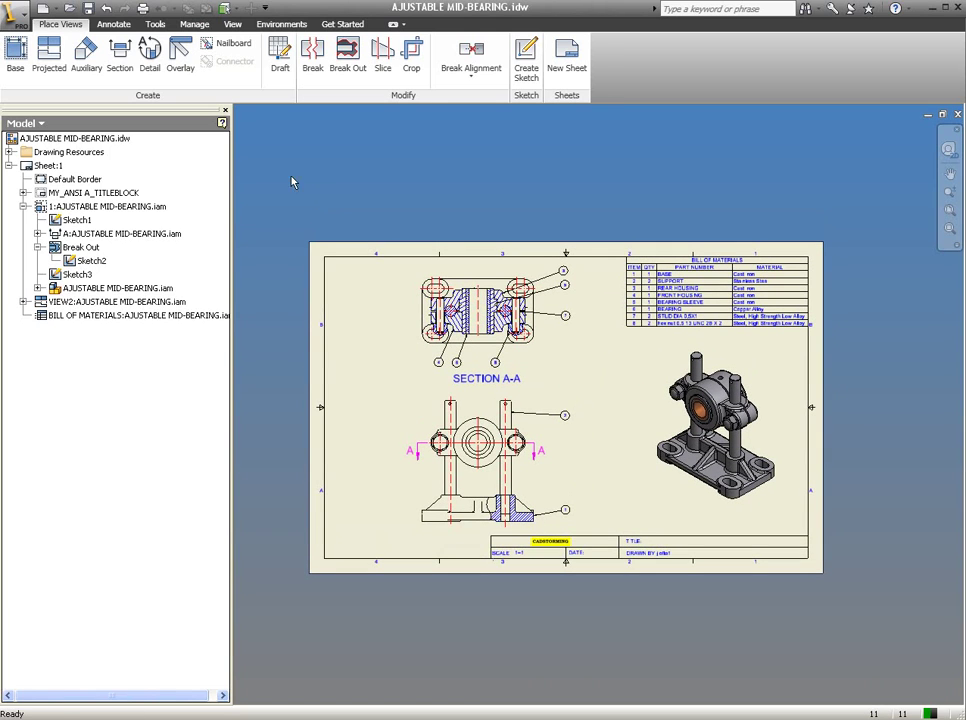
In iProperties, copy the Part Number into Title as AJUSTABLE MID-BEARING and set Author to CADSTORMING
{"action": "left_click", "coordinate": [18, 18]}
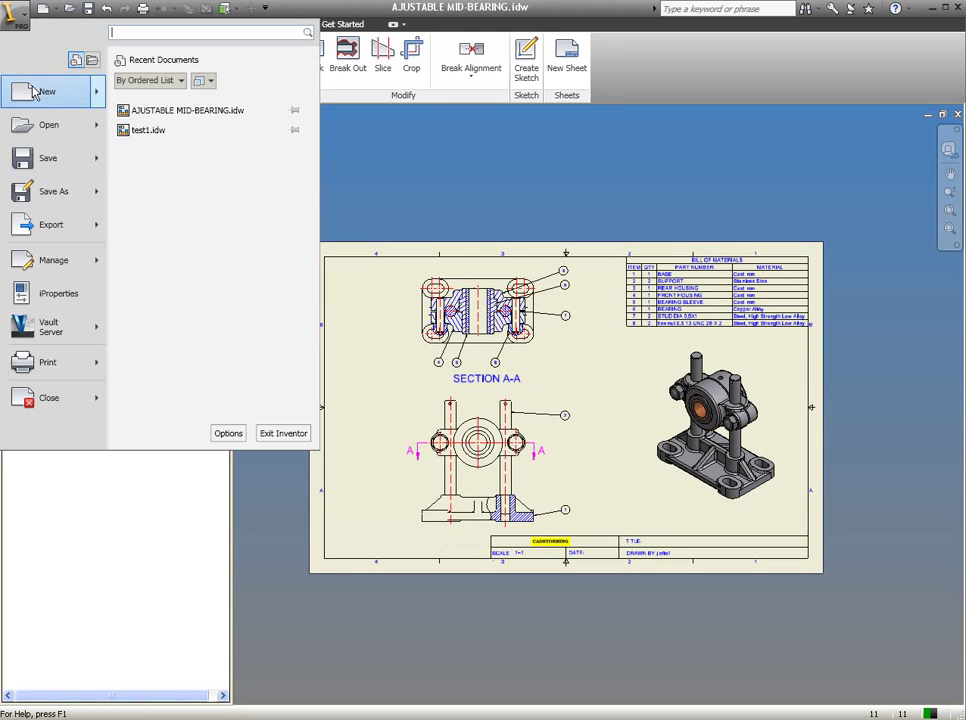
{"action": "left_click", "coordinate": [62, 298]}
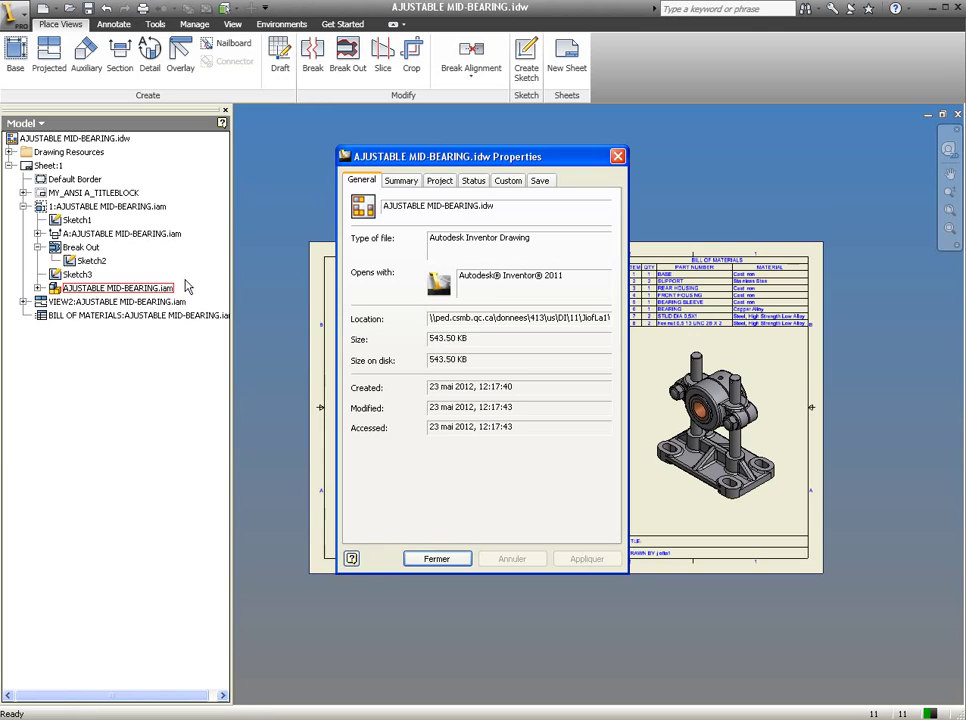
{"action": "left_click", "coordinate": [439, 181]}
{"action": "left_click_drag", "start_coordinate": [554, 244], "coordinate": [446, 243]}
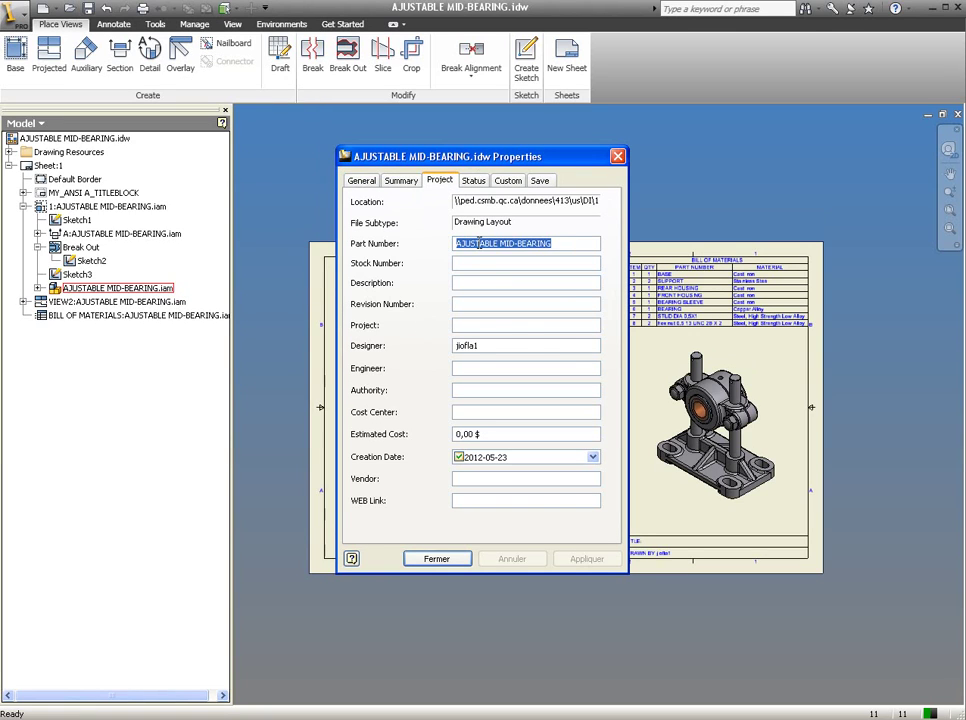
{"action": "right_click", "coordinate": [480, 245]}
{"action": "left_click", "coordinate": [508, 304]}
{"action": "left_click", "coordinate": [399, 185]}
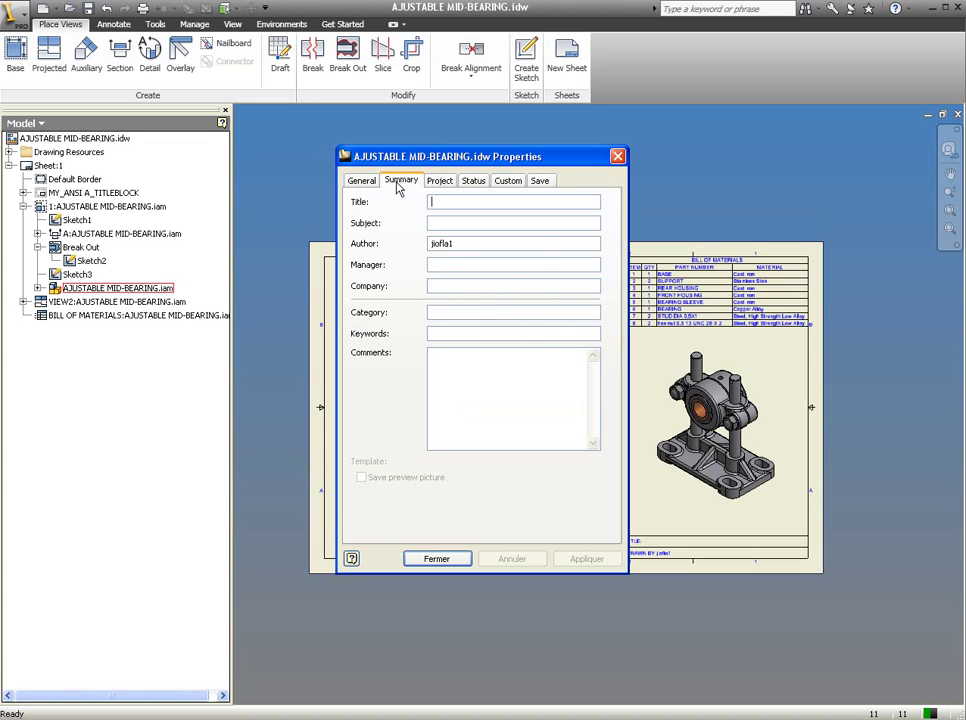
{"action": "right_click", "coordinate": [447, 204]}
{"action": "left_click", "coordinate": [515, 278]}
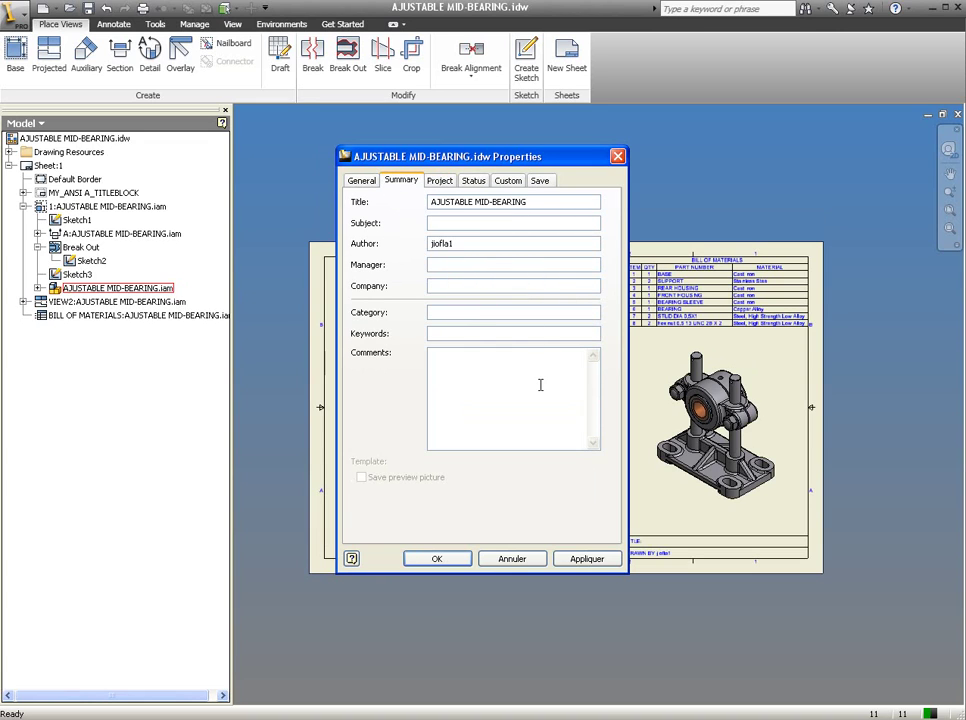
{"action": "double_click", "coordinate": [428, 247]}
{"action": "type", "text": "CADSTORMING"}
{"action": "left_click", "coordinate": [437, 558]}
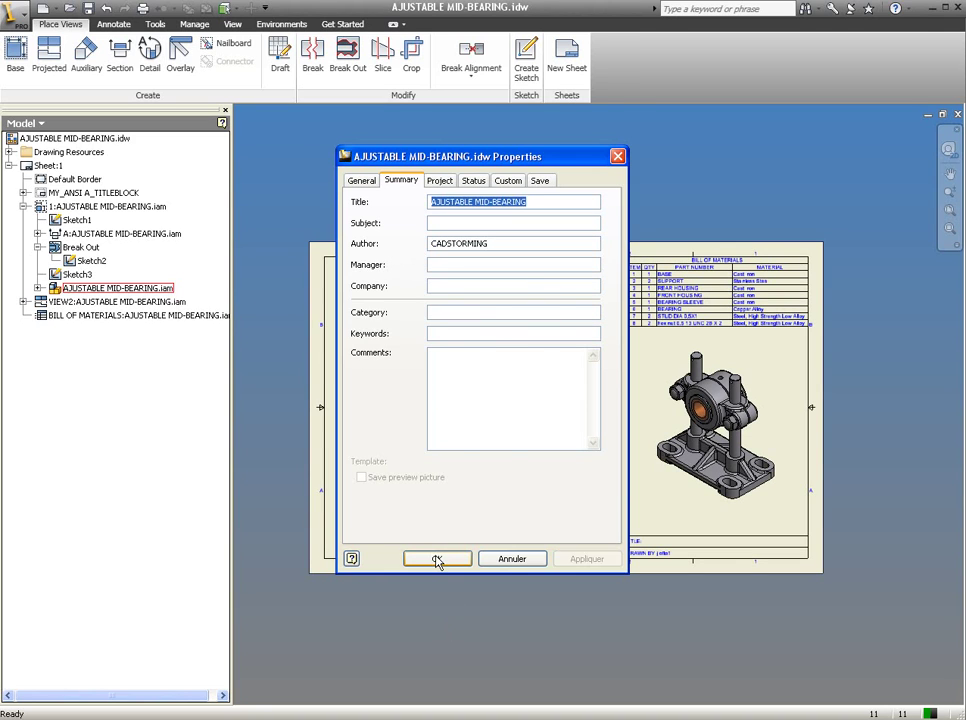
Nudge the front and section views left, then save AJUSTABLE MID-BEARING.idw with its assembly
{"action": "scroll", "coordinate": [700, 565], "scroll_direction": "up", "scroll_amount": 3}
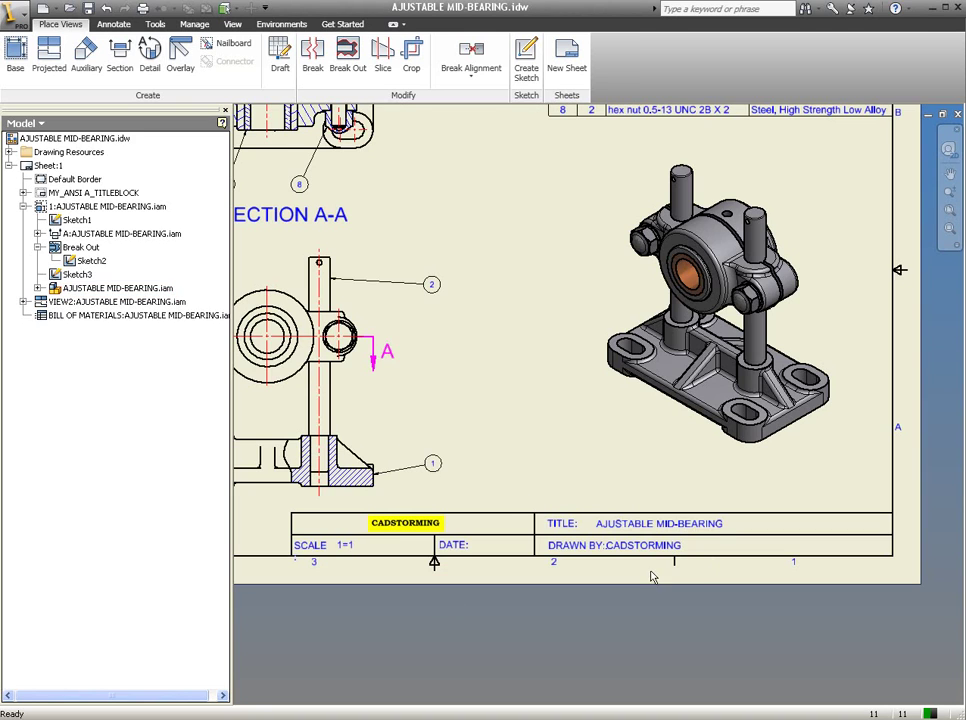
{"action": "middle_click_drag", "start_coordinate": [693, 562], "coordinate": [610, 517]}
{"action": "scroll", "coordinate": [610, 517], "scroll_direction": "down", "scroll_amount": 2}
{"action": "scroll", "coordinate": [619, 502], "scroll_direction": "down", "scroll_amount": 3}
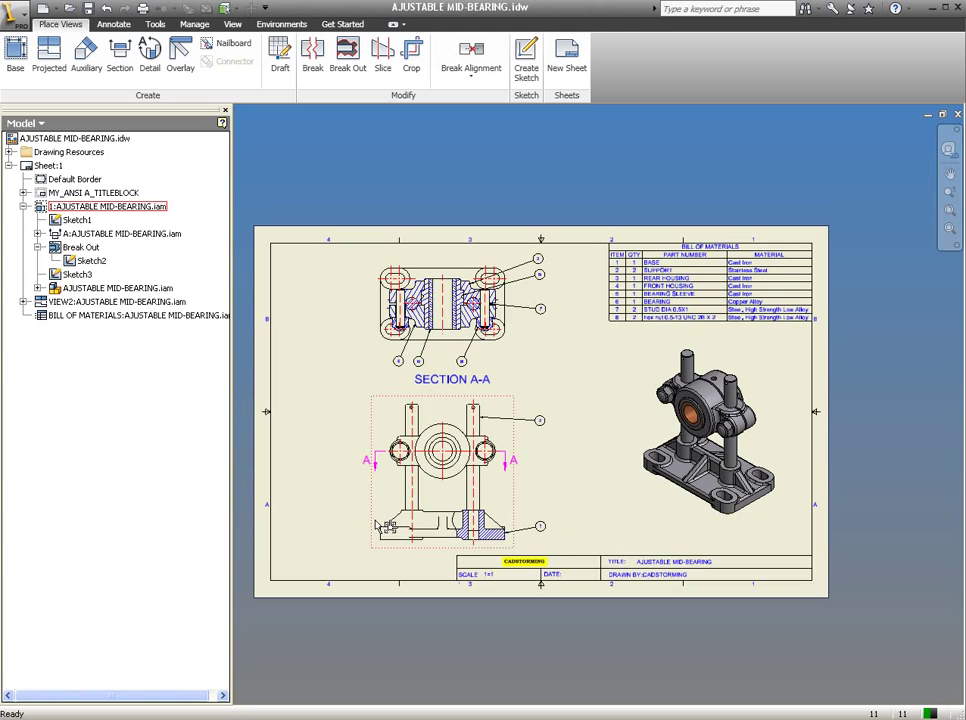
{"action": "left_click", "coordinate": [363, 527]}
{"action": "left_click_drag", "start_coordinate": [360, 525], "coordinate": [343, 524]}
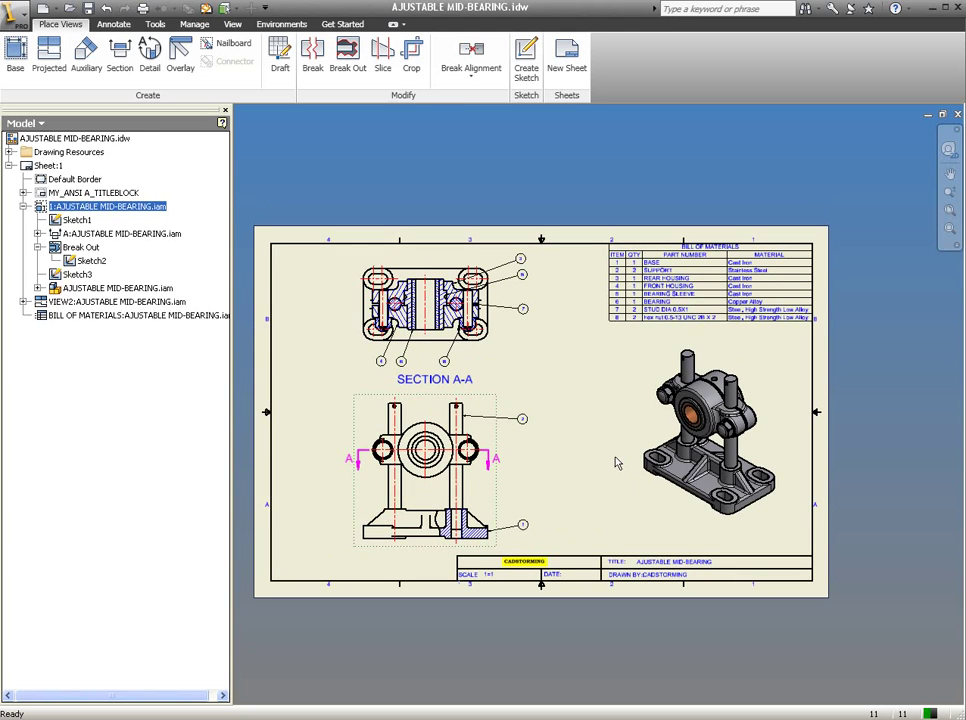
{"action": "left_click", "coordinate": [617, 463]}
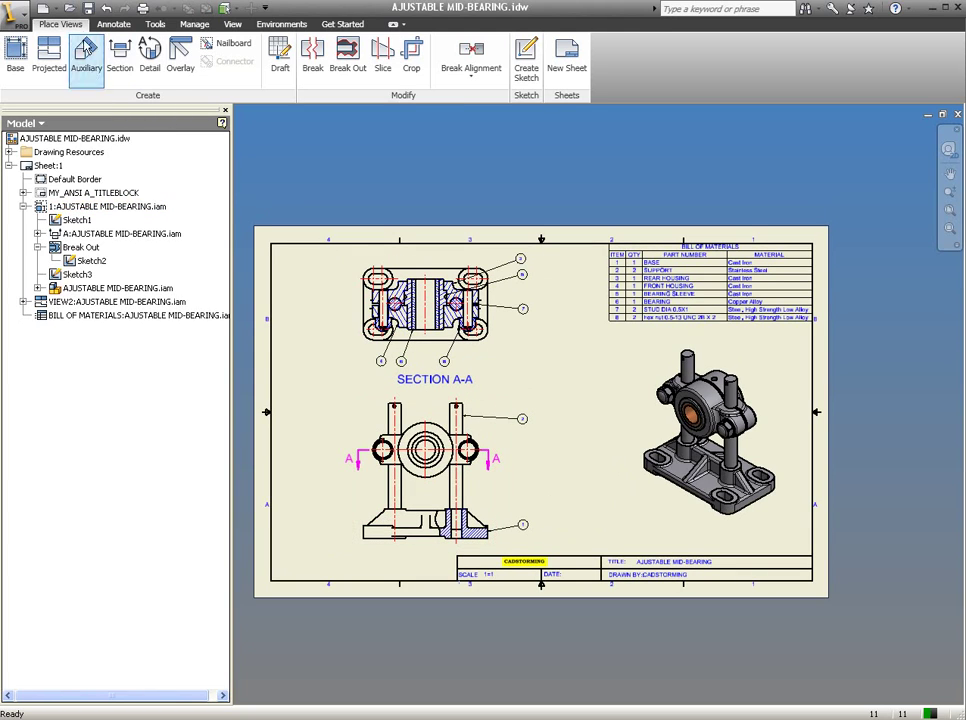
{"action": "left_click", "coordinate": [63, 8]}
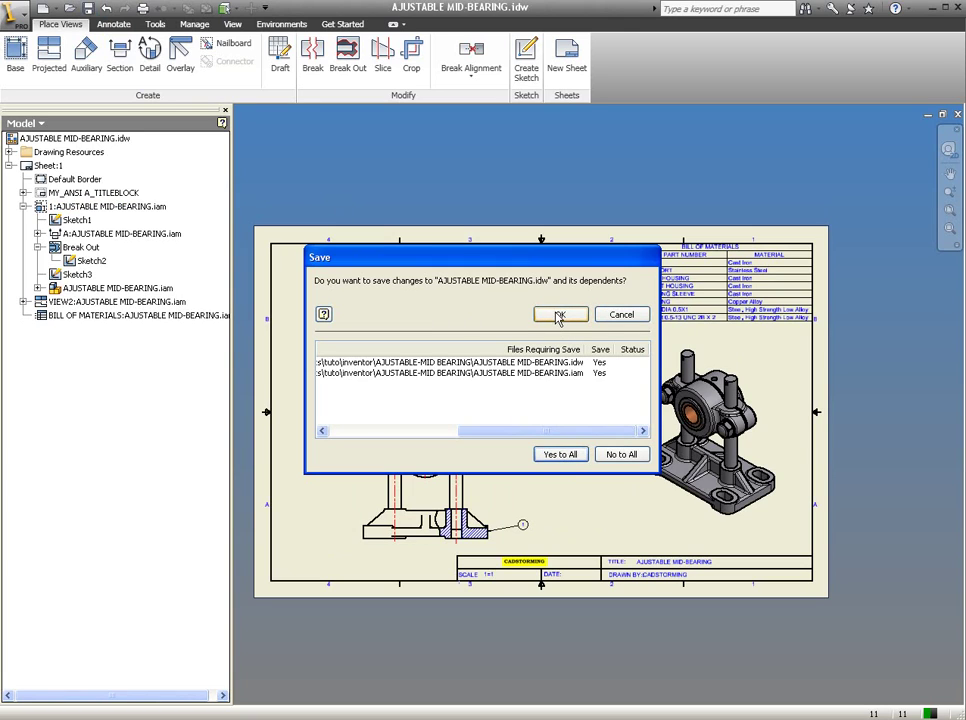
{"action": "left_click", "coordinate": [559, 316]}
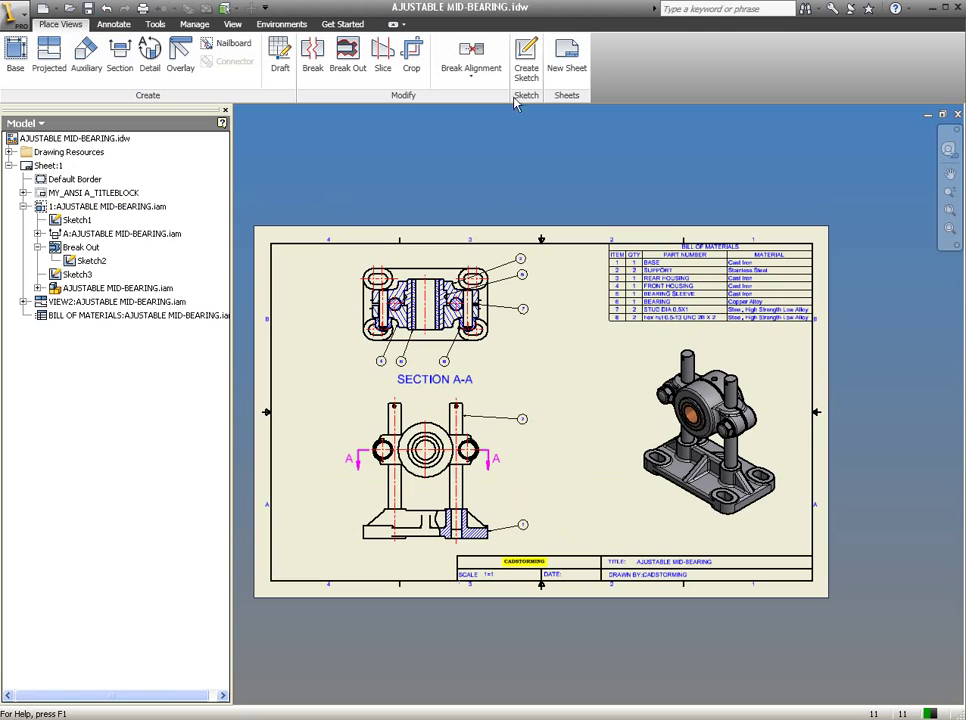
Create Sheet:2 with 1/2=1 entered as the title block's SCALE value
{"action": "left_click", "coordinate": [577, 67]}
{"action": "type", "text": "1/2=1"}
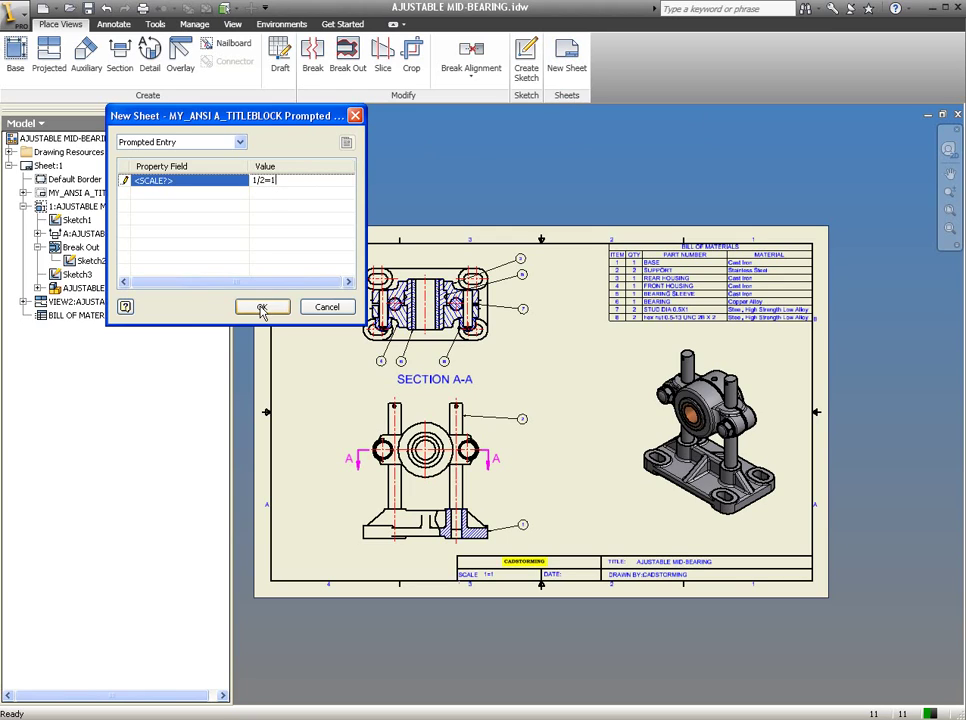
{"action": "left_click", "coordinate": [261, 307]}
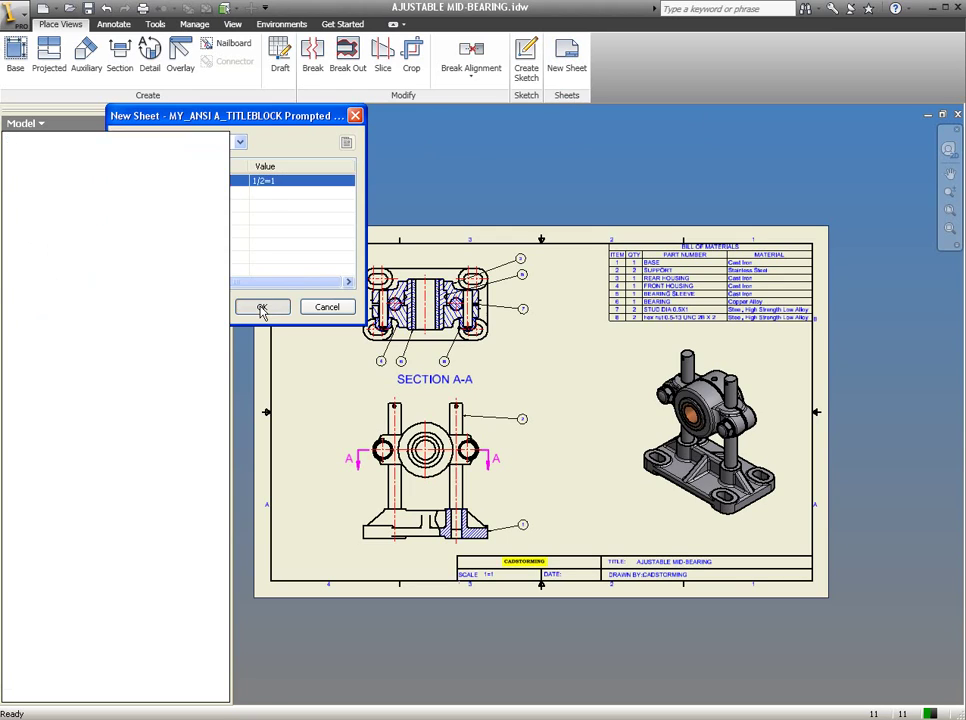
{"action": "middle_click_drag", "start_coordinate": [557, 313], "coordinate": [553, 335]}
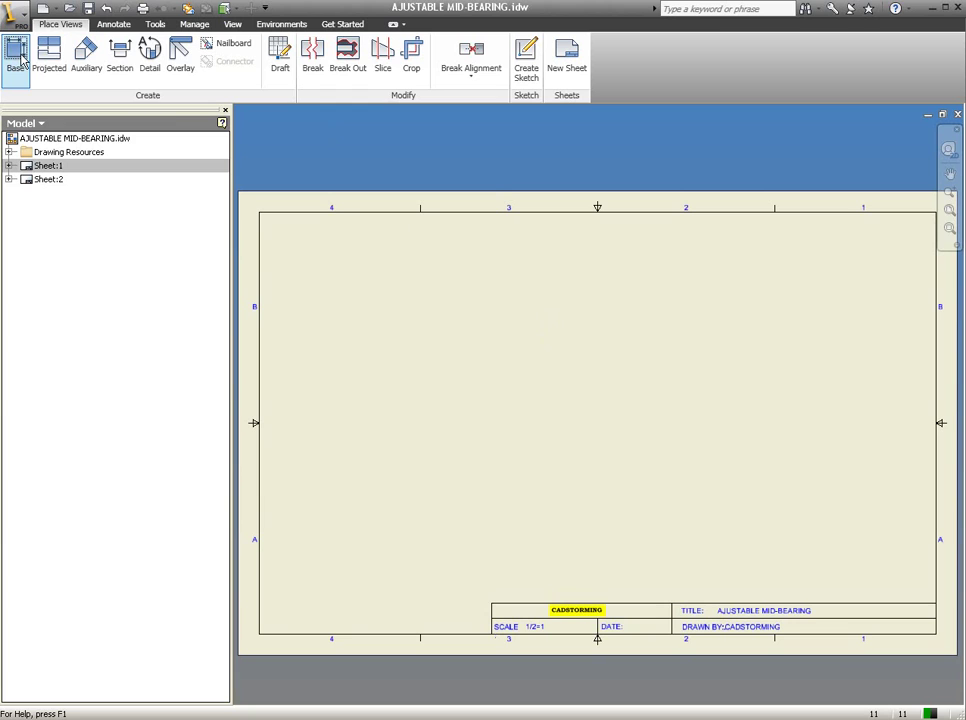
Place an Iso Top Right base view of AJUSTABLE MID-BEARING.ipn on the sheet
{"action": "left_click", "coordinate": [20, 57]}
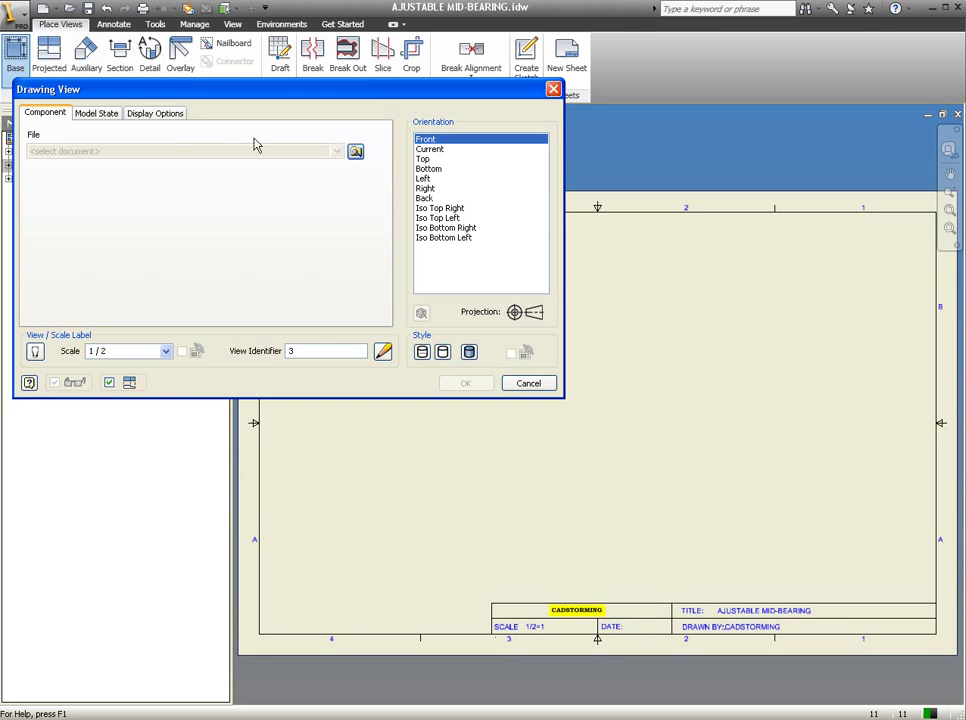
{"action": "left_click", "coordinate": [355, 152]}
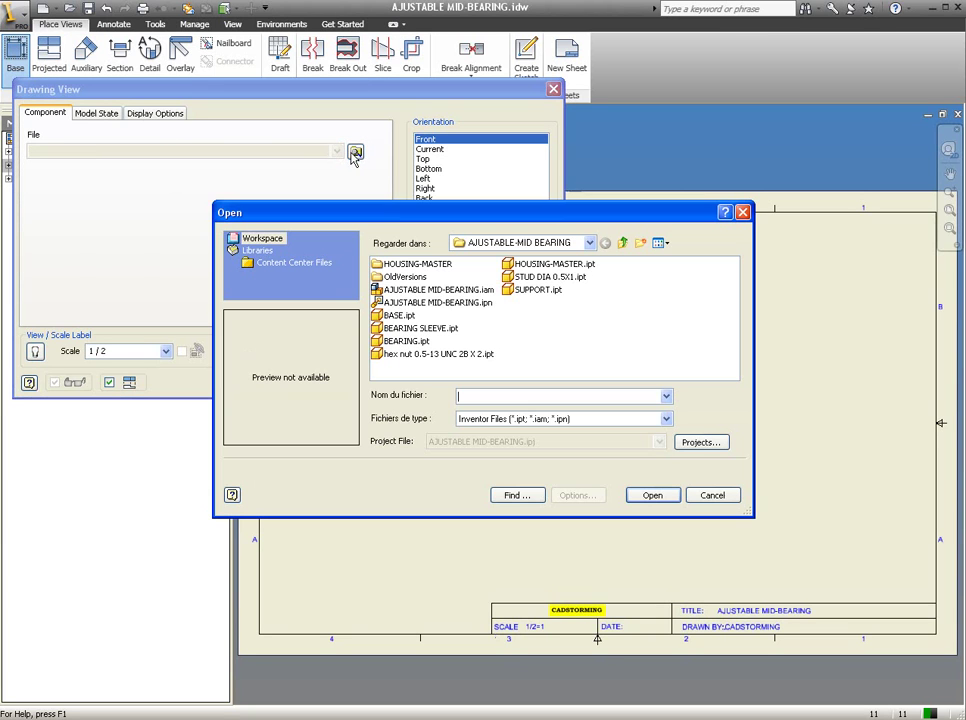
{"action": "left_click", "coordinate": [466, 302]}
{"action": "left_click", "coordinate": [652, 495]}
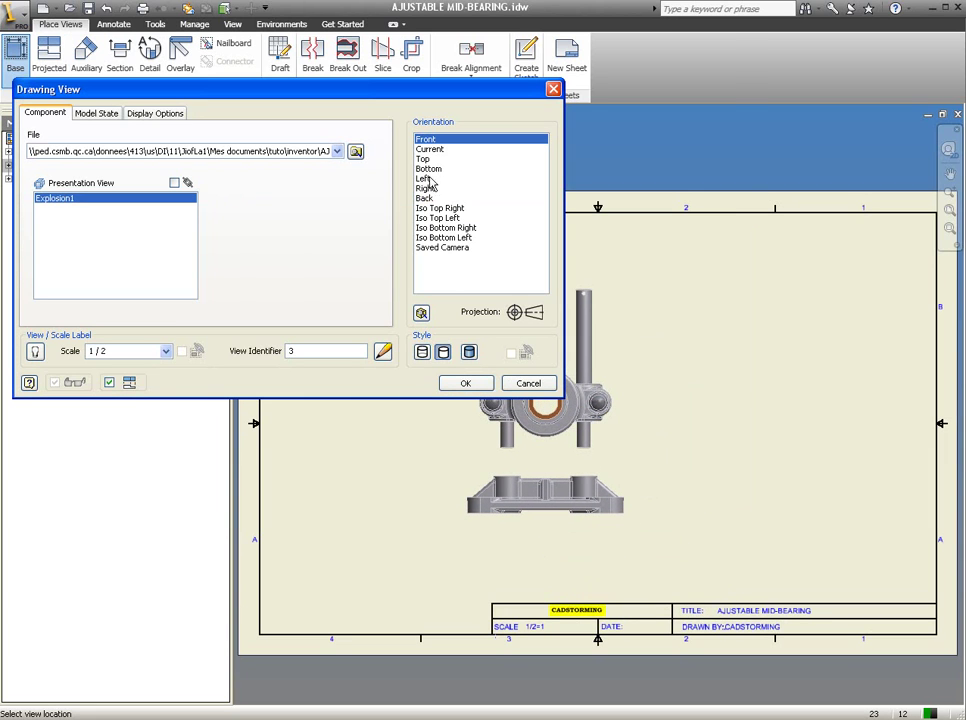
{"action": "left_click", "coordinate": [440, 208]}
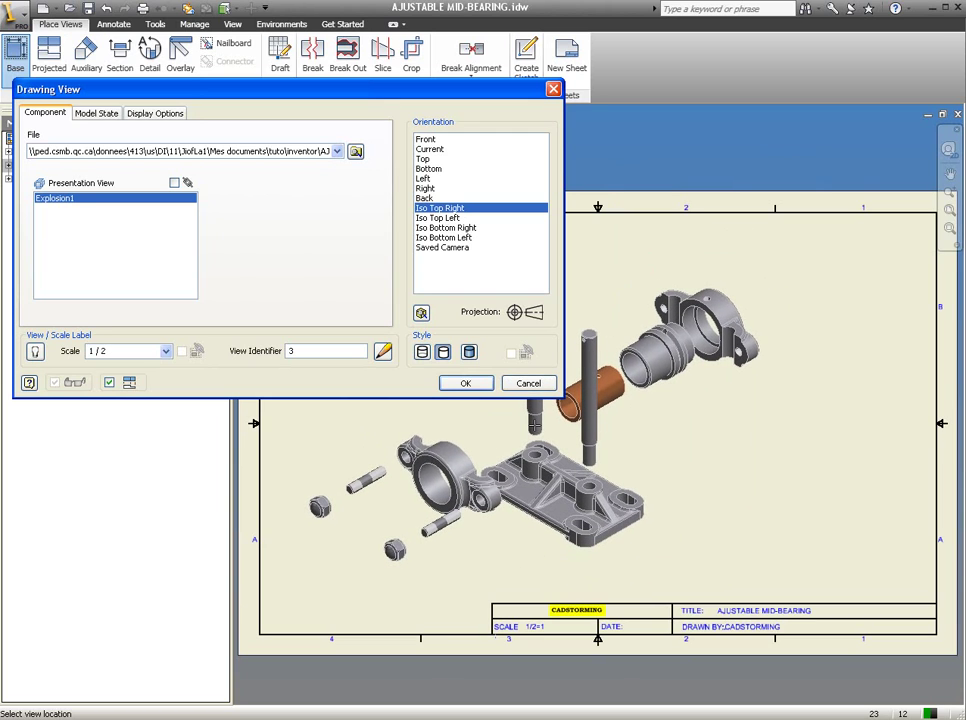
{"action": "left_click", "coordinate": [535, 425]}
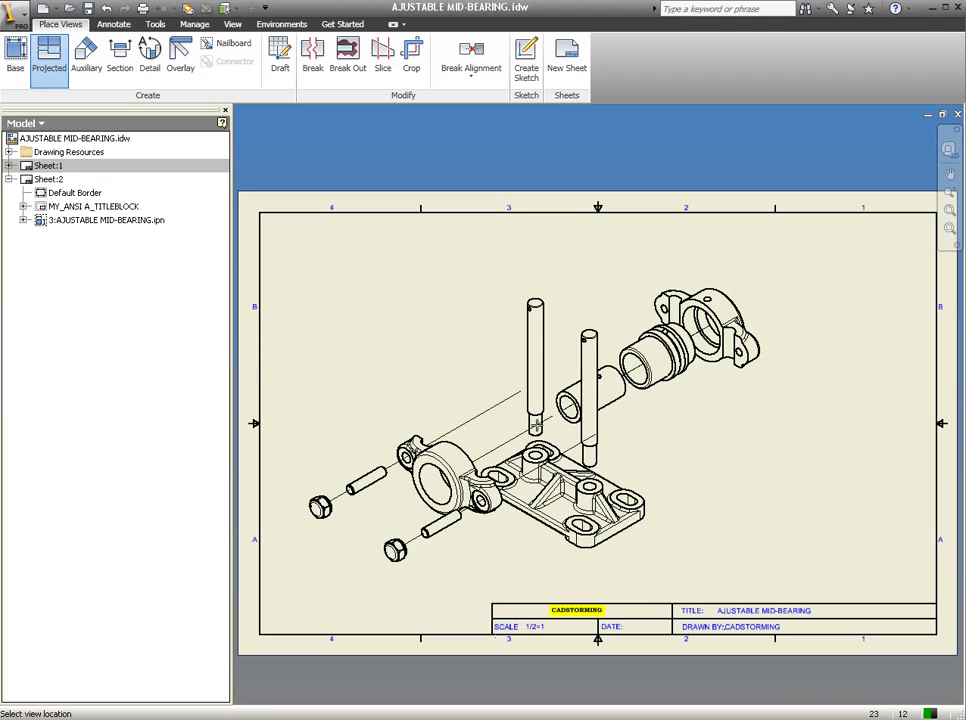
{"action": "middle_click_drag", "start_coordinate": [652, 422], "coordinate": [642, 422]}
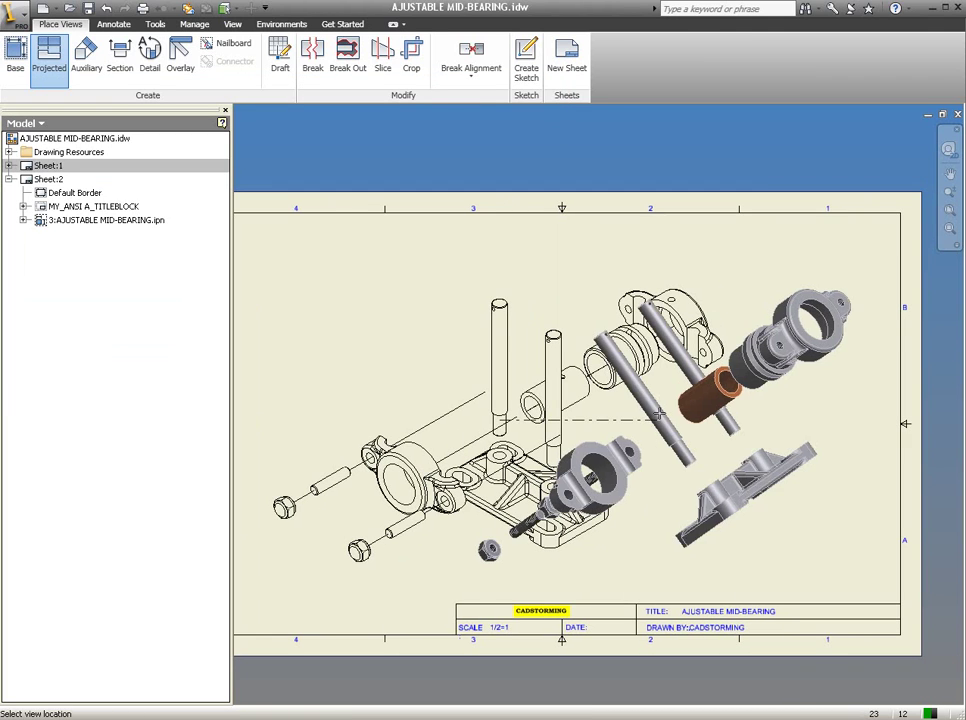
{"action": "key", "text": "Escape"}
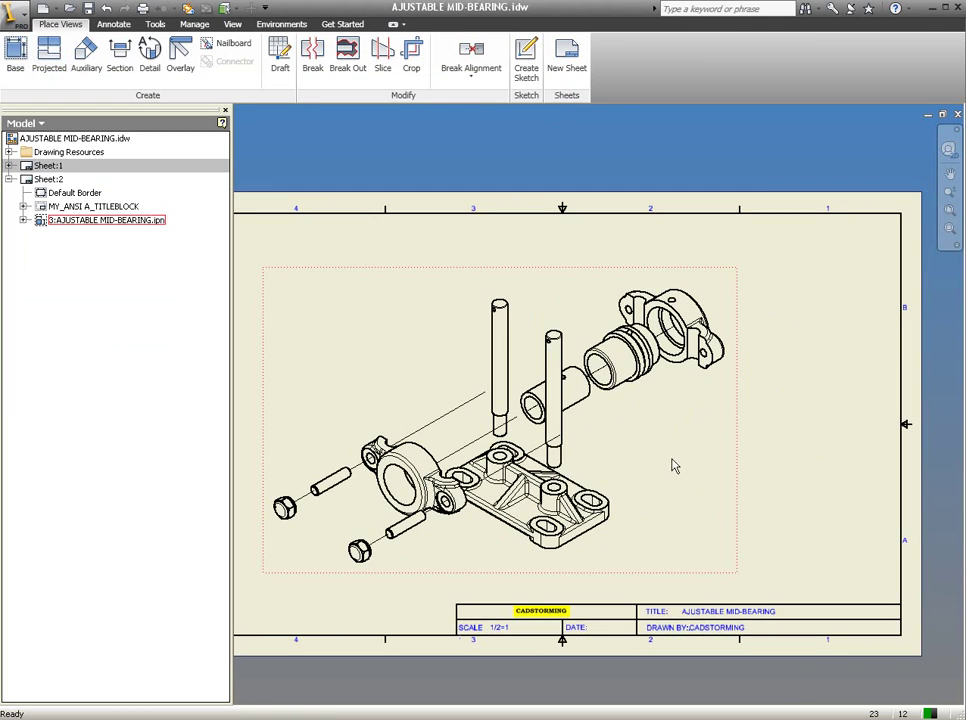
Change the exploded view's display style to Shaded
{"action": "right_click", "coordinate": [728, 464]}
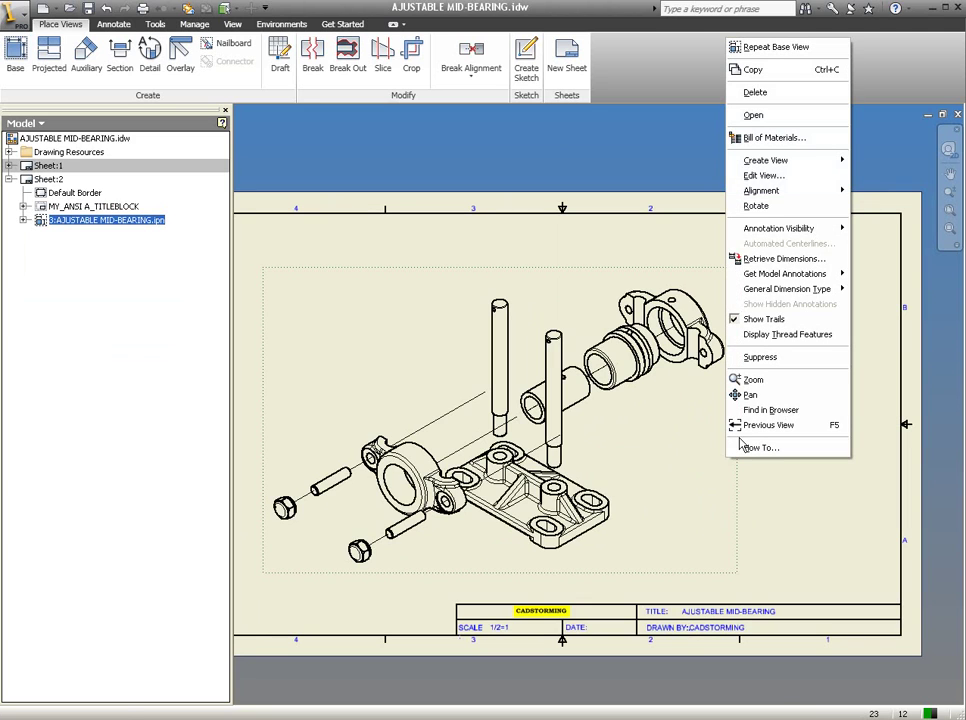
{"action": "left_click", "coordinate": [781, 178]}
{"action": "left_click", "coordinate": [469, 351]}
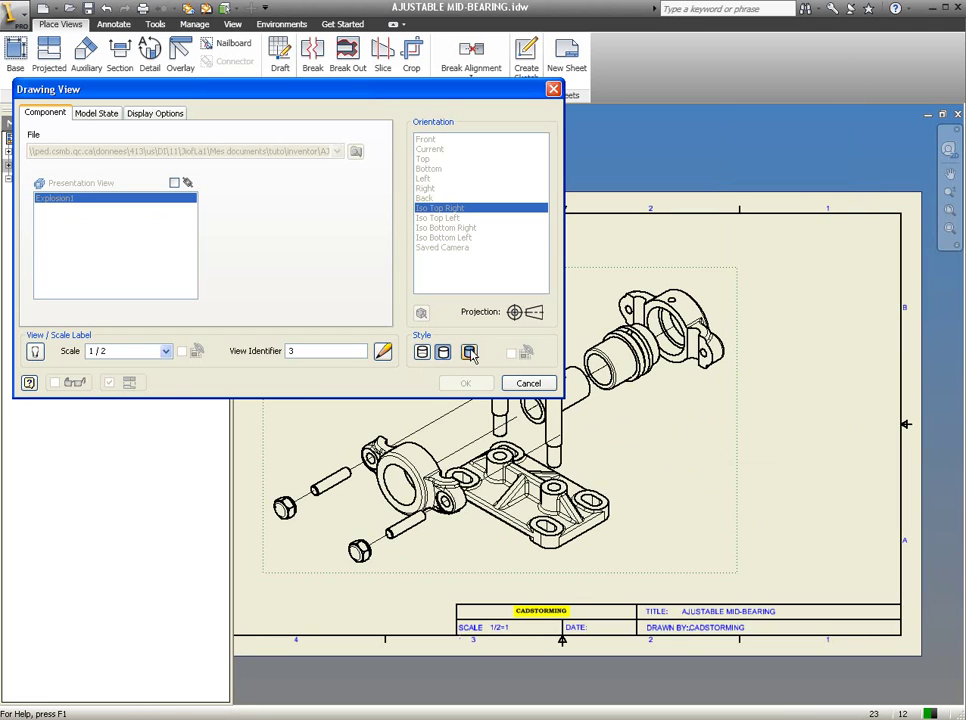
{"action": "left_click", "coordinate": [465, 386]}
{"action": "mouse_move", "coordinate": [778, 441]}
{"action": "middle_mouse_down"}
{"action": "mouse_move", "coordinate": [808, 463]}
{"action": "mouse_move", "coordinate": [770, 457]}
{"action": "middle_mouse_up"}
{"action": "left_click", "coordinate": [795, 488]}
{"action": "left_click", "coordinate": [806, 438]}
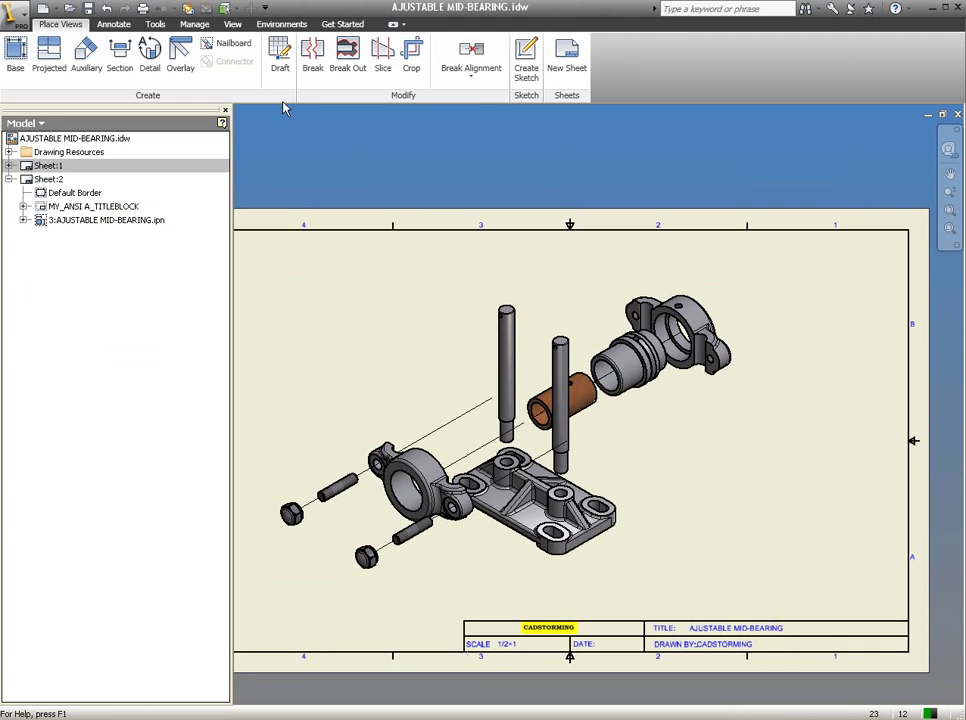
Start Auto Balloon on the exploded view and window-select all its components
{"action": "left_click", "coordinate": [113, 24]}
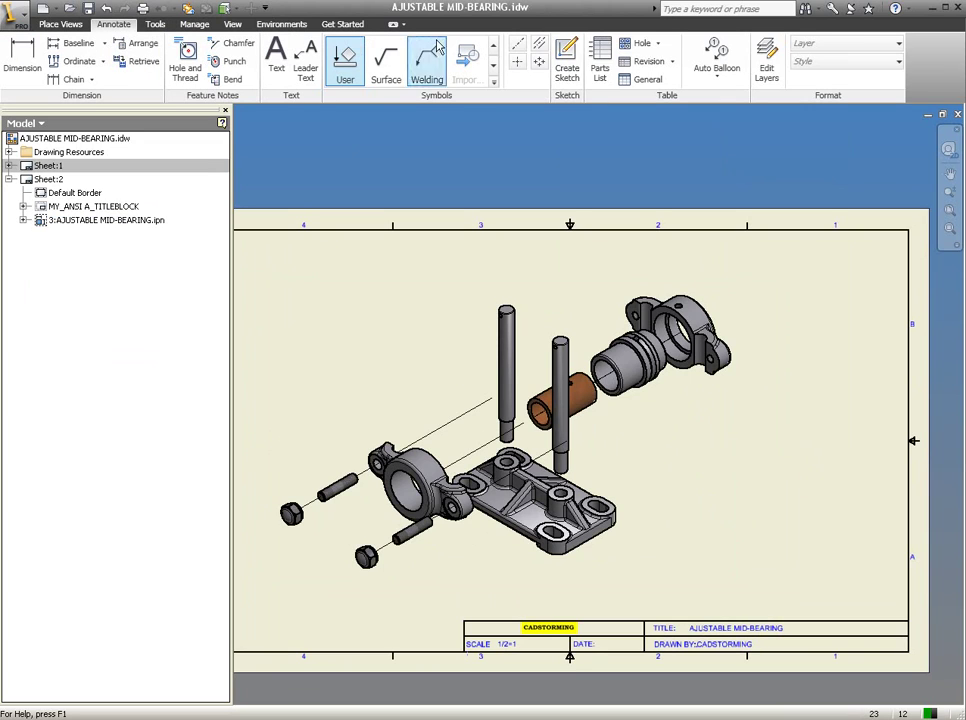
{"action": "left_click", "coordinate": [718, 58]}
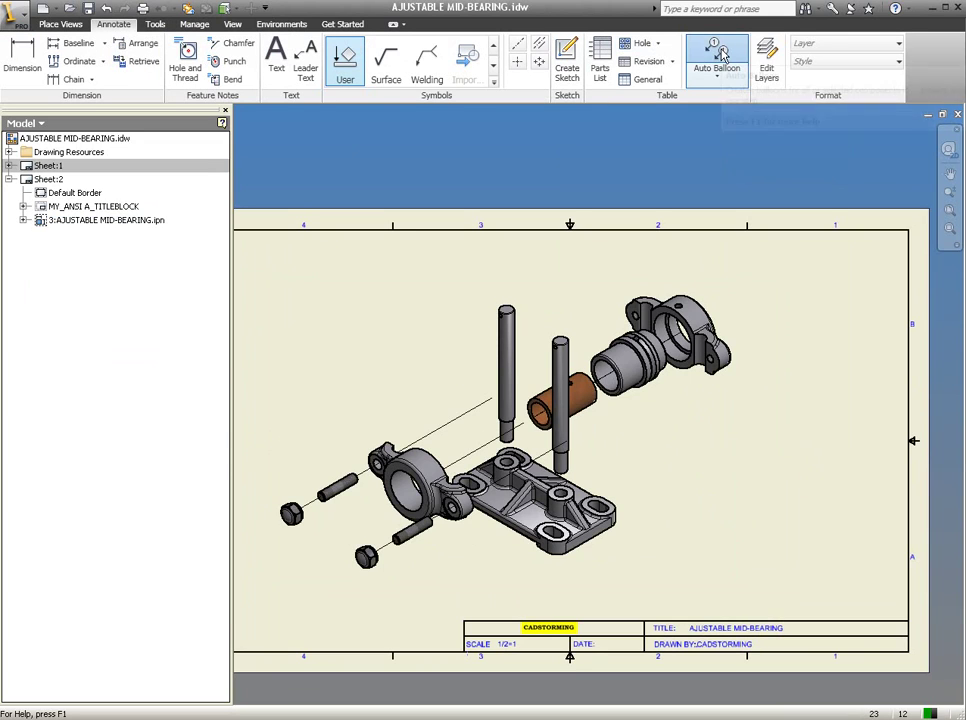
{"action": "left_click", "coordinate": [537, 311]}
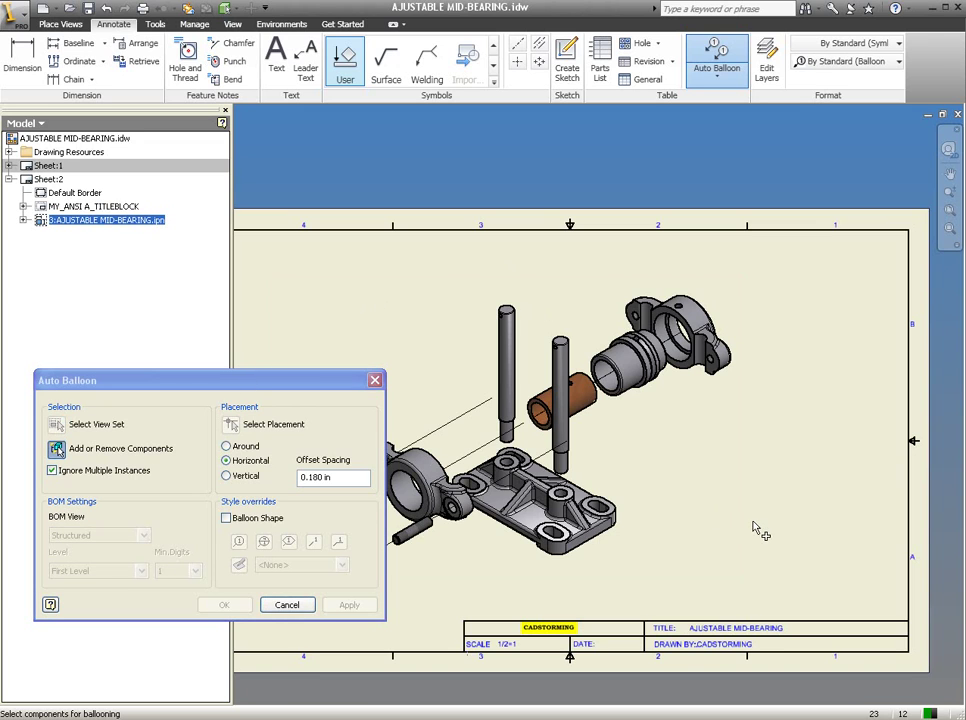
{"action": "left_click_drag", "start_coordinate": [757, 528], "coordinate": [487, 325]}
{"action": "middle_click_drag", "start_coordinate": [487, 325], "coordinate": [571, 310]}
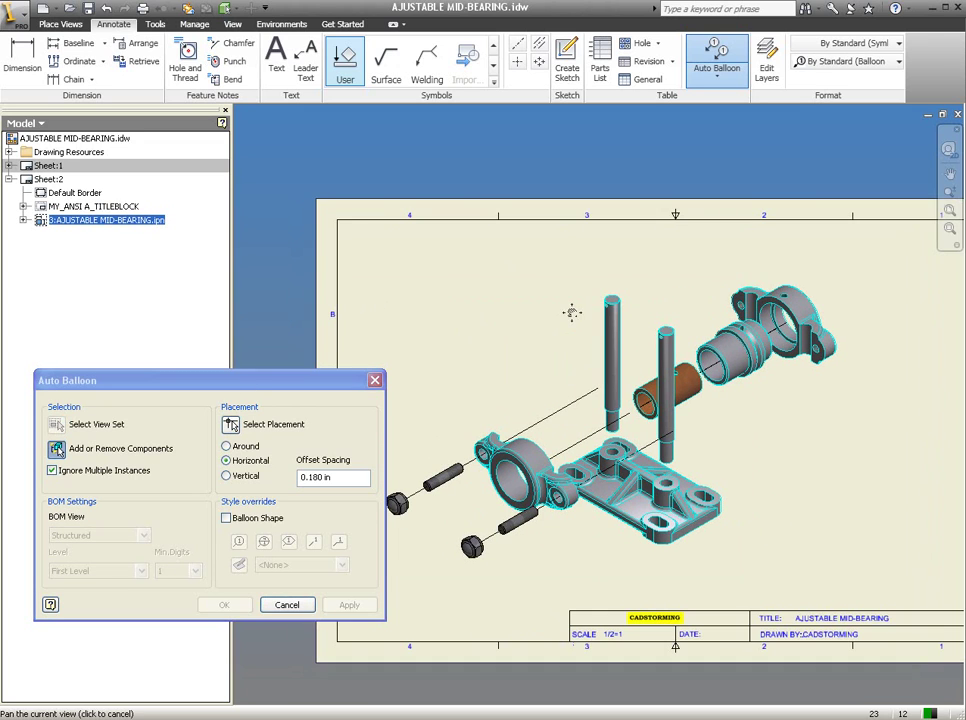
{"action": "left_click_drag", "start_coordinate": [571, 576], "coordinate": [404, 447]}
{"action": "scroll", "coordinate": [550, 490], "scroll_direction": "down", "scroll_amount": 2}
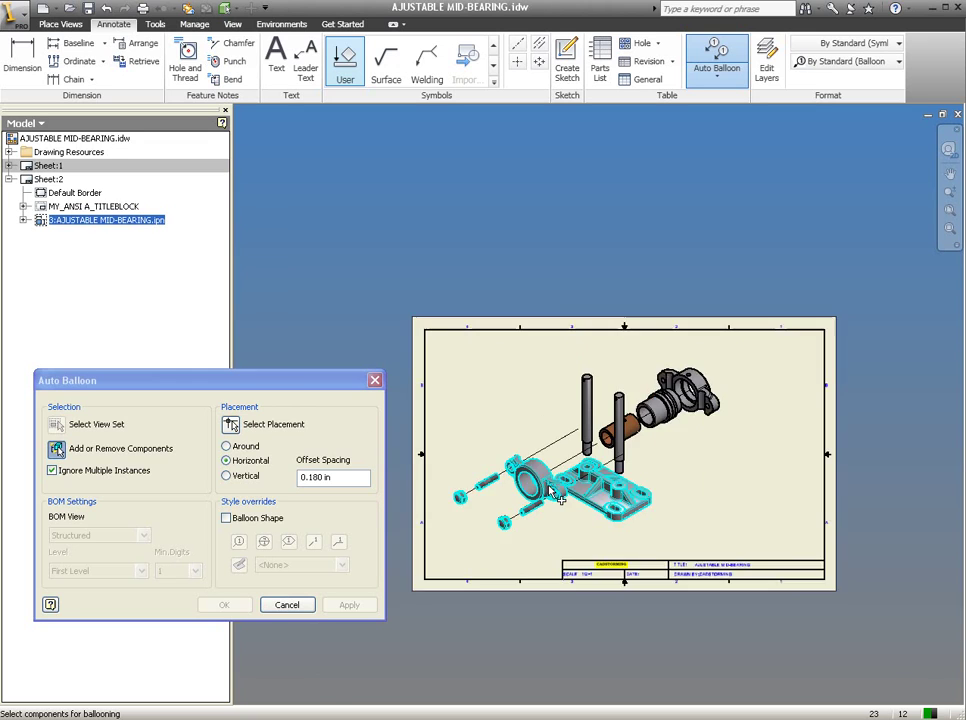
{"action": "scroll", "coordinate": [550, 490], "scroll_direction": "down", "scroll_amount": 2}
{"action": "left_click_drag", "start_coordinate": [671, 520], "coordinate": [472, 419]}
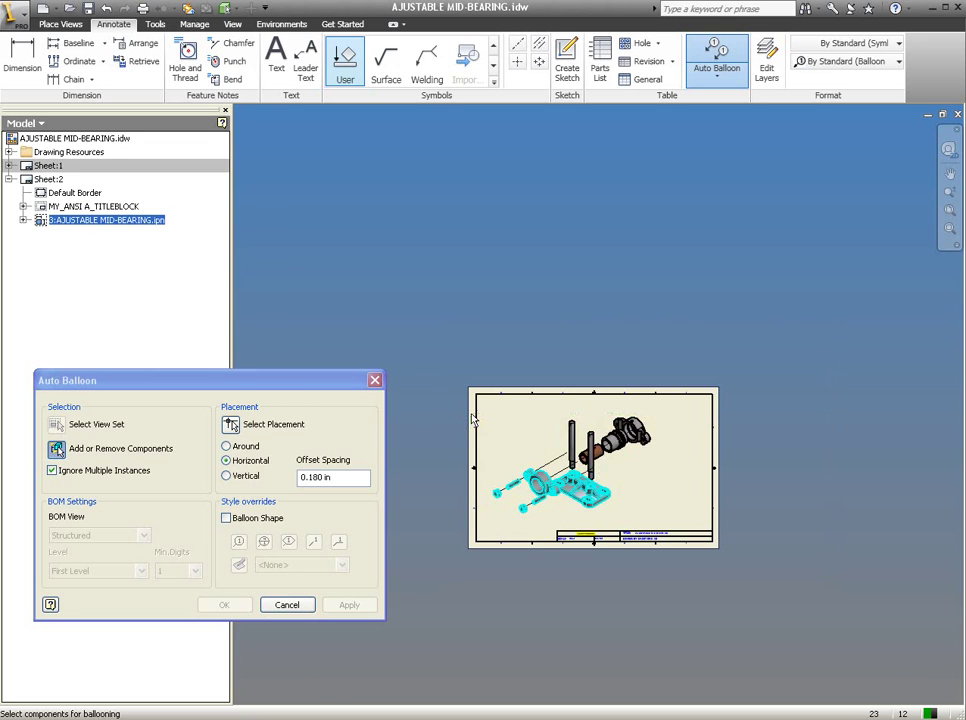
Arrange the balloons Around the exploded view and confirm them
{"action": "left_click", "coordinate": [231, 425]}
{"action": "left_click", "coordinate": [227, 446]}
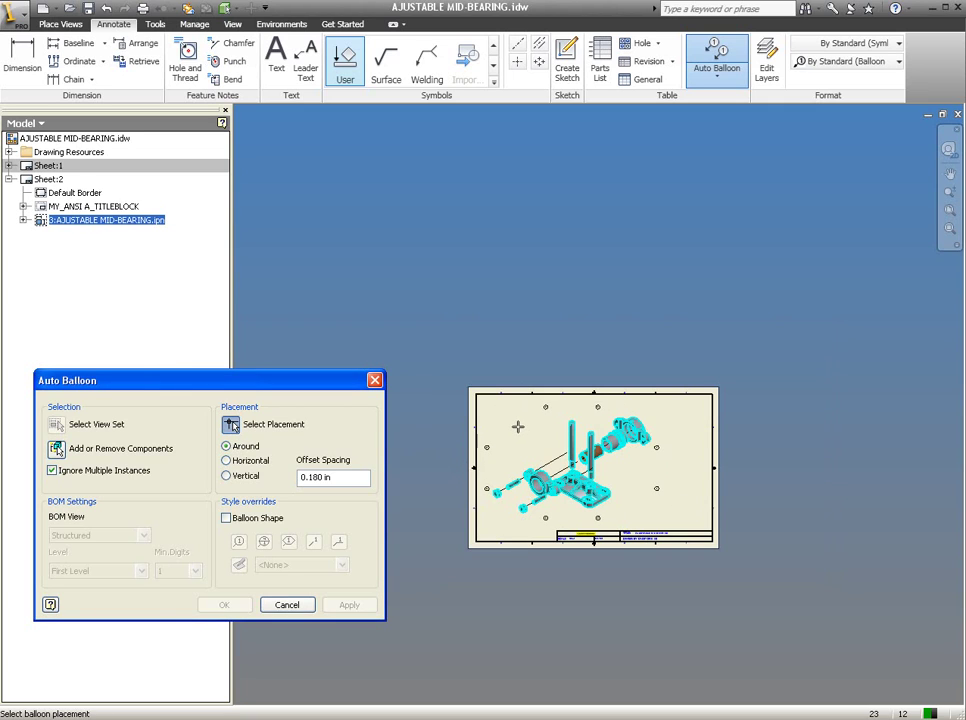
{"action": "left_click", "coordinate": [518, 429]}
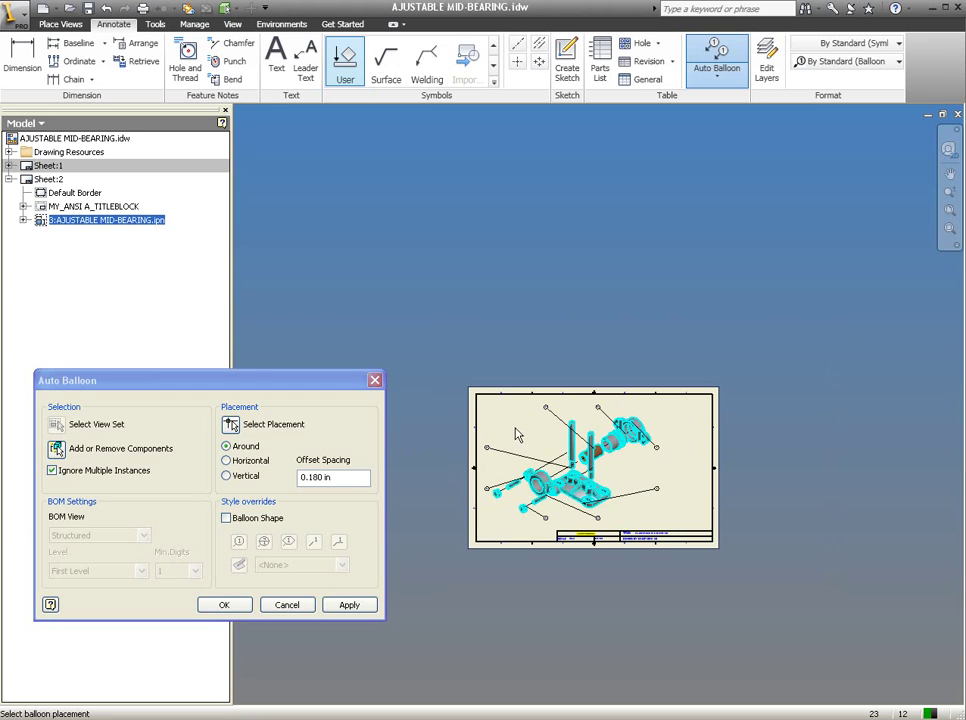
{"action": "left_click", "coordinate": [243, 611]}
{"action": "scroll", "coordinate": [670, 495], "scroll_direction": "up", "scroll_amount": 3}
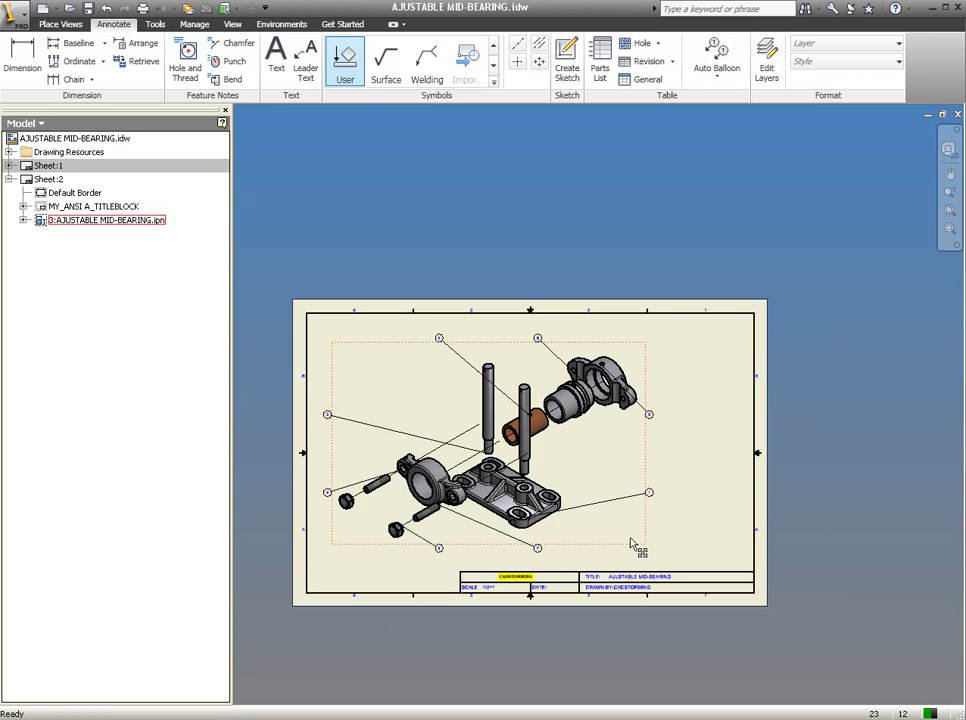
{"action": "scroll", "coordinate": [631, 542], "scroll_direction": "up", "scroll_amount": 1}
Line up balloons 8, 7 and 1 along the bottom, leaders on the nut and stud
{"action": "mouse_move", "coordinate": [456, 565]}
{"action": "middle_mouse_down"}
{"action": "mouse_move", "coordinate": [497, 509]}
{"action": "mouse_move", "coordinate": [534, 485]}
{"action": "middle_mouse_up"}
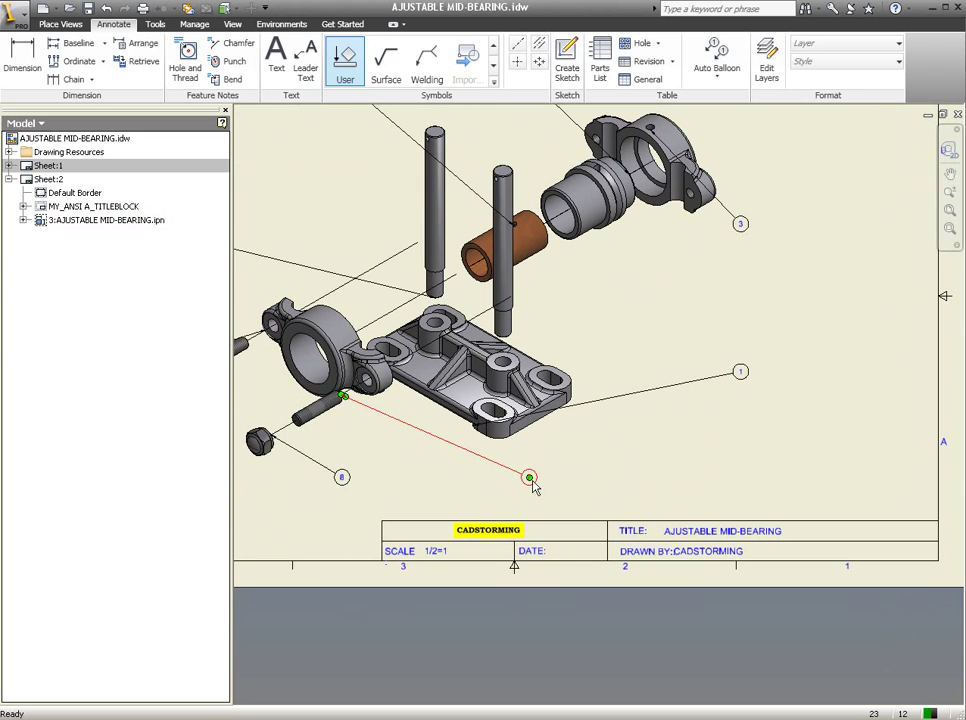
{"action": "left_click_drag", "start_coordinate": [529, 478], "coordinate": [382, 502]}
{"action": "mouse_move", "coordinate": [533, 487]}
{"action": "left_mouse_down"}
{"action": "mouse_move", "coordinate": [413, 490]}
{"action": "mouse_move", "coordinate": [381, 479]}
{"action": "left_mouse_up"}
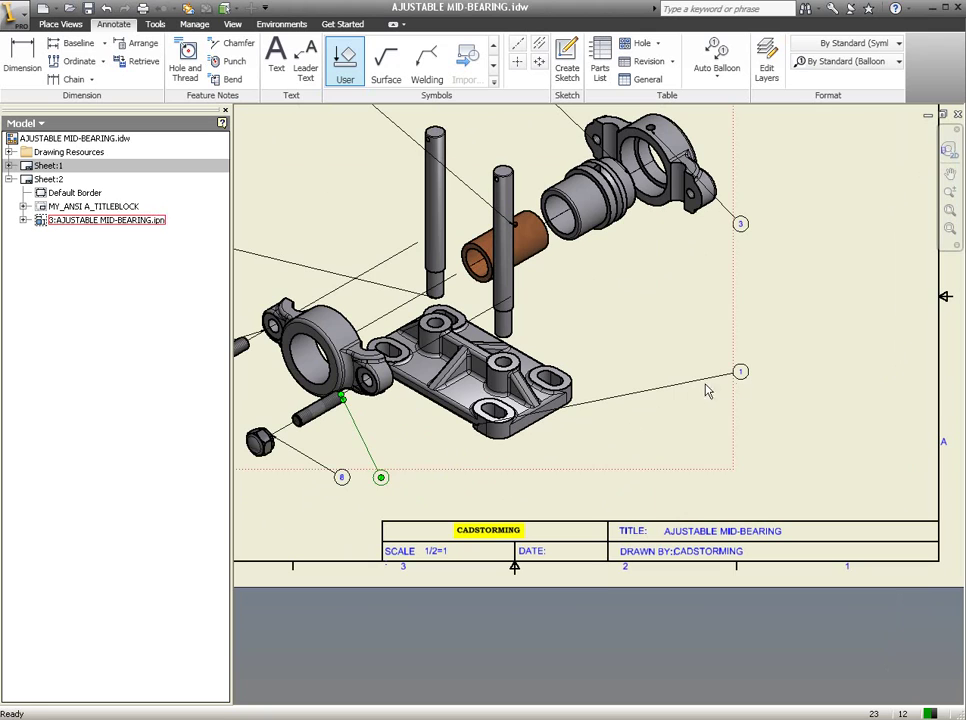
{"action": "mouse_move", "coordinate": [740, 371]}
{"action": "left_mouse_down"}
{"action": "mouse_move", "coordinate": [491, 484]}
{"action": "mouse_move", "coordinate": [443, 478]}
{"action": "left_mouse_up"}
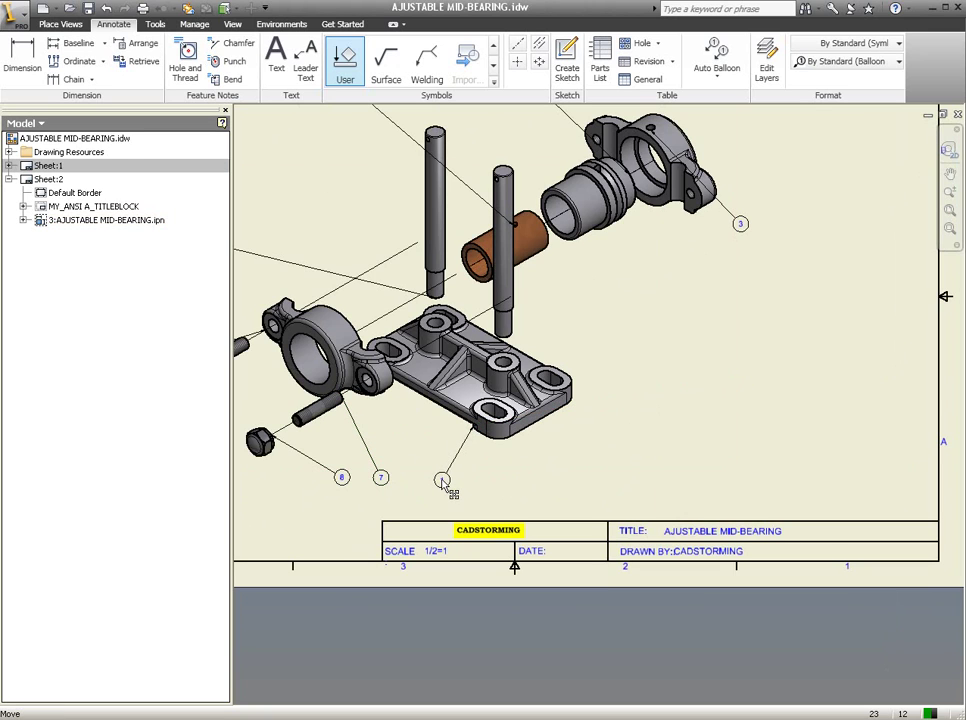
{"action": "middle_click_drag", "start_coordinate": [423, 488], "coordinate": [522, 485]}
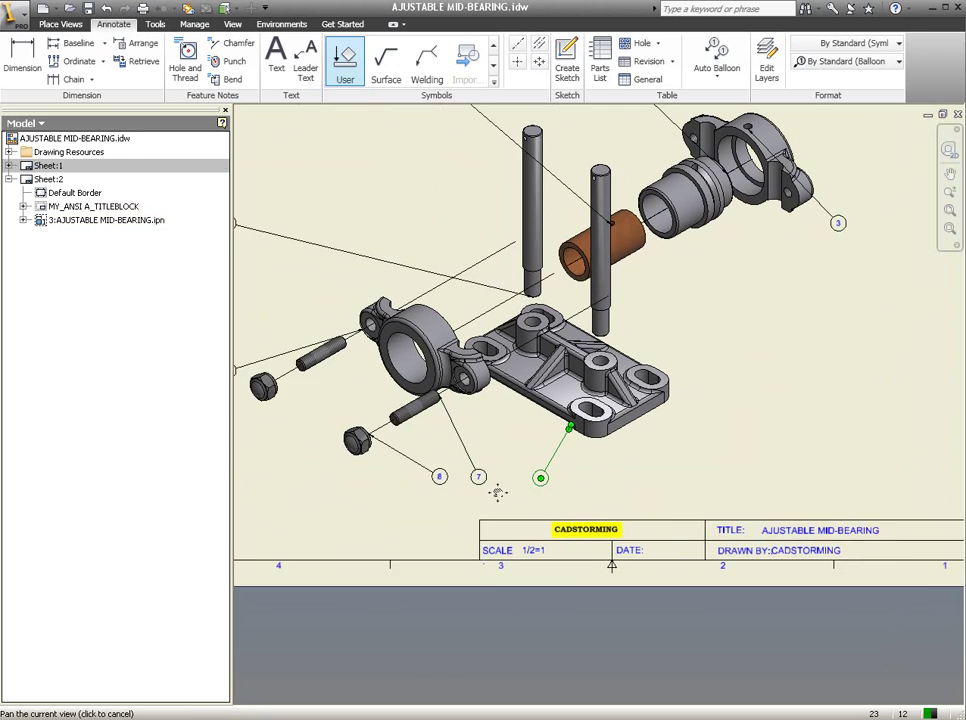
{"action": "scroll", "coordinate": [384, 478], "scroll_direction": "up", "scroll_amount": 3}
{"action": "left_click_drag", "start_coordinate": [364, 407], "coordinate": [364, 437]}
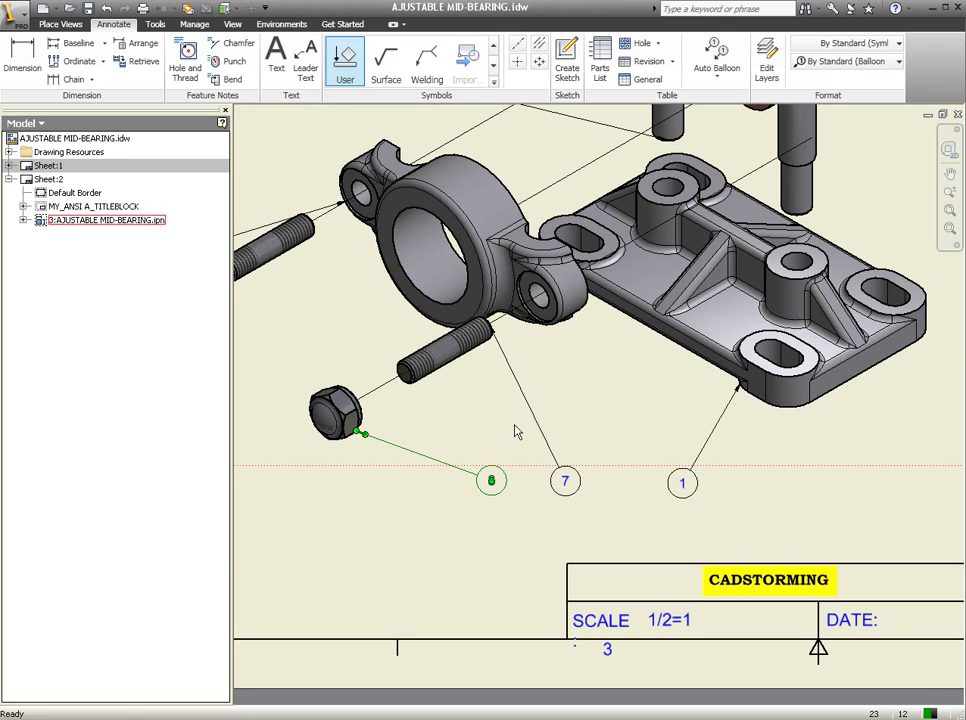
{"action": "middle_click_drag", "start_coordinate": [493, 341], "coordinate": [517, 345]}
{"action": "left_click_drag", "start_coordinate": [515, 335], "coordinate": [491, 363]}
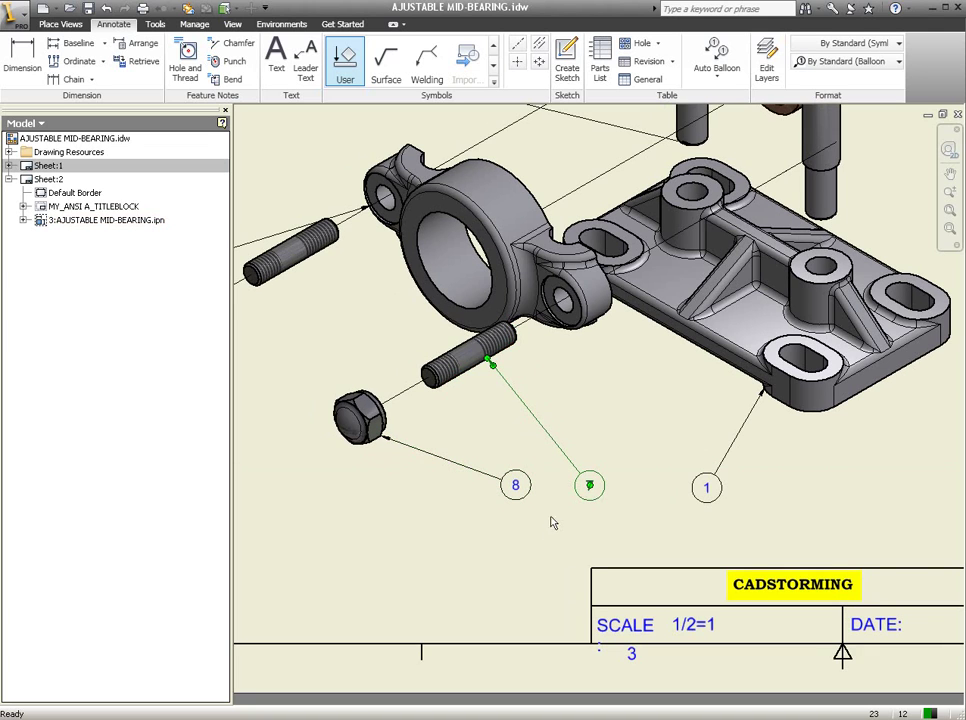
Move balloon 4 up near balloon 2; attach their leaders to the bearing ear and upper pin
{"action": "scroll", "coordinate": [545, 550], "scroll_direction": "down", "scroll_amount": 3}
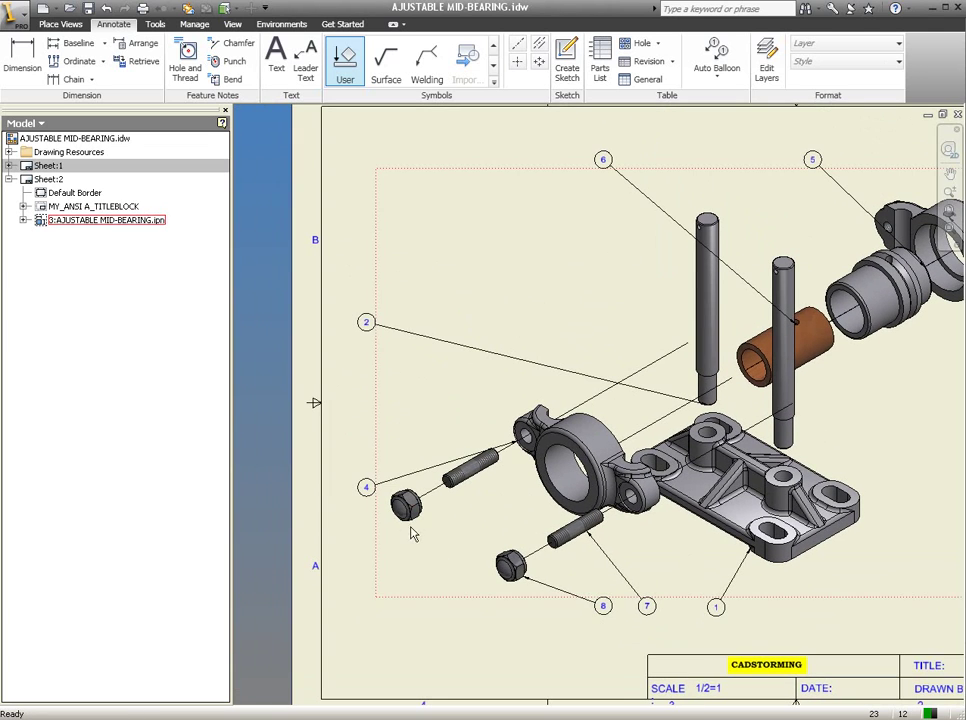
{"action": "left_click_drag", "start_coordinate": [368, 490], "coordinate": [370, 388]}
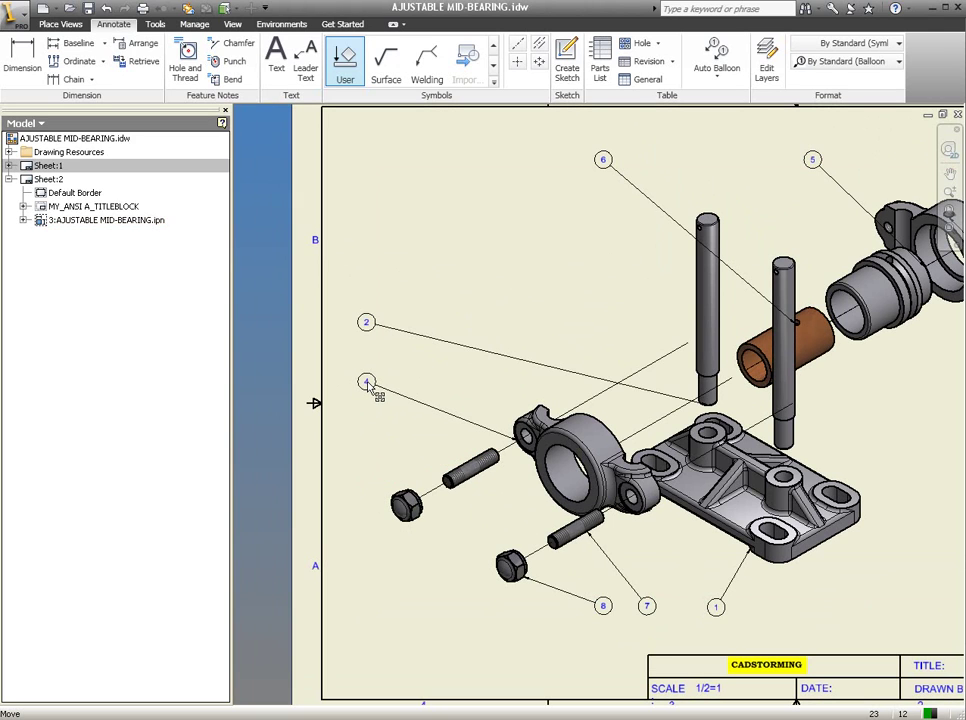
{"action": "scroll", "coordinate": [510, 440], "scroll_direction": "up", "scroll_amount": 3}
{"action": "left_click_drag", "start_coordinate": [541, 449], "coordinate": [528, 410]}
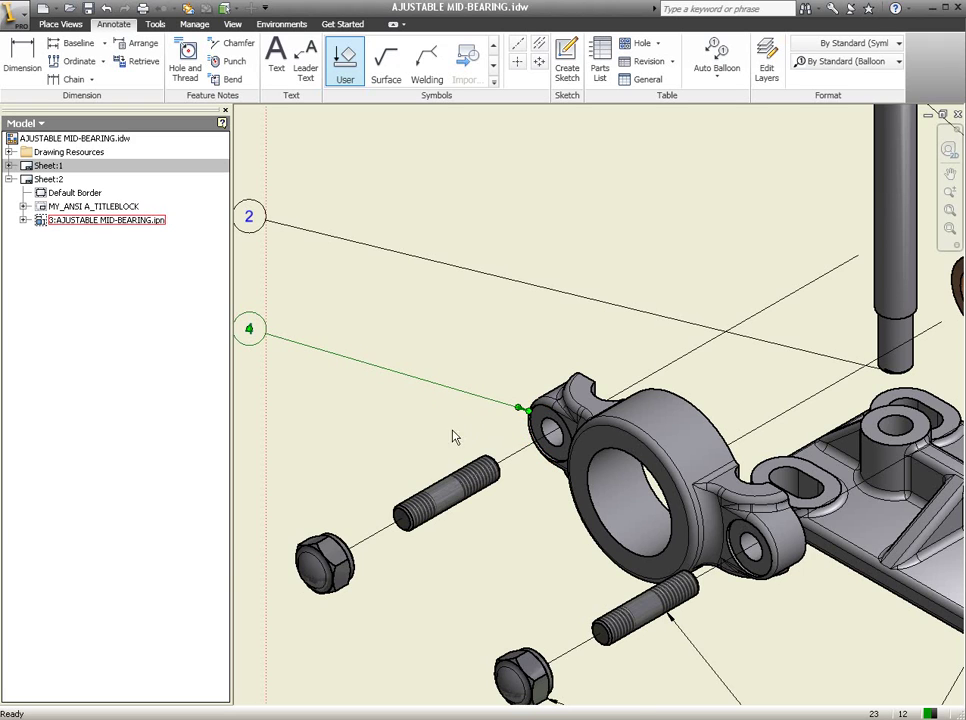
{"action": "scroll", "coordinate": [452, 437], "scroll_direction": "down", "scroll_amount": 3}
{"action": "middle_click_drag", "start_coordinate": [470, 398], "coordinate": [494, 465]}
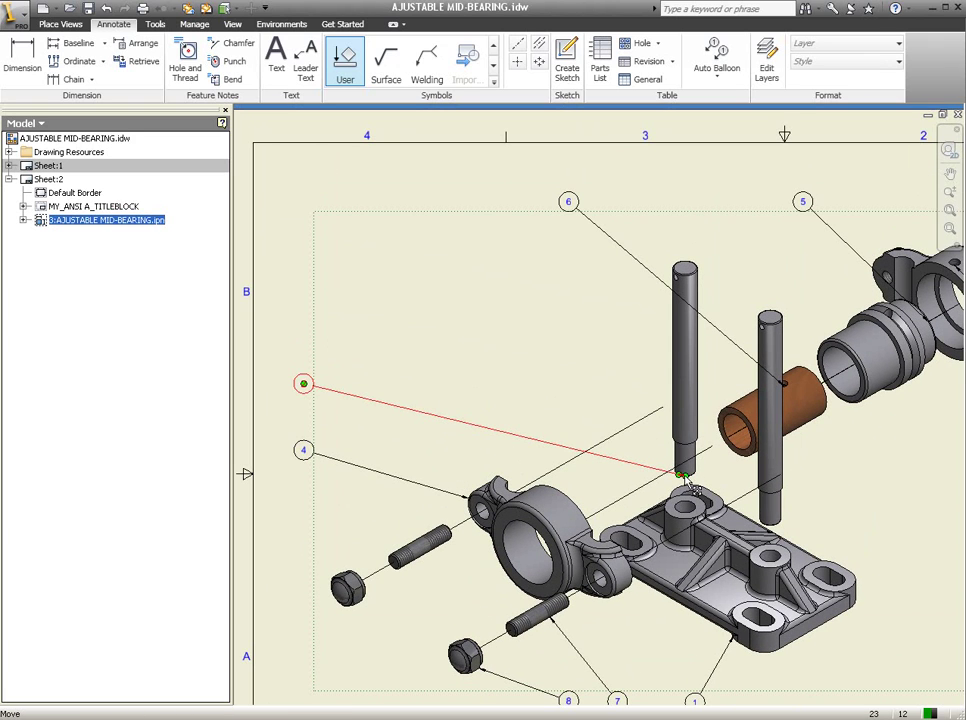
{"action": "left_click_drag", "start_coordinate": [684, 478], "coordinate": [668, 368]}
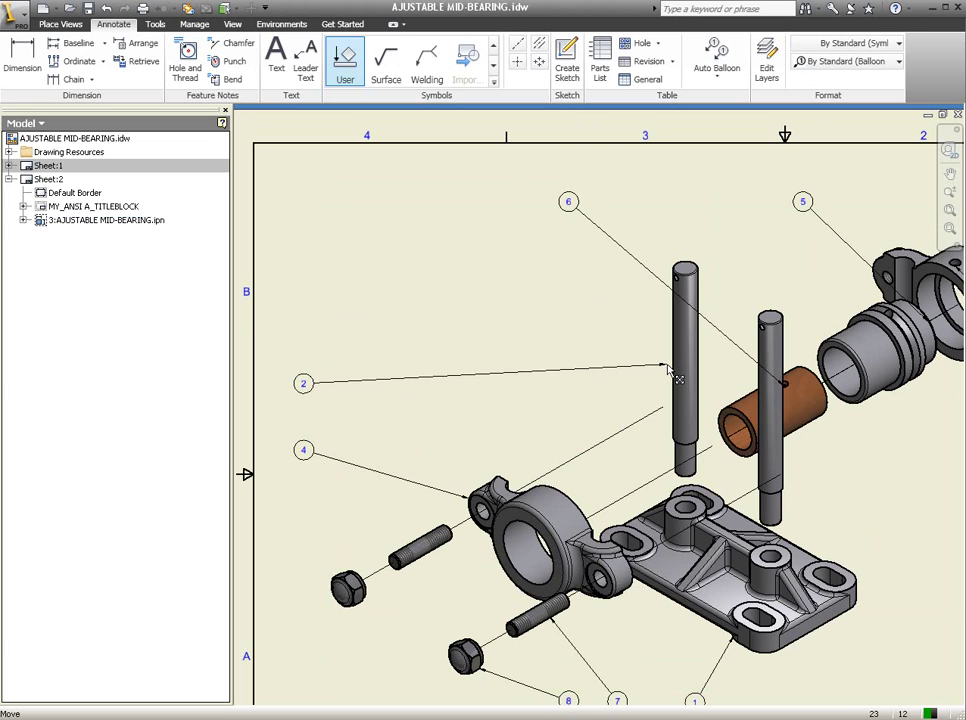
{"action": "left_click", "coordinate": [508, 442]}
Move balloon 6 beside balloon 5, leaders reattached to the bushing and shaft
{"action": "middle_click_drag", "start_coordinate": [508, 442], "coordinate": [343, 418]}
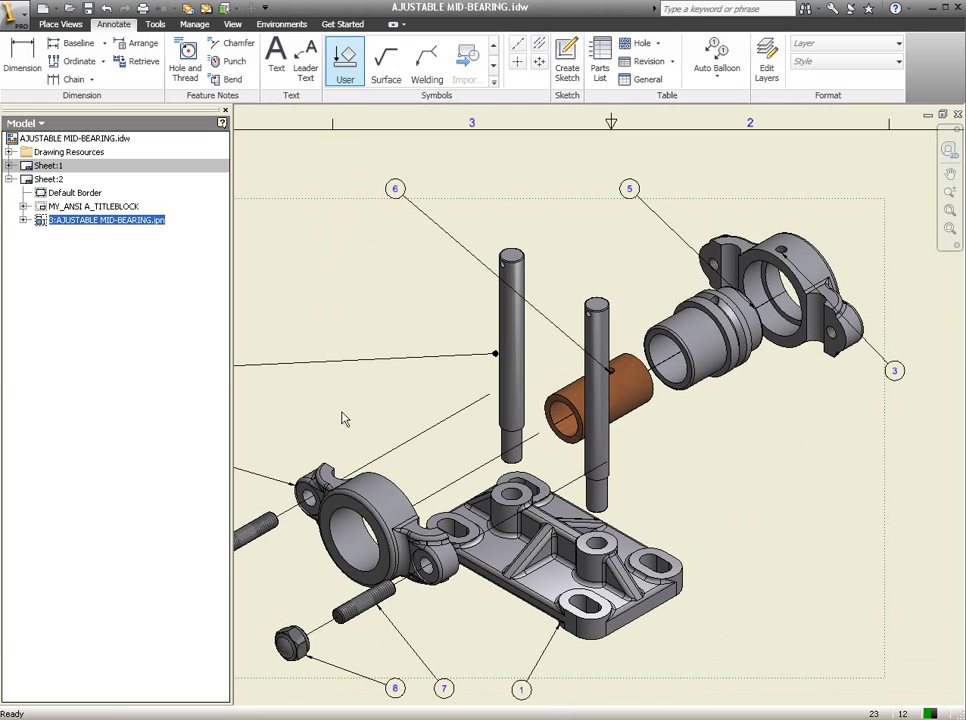
{"action": "left_click", "coordinate": [436, 189]}
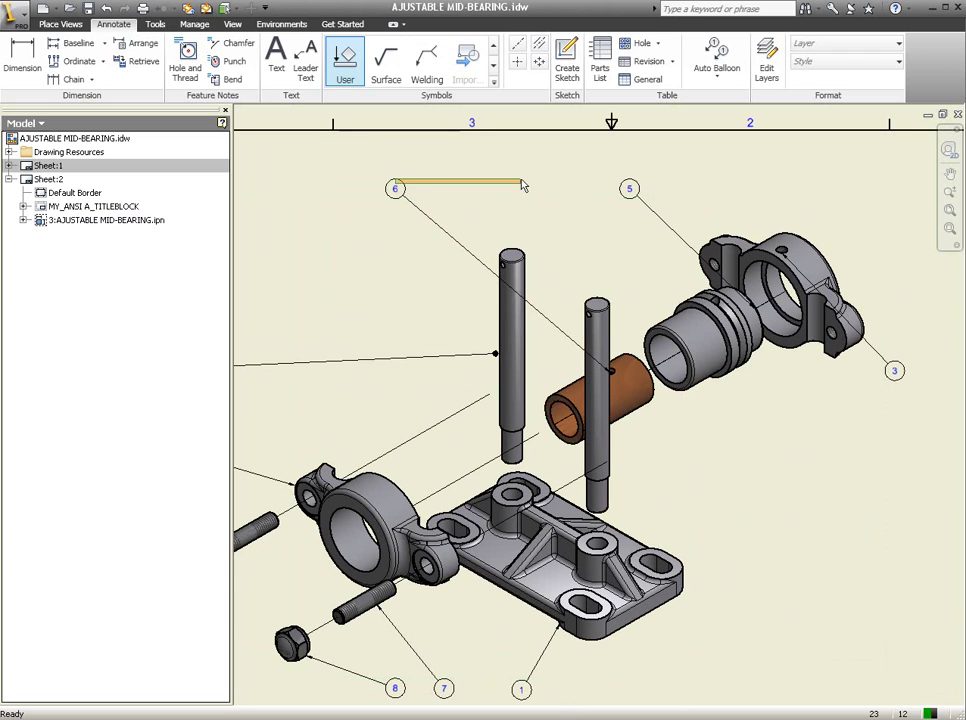
{"action": "left_click", "coordinate": [400, 190]}
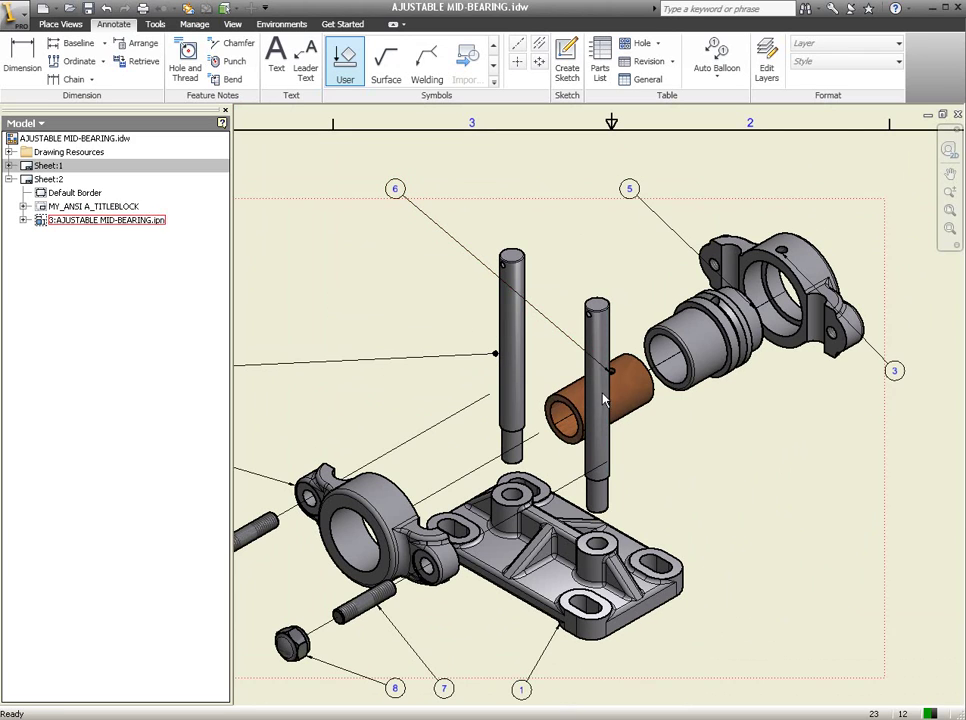
{"action": "left_click_drag", "start_coordinate": [613, 377], "coordinate": [567, 387]}
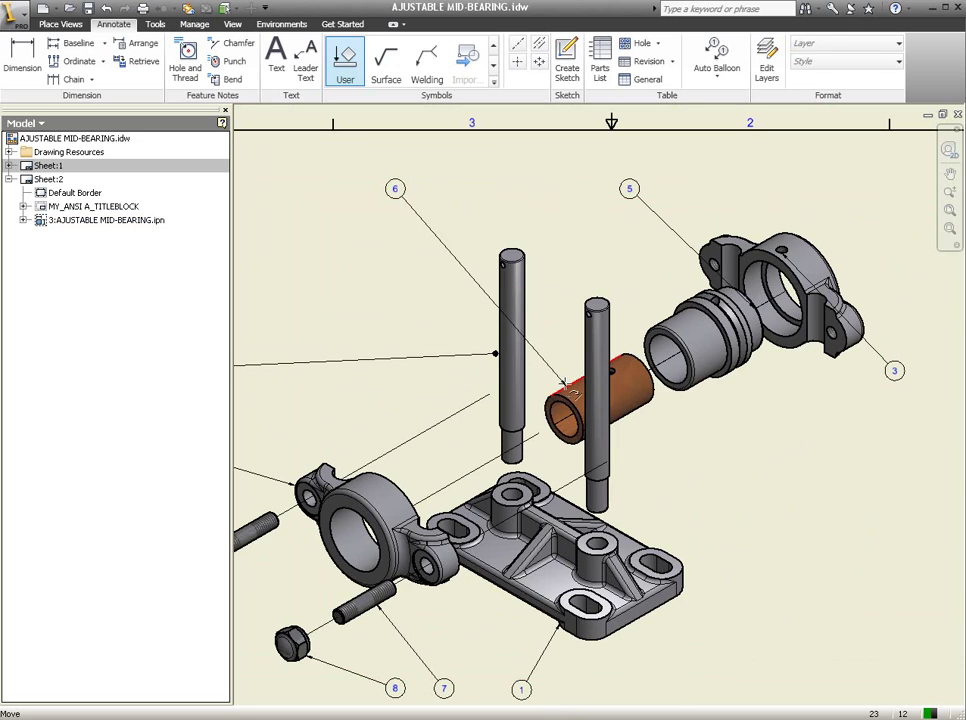
{"action": "left_click", "coordinate": [397, 191]}
{"action": "left_click_drag", "start_coordinate": [396, 190], "coordinate": [538, 190]}
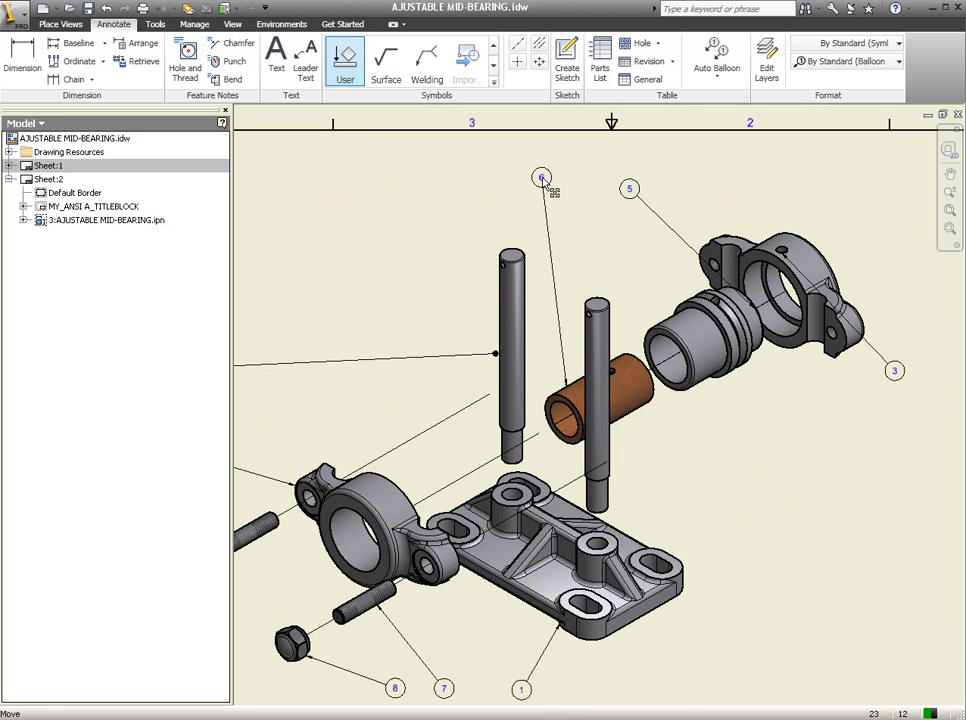
{"action": "left_click", "coordinate": [540, 191]}
{"action": "mouse_move", "coordinate": [628, 188]}
{"action": "middle_mouse_down"}
{"action": "mouse_move", "coordinate": [600, 218]}
{"action": "mouse_move", "coordinate": [565, 220]}
{"action": "middle_mouse_up"}
{"action": "left_click_drag", "start_coordinate": [641, 285], "coordinate": [627, 333]}
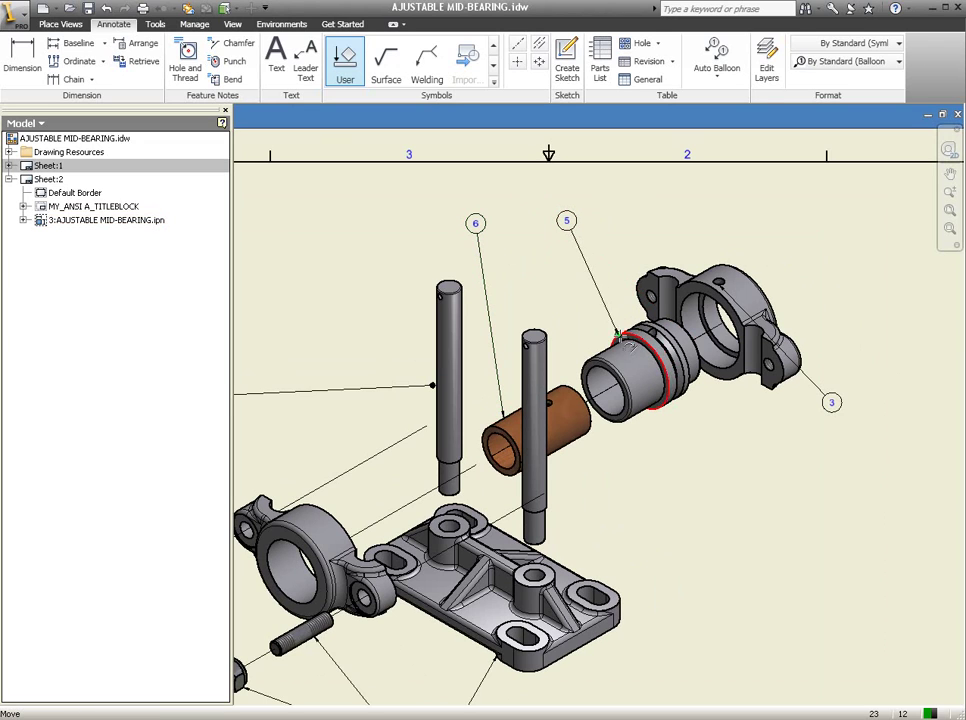
{"action": "left_click", "coordinate": [628, 336]}
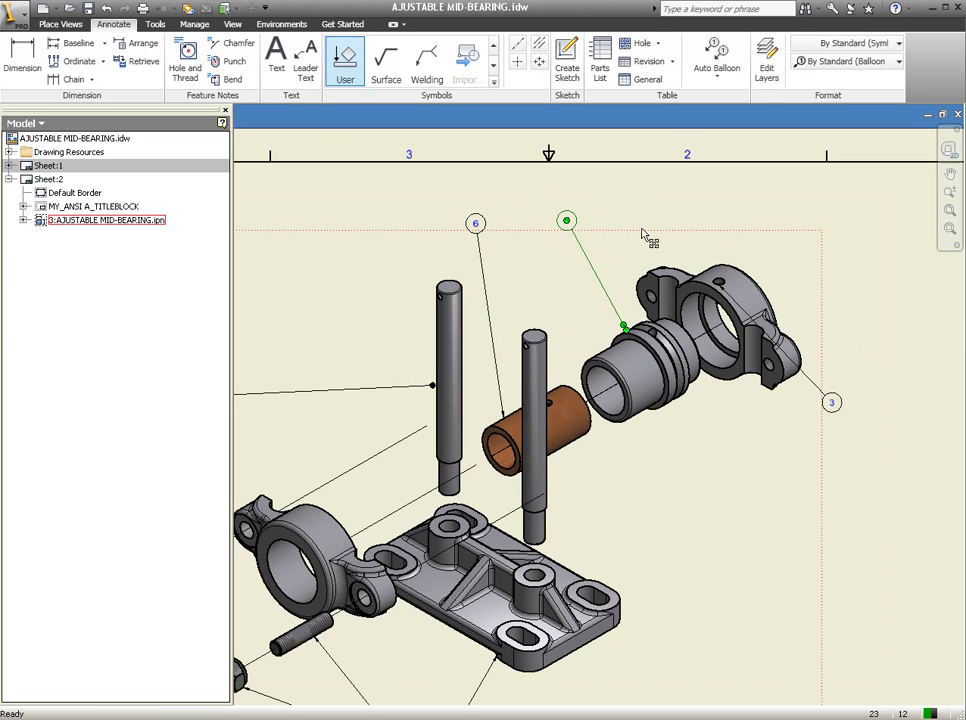
{"action": "left_click", "coordinate": [840, 388]}
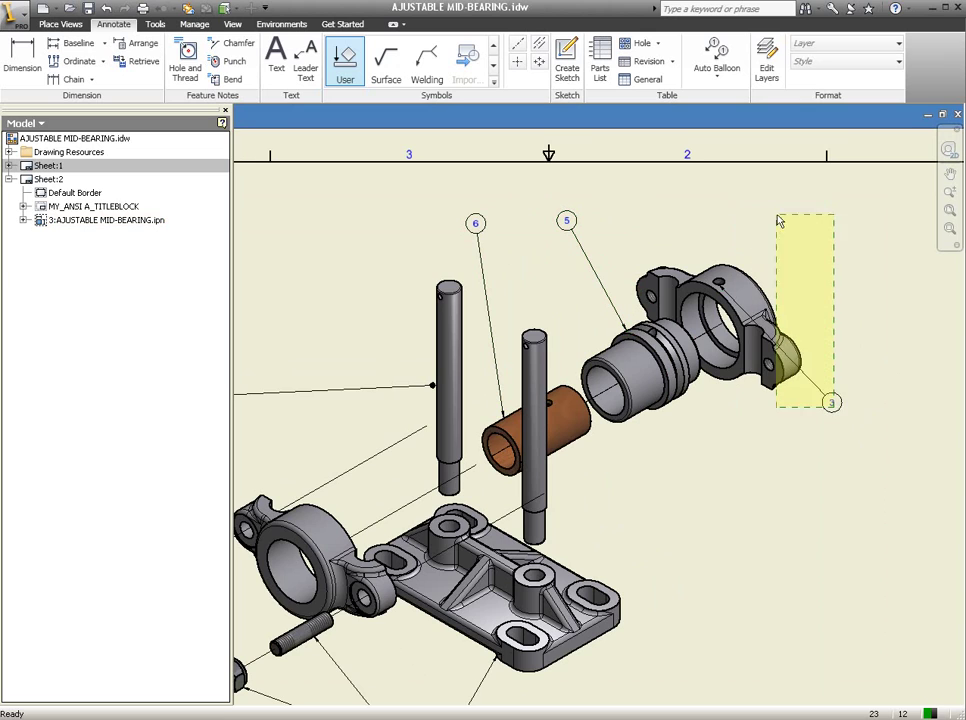
{"action": "left_click", "coordinate": [834, 404]}
Reattach balloon 3's leader to the bearing housing and set it beside balloon 5
{"action": "left_click", "coordinate": [834, 404]}
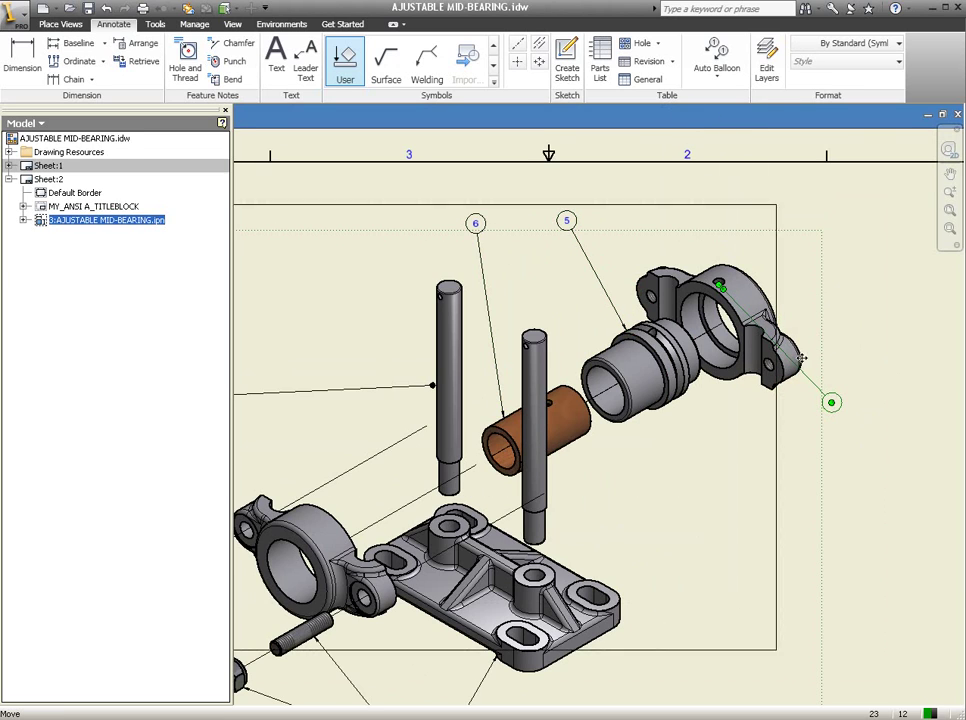
{"action": "mouse_move", "coordinate": [840, 381]}
{"action": "left_mouse_down"}
{"action": "mouse_move", "coordinate": [843, 403]}
{"action": "mouse_move", "coordinate": [858, 399]}
{"action": "mouse_move", "coordinate": [694, 211]}
{"action": "left_mouse_up"}
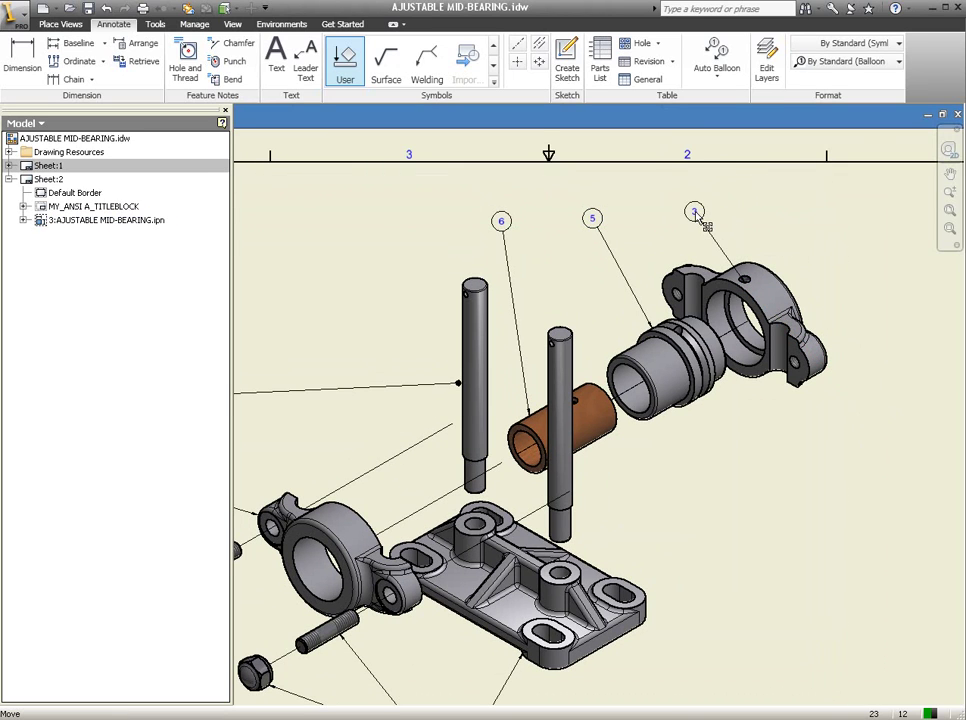
{"action": "left_click_drag", "start_coordinate": [748, 291], "coordinate": [693, 263]}
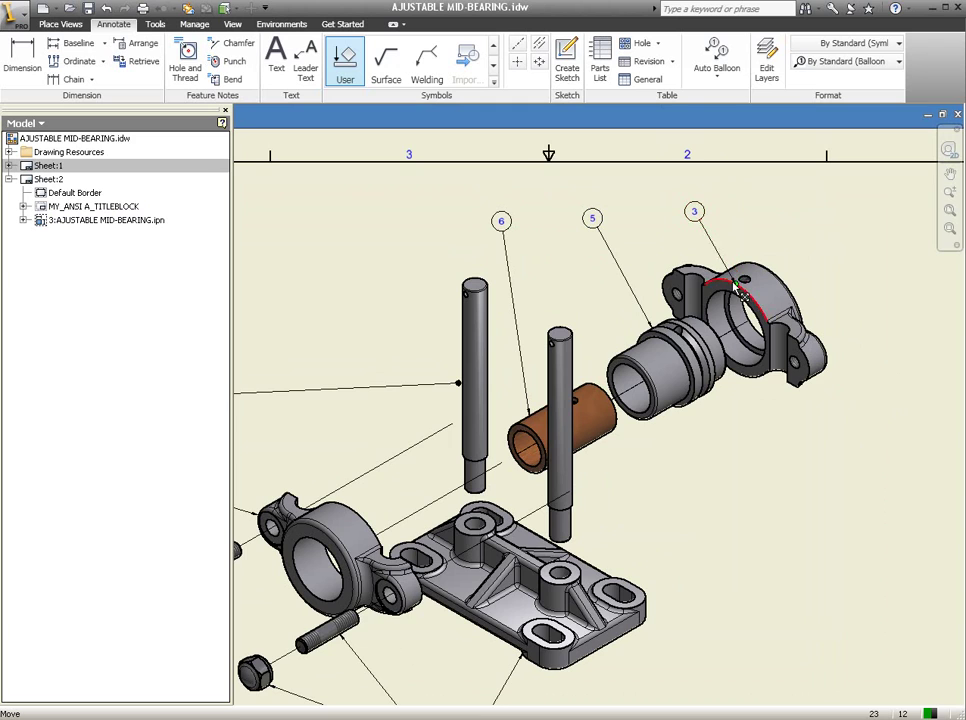
{"action": "left_click", "coordinate": [748, 230]}
{"action": "scroll", "coordinate": [755, 207], "scroll_direction": "up", "scroll_amount": 2}
{"action": "middle_click_drag", "start_coordinate": [755, 207], "coordinate": [774, 319]}
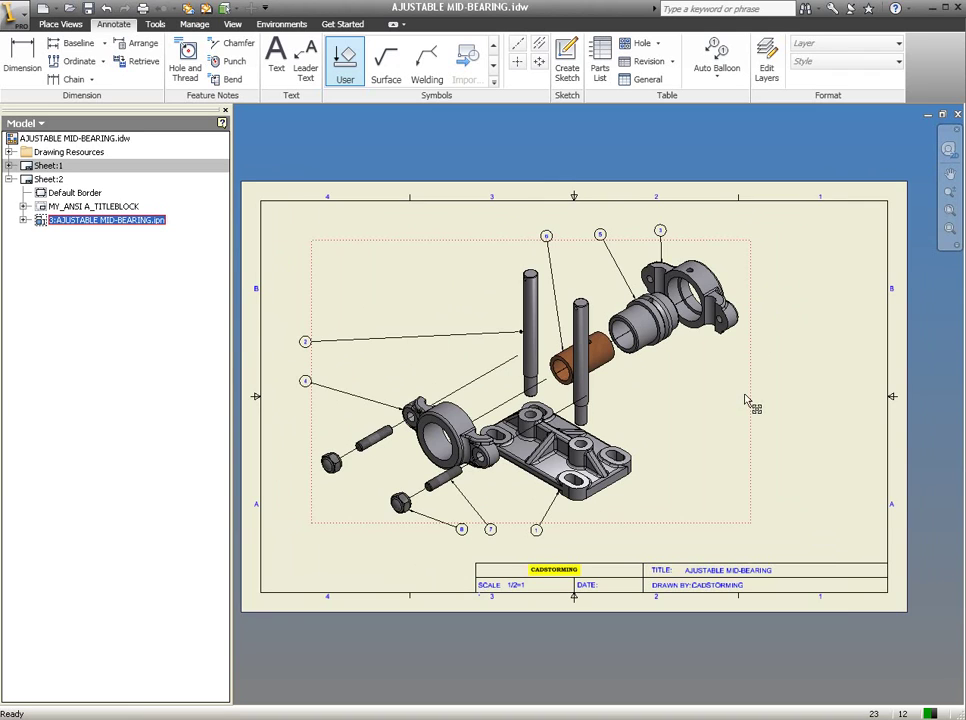
Drag the ballooned exploded view slightly left and lower on Sheet:2
{"action": "left_click_drag", "start_coordinate": [749, 398], "coordinate": [721, 396]}
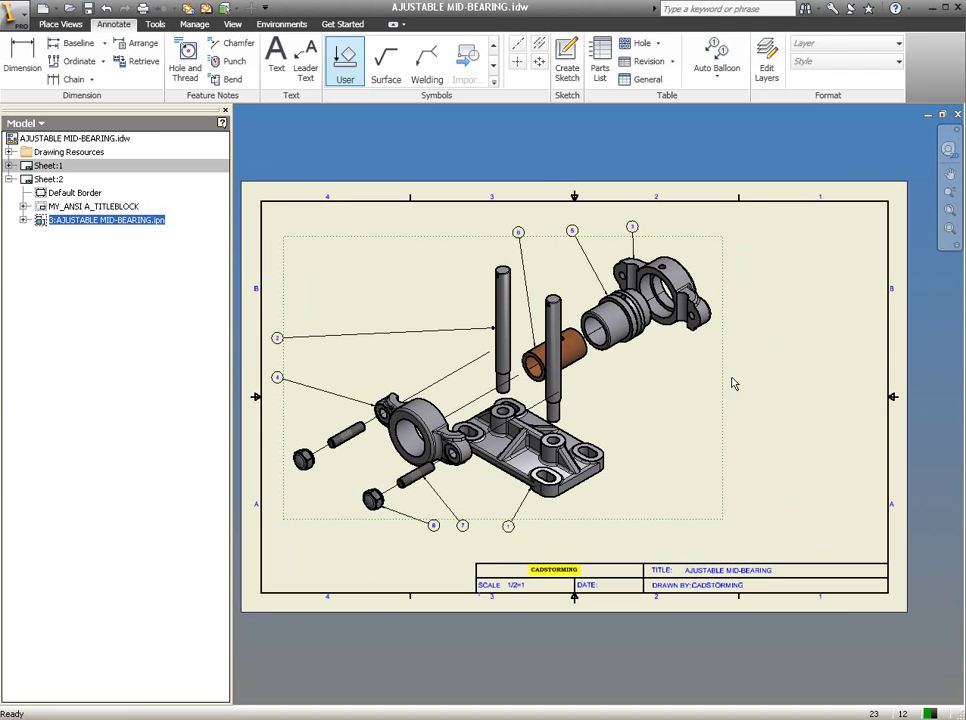
{"action": "left_click", "coordinate": [786, 387]}
{"action": "left_click", "coordinate": [727, 440]}
{"action": "mouse_move", "coordinate": [731, 448]}
{"action": "left_mouse_down"}
{"action": "mouse_move", "coordinate": [773, 391]}
{"action": "mouse_move", "coordinate": [800, 383]}
{"action": "left_mouse_up"}
{"action": "key", "text": "F2"}
{"action": "key", "text": "Escape"}
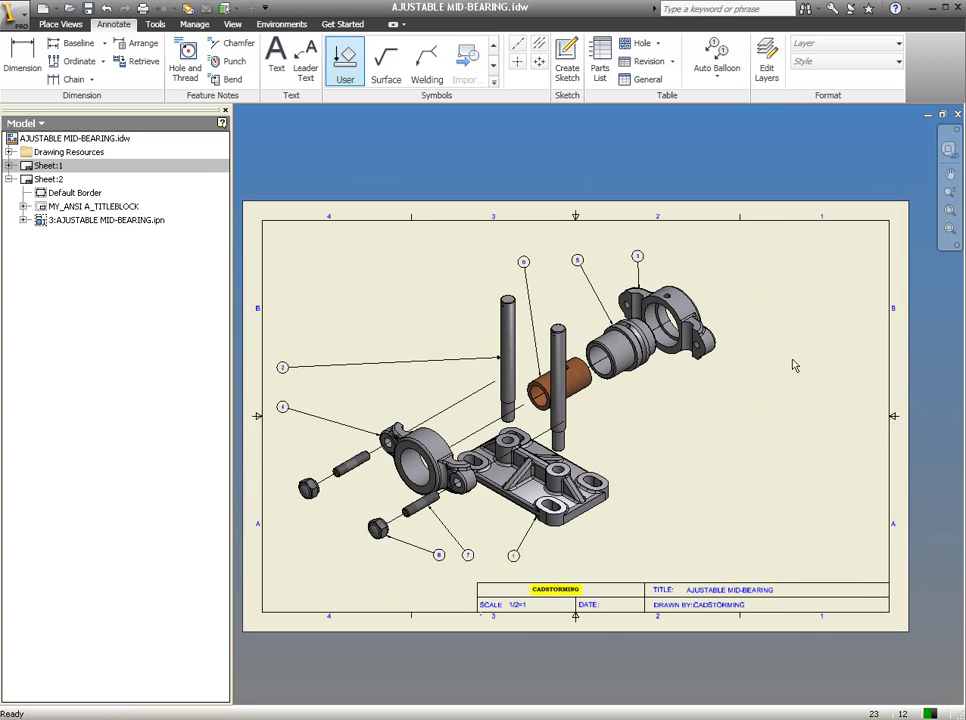
Insert a parts list for the exploded view at the title block corner
{"action": "left_click", "coordinate": [600, 62]}
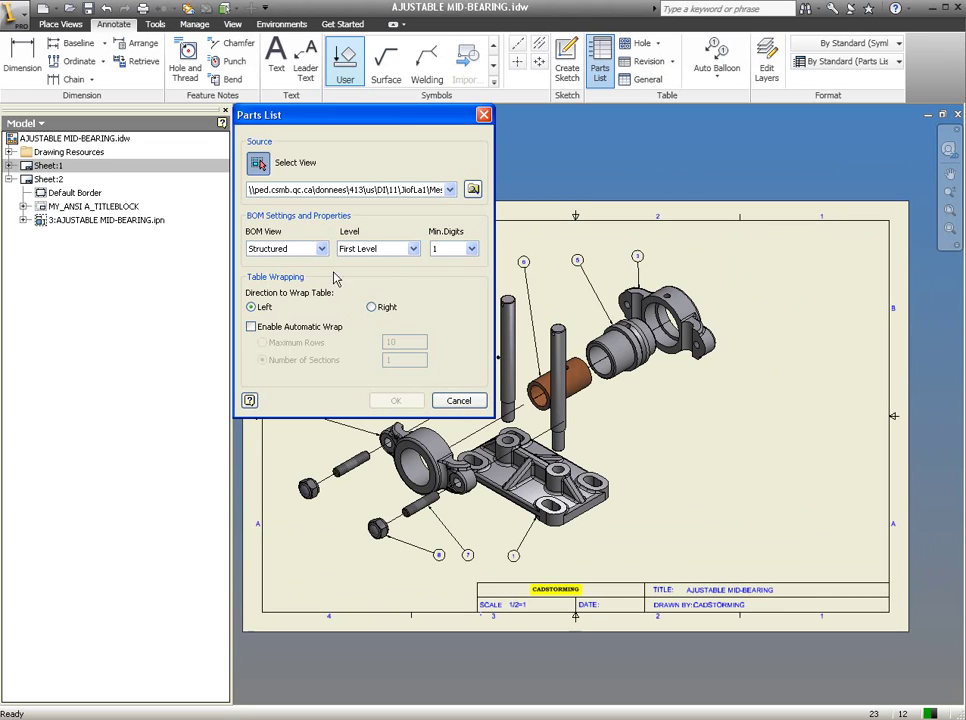
{"action": "left_click", "coordinate": [727, 421]}
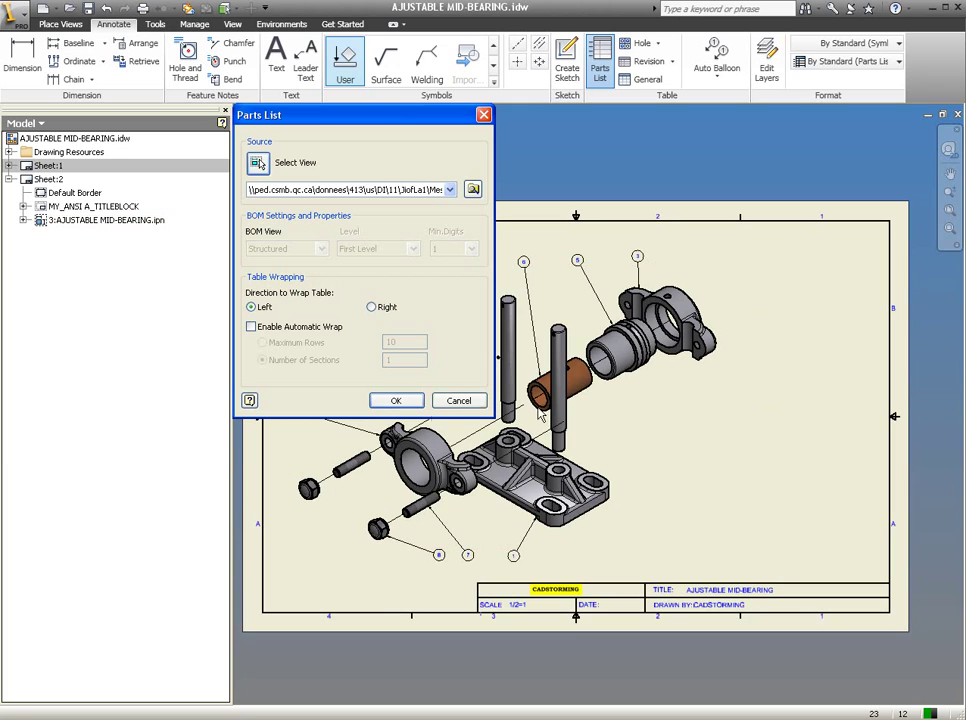
{"action": "left_click", "coordinate": [396, 400]}
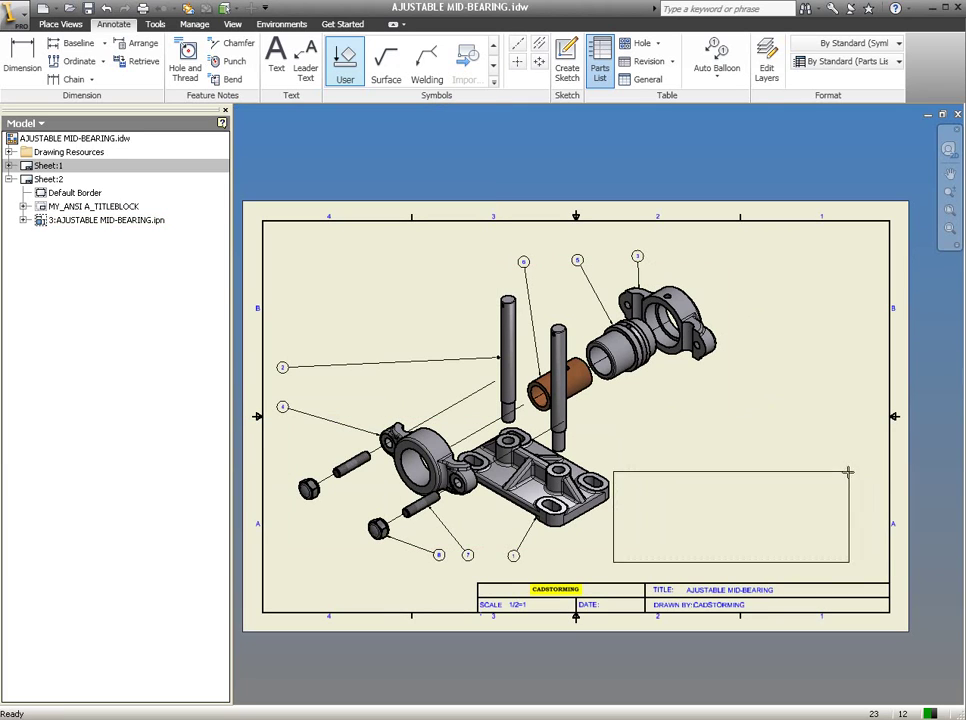
{"action": "left_click", "coordinate": [888, 490]}
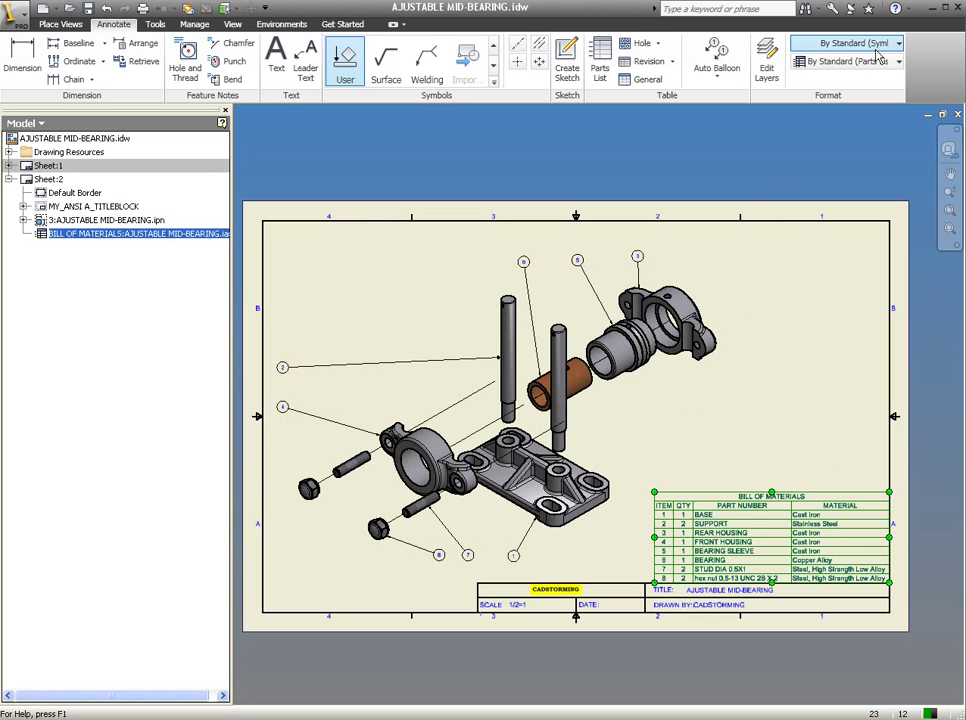
Restyle the parts list to Parts List- UPWARDS(ANSI)
{"action": "left_click", "coordinate": [878, 62]}
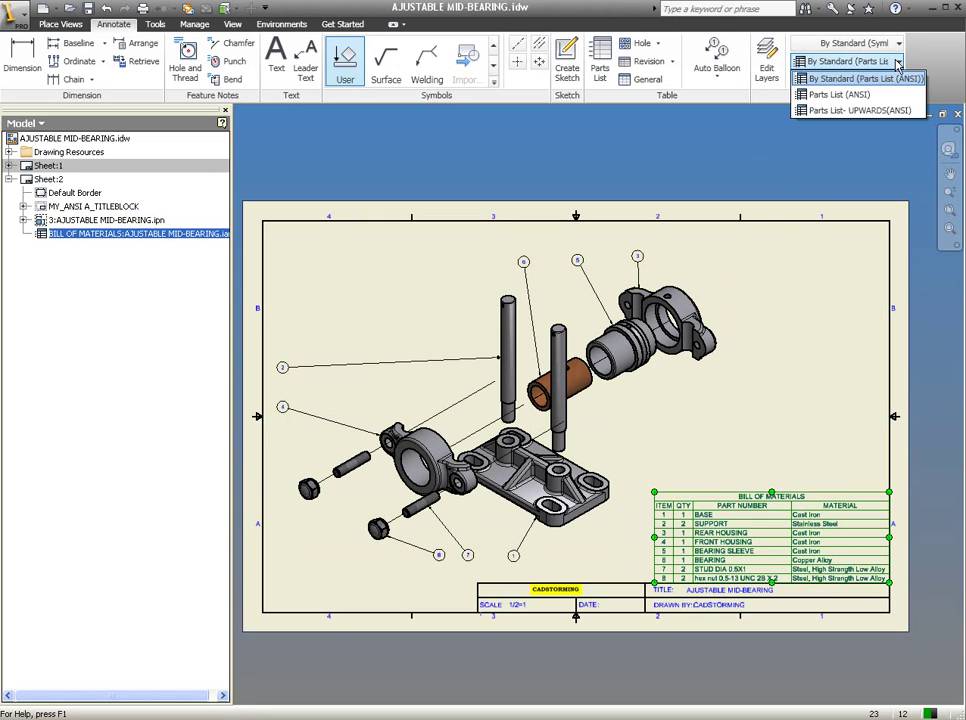
{"action": "left_click", "coordinate": [848, 113]}
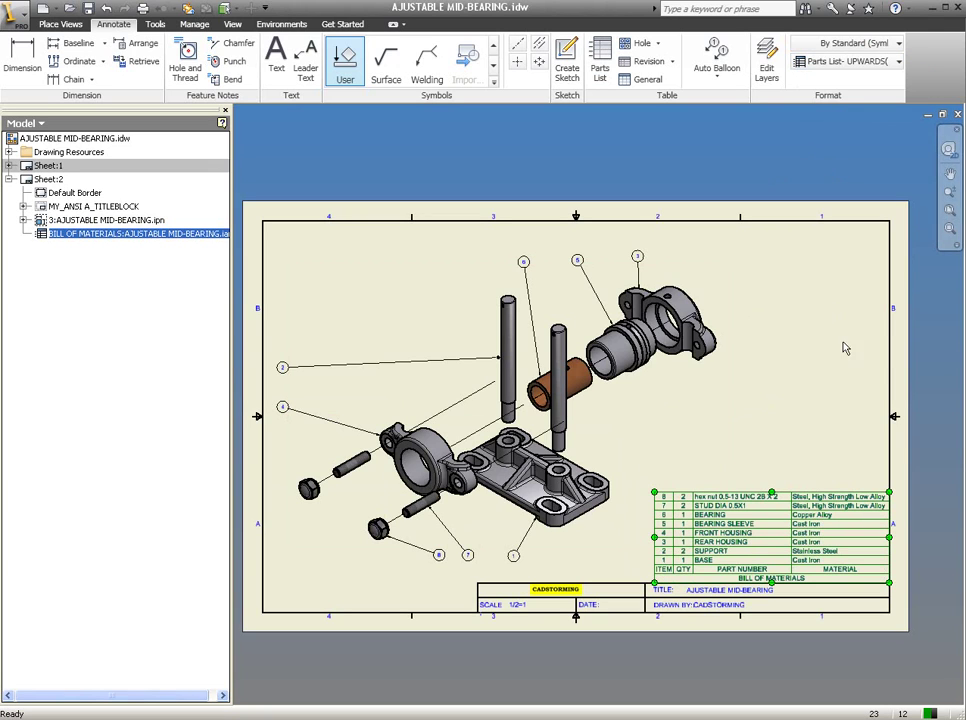
{"action": "left_click", "coordinate": [821, 453]}
{"action": "middle_click_drag", "start_coordinate": [821, 453], "coordinate": [765, 412]}
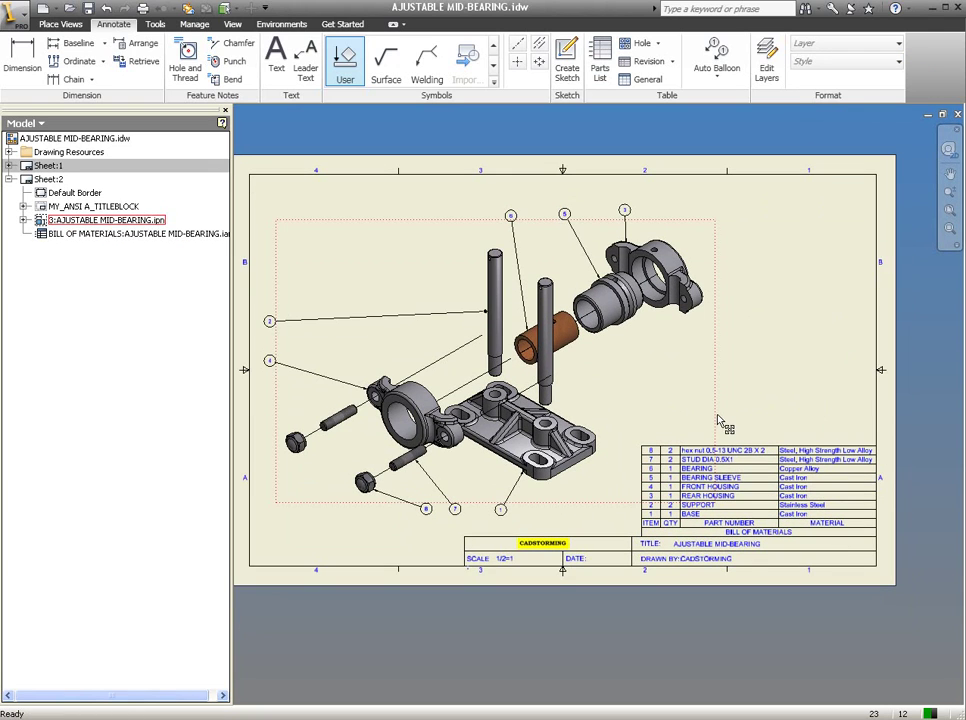
Nudge the exploded view up and right, then save AJUSTABLE MID-BEARING.idw
{"action": "middle_click_drag", "start_coordinate": [746, 346], "coordinate": [784, 389]}
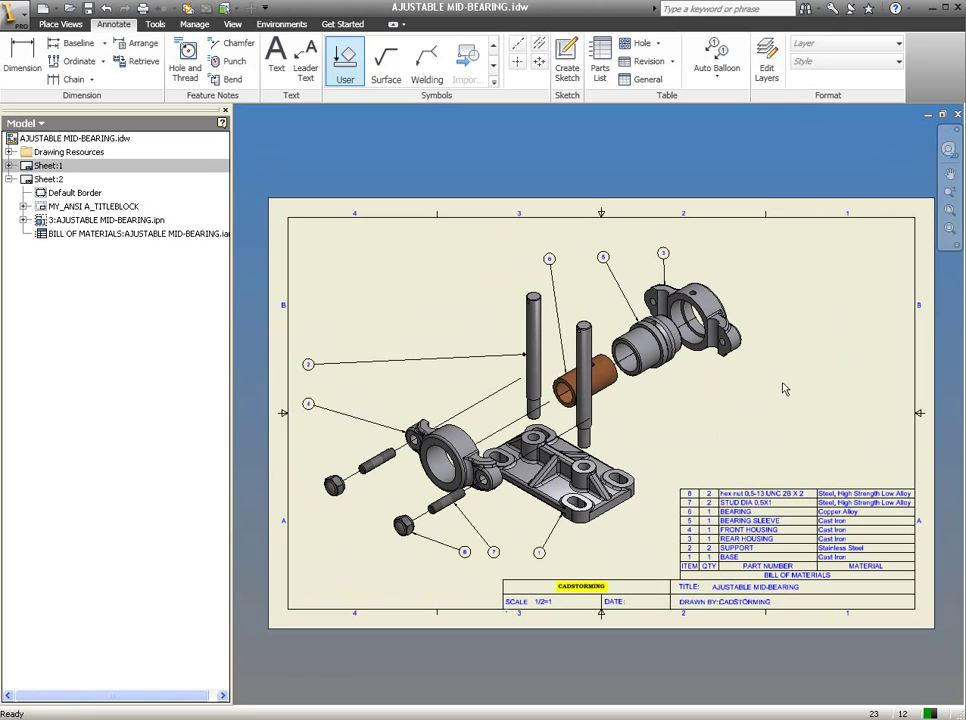
{"action": "left_click_drag", "start_coordinate": [567, 264], "coordinate": [584, 252]}
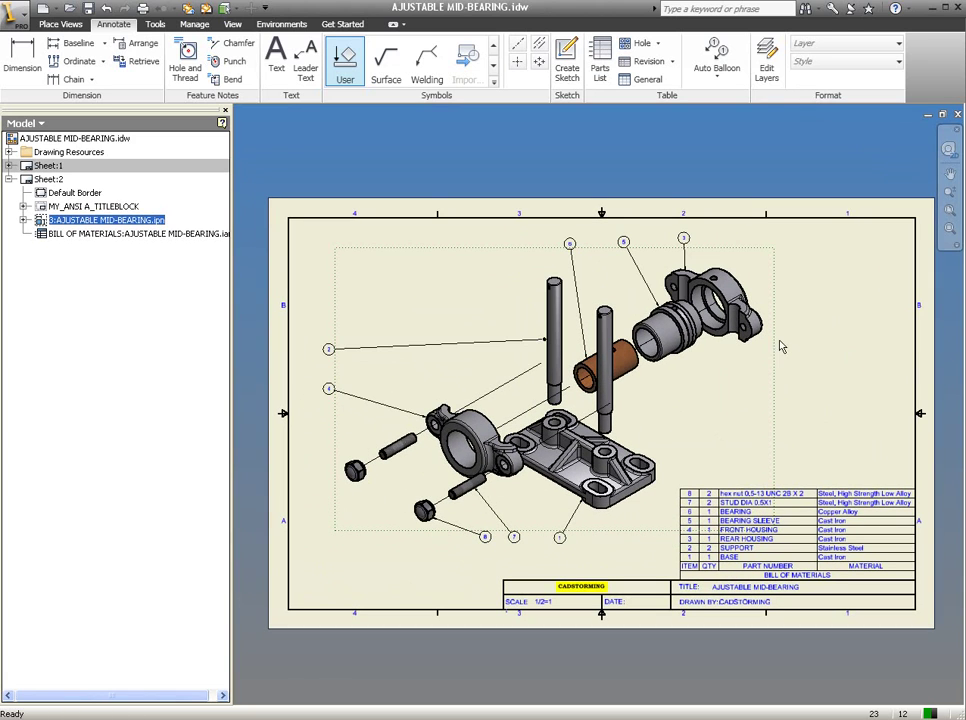
{"action": "left_click_drag", "start_coordinate": [790, 362], "coordinate": [802, 354]}
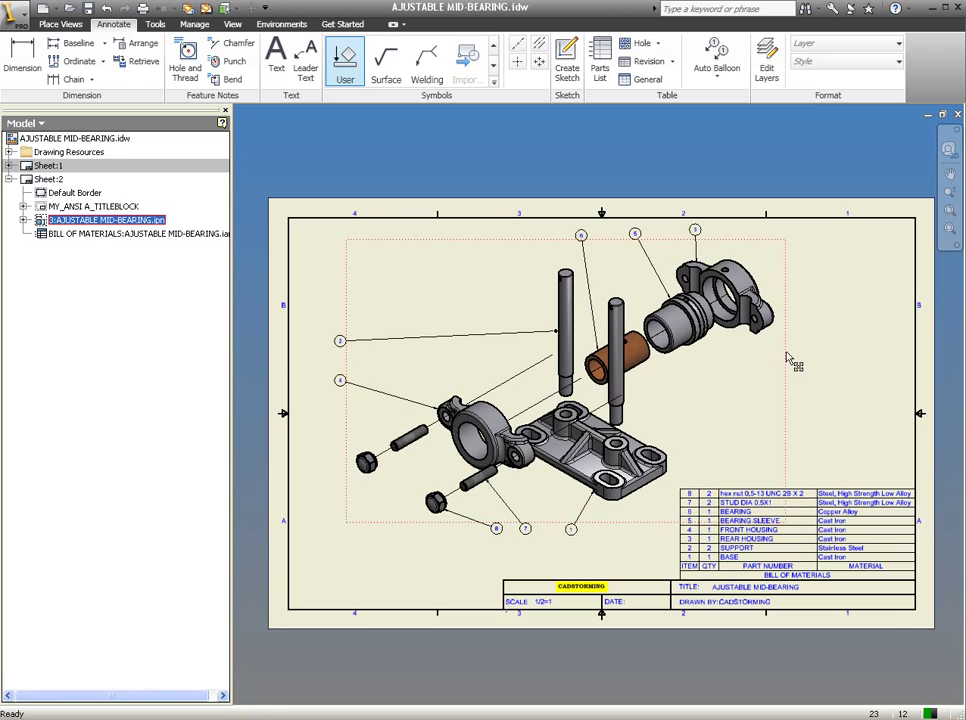
{"action": "key", "text": "F2"}
{"action": "mouse_move", "coordinate": [862, 358]}
{"action": "left_mouse_down"}
{"action": "mouse_move", "coordinate": [860, 311]}
{"action": "mouse_move", "coordinate": [855, 384]}
{"action": "left_mouse_up"}
{"action": "key", "text": "Escape"}
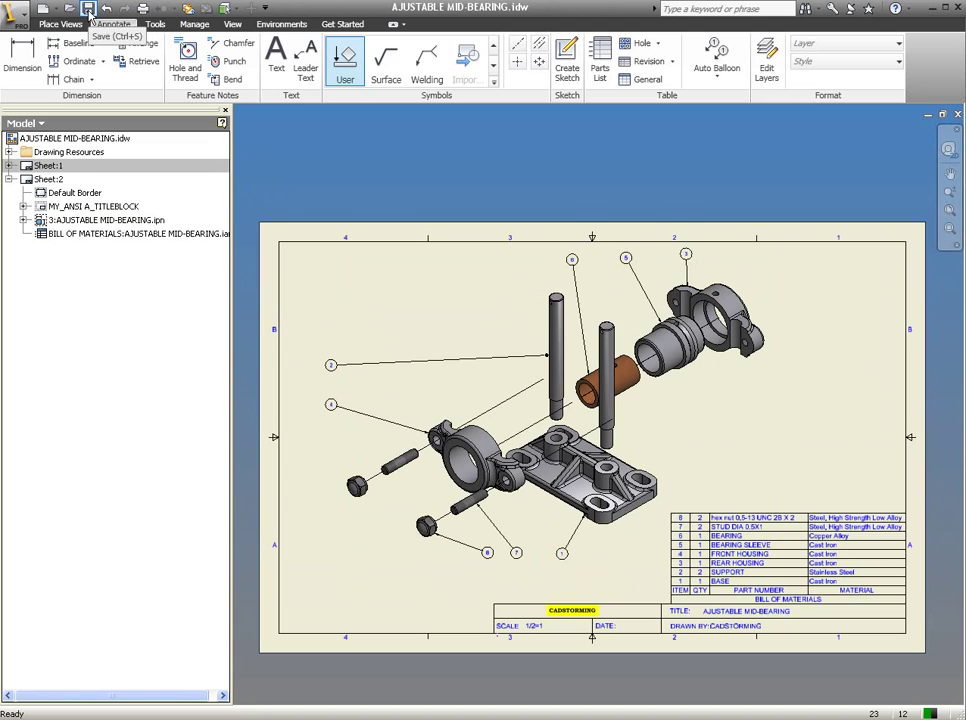
{"action": "left_click", "coordinate": [88, 9]}
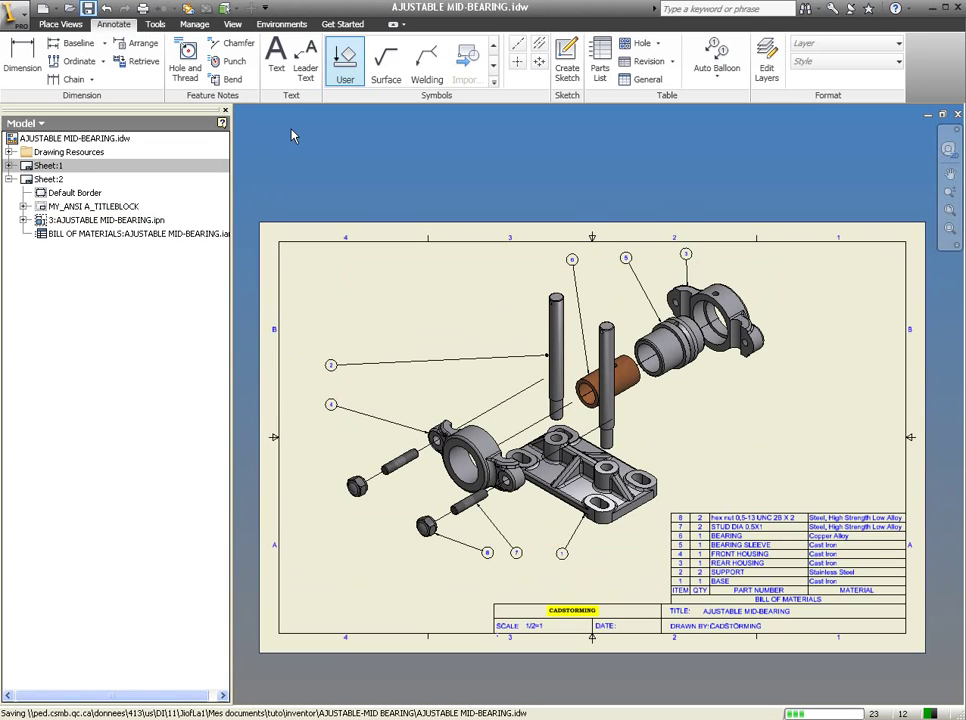
Rename Sheet:2 to EXPLODED VIEW via Edit Sheet
{"action": "right_click", "coordinate": [57, 182]}
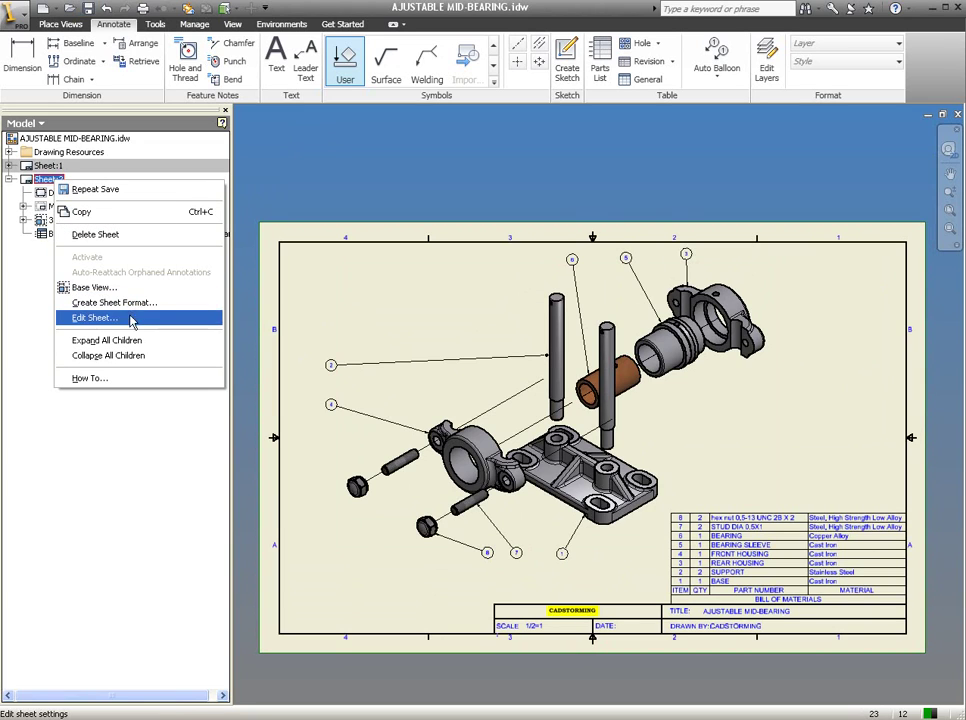
{"action": "left_click", "coordinate": [95, 317]}
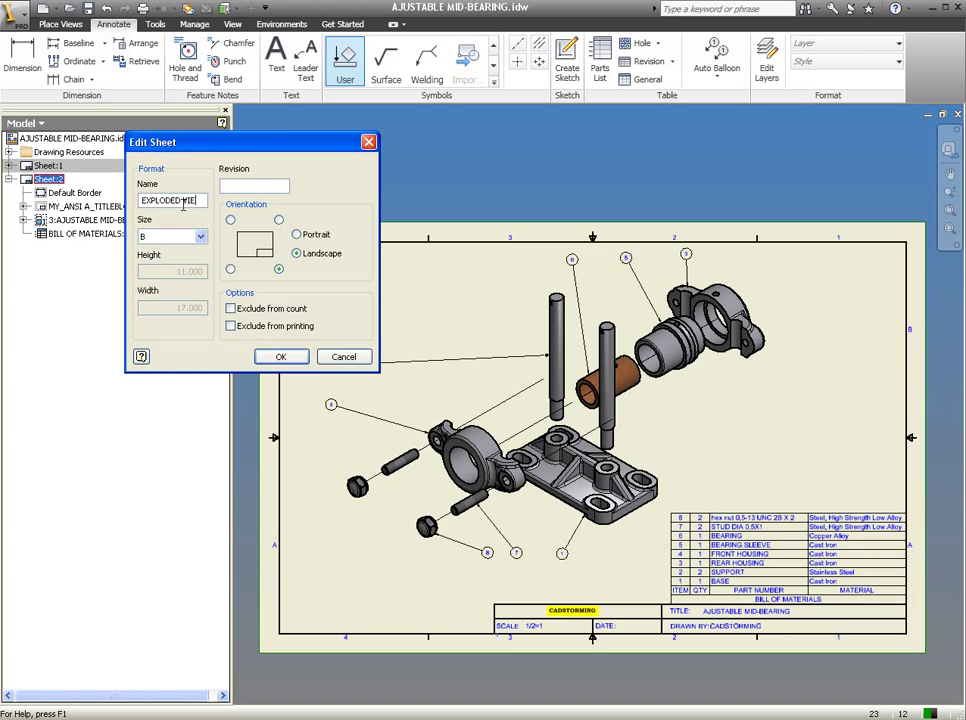
{"action": "type", "text": "EXPLODED VIEW"}
{"action": "left_click", "coordinate": [281, 358]}
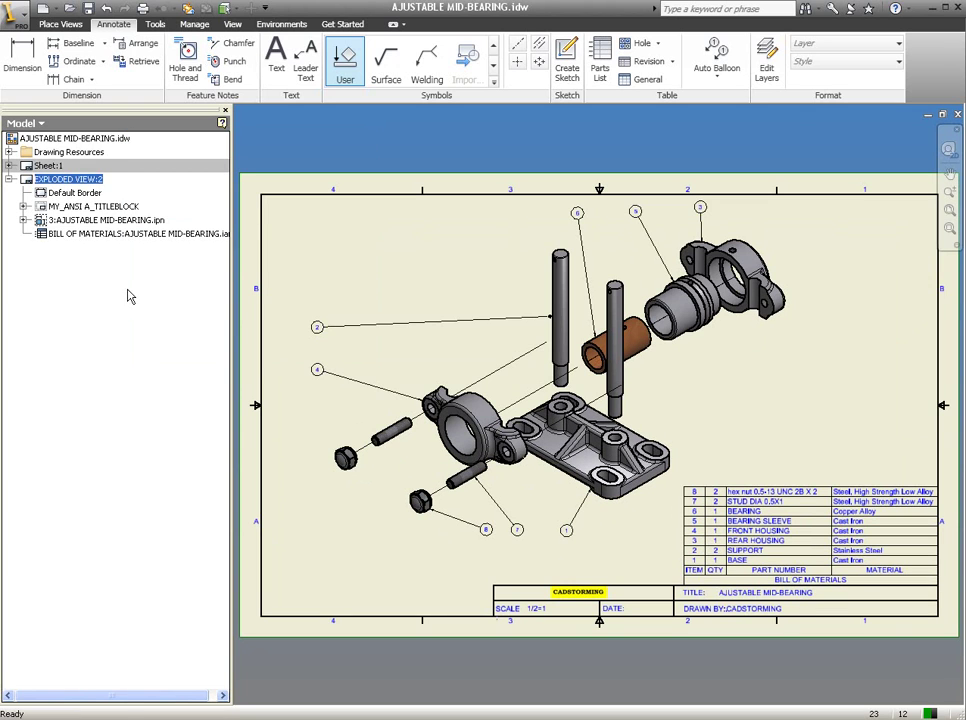
{"action": "middle_click_drag", "start_coordinate": [405, 237], "coordinate": [413, 258]}
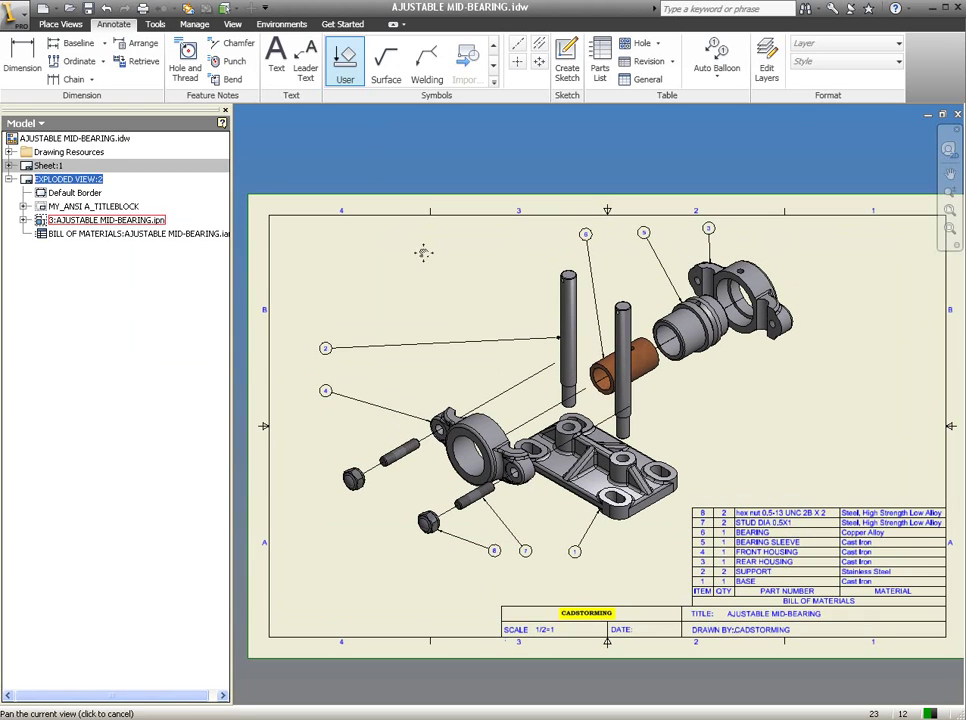
Activate Sheet:1 and rename it ASSEMBLY DRAWING
{"action": "right_click", "coordinate": [48, 170]}
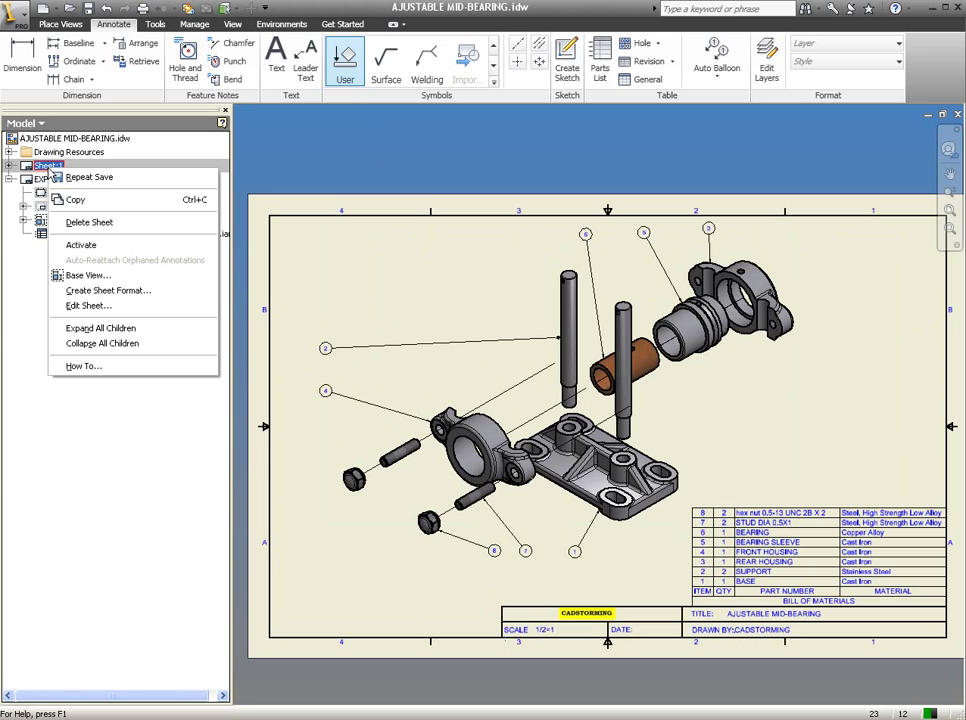
{"action": "left_click", "coordinate": [70, 244]}
{"action": "right_click", "coordinate": [55, 172]}
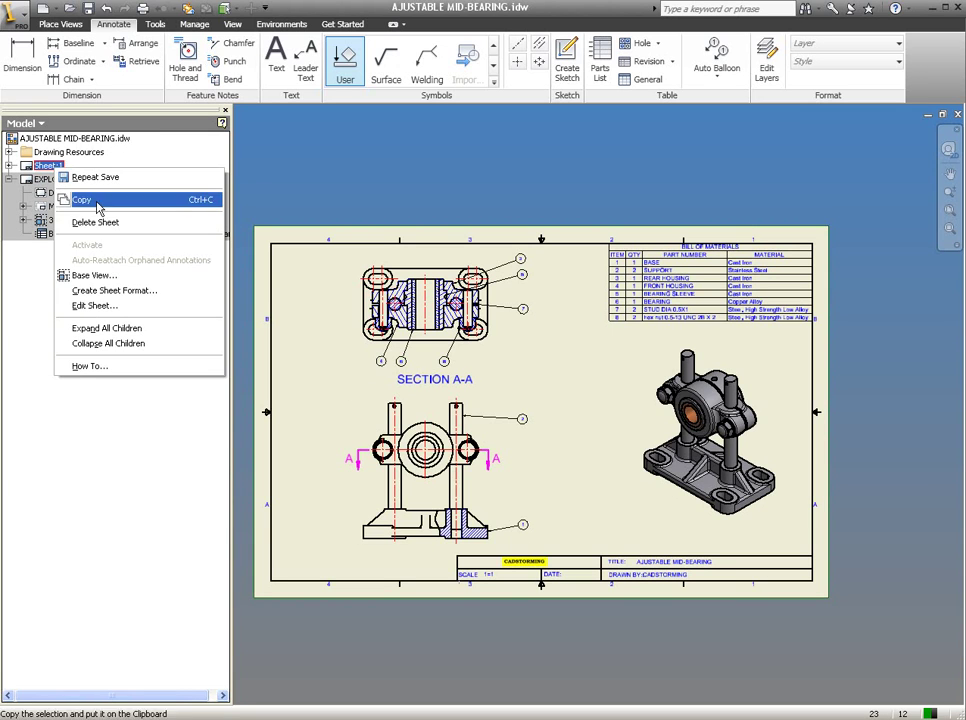
{"action": "left_click", "coordinate": [105, 305]}
{"action": "type", "text": "ASSEMBLY DR"}
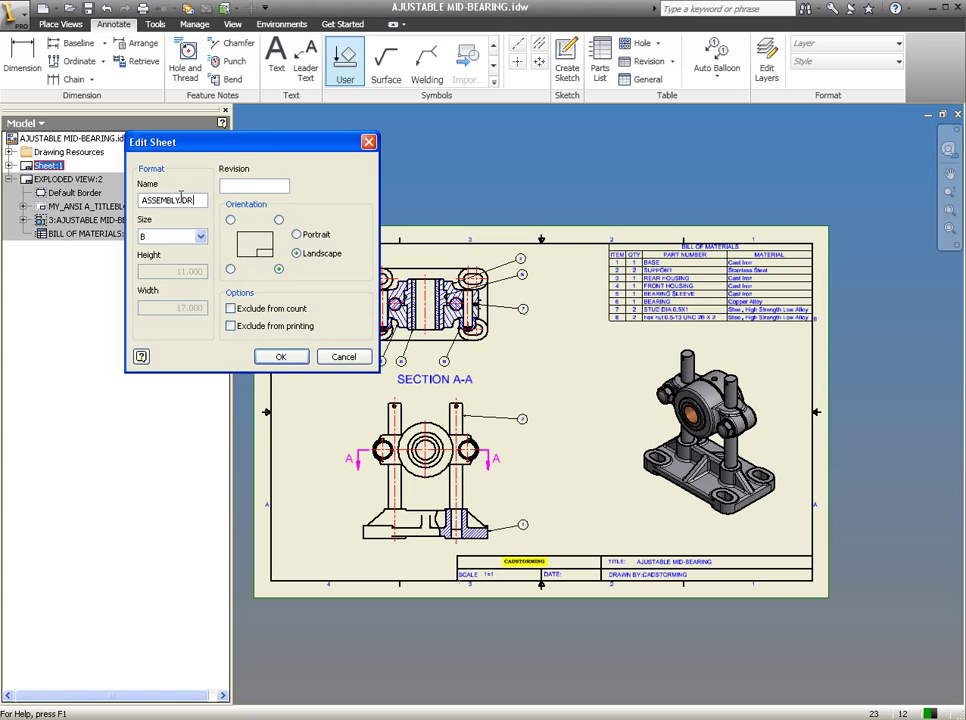
{"action": "type", "text": "AWING"}
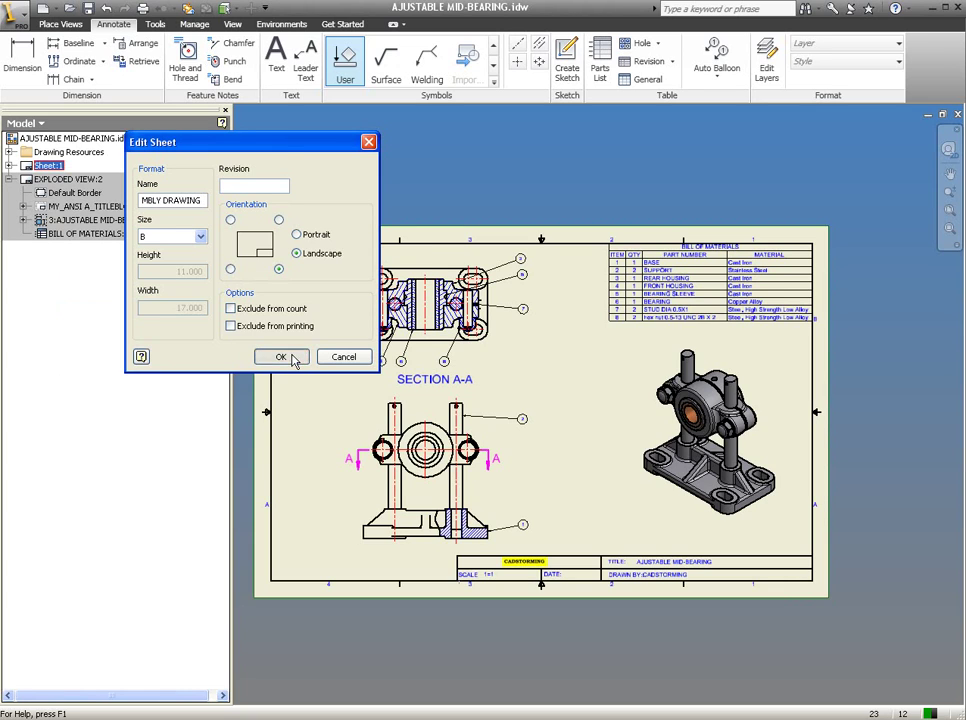
{"action": "left_click", "coordinate": [281, 357]}
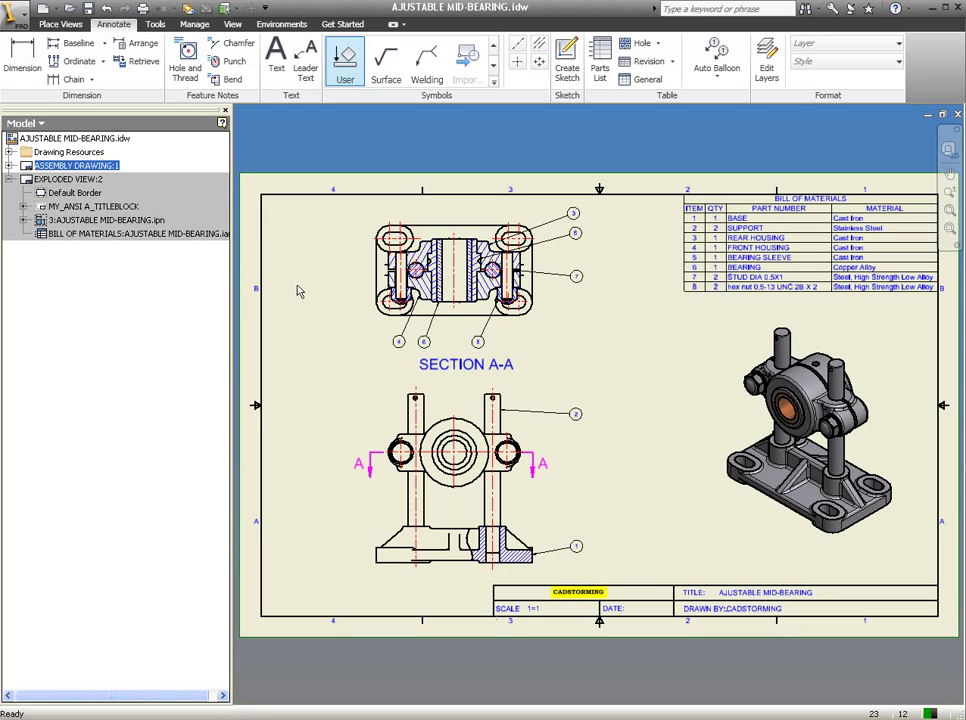